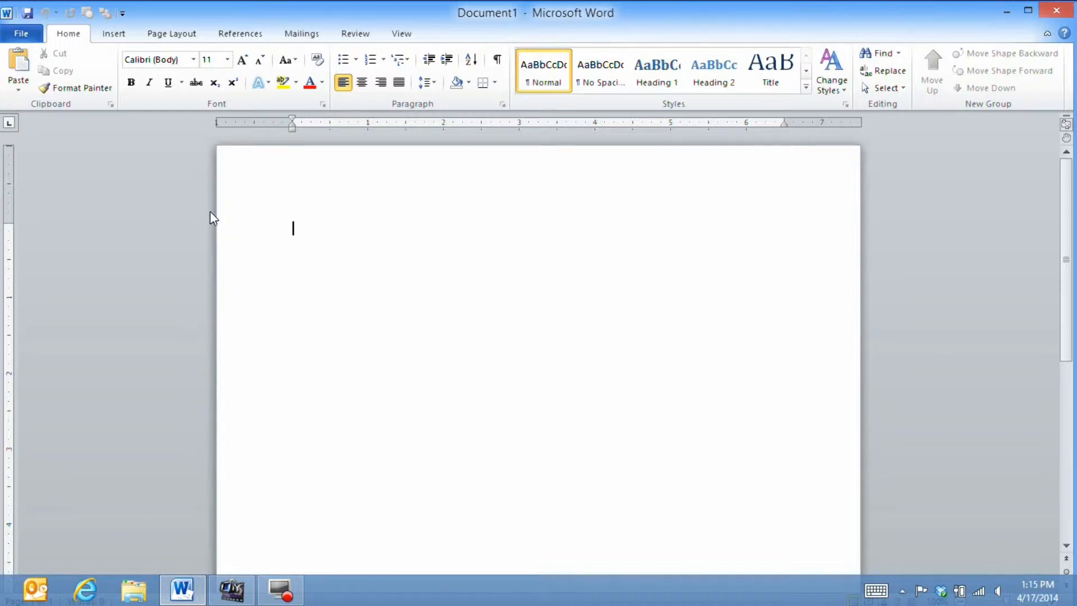
Look over the commands available for inserting objects, page layout, references, mailings, reviewing and document views.
left_click(115, 34)
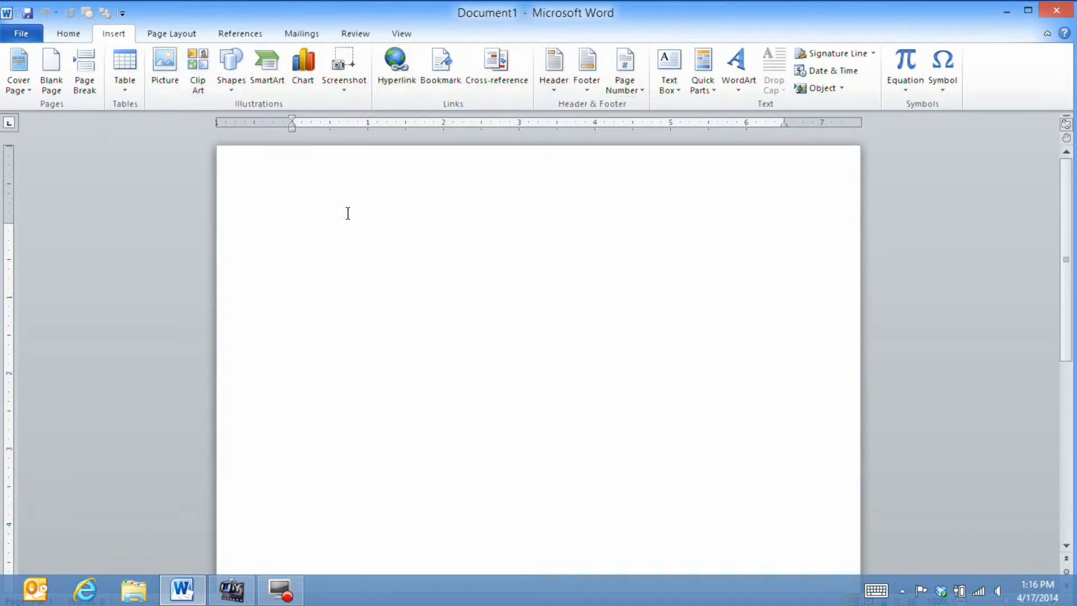
left_click(183, 33)
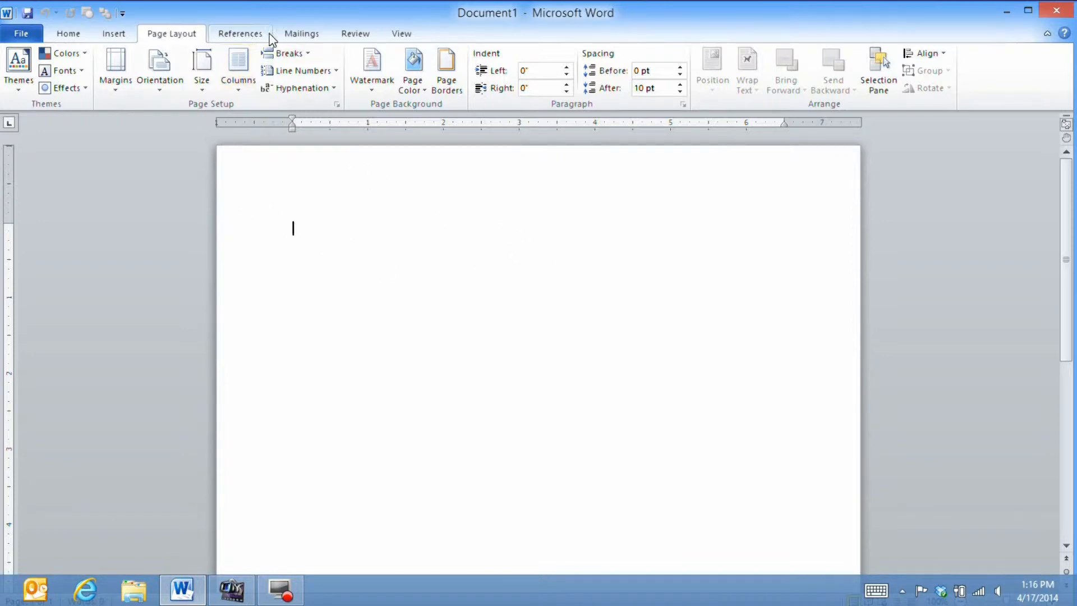
left_click(235, 38)
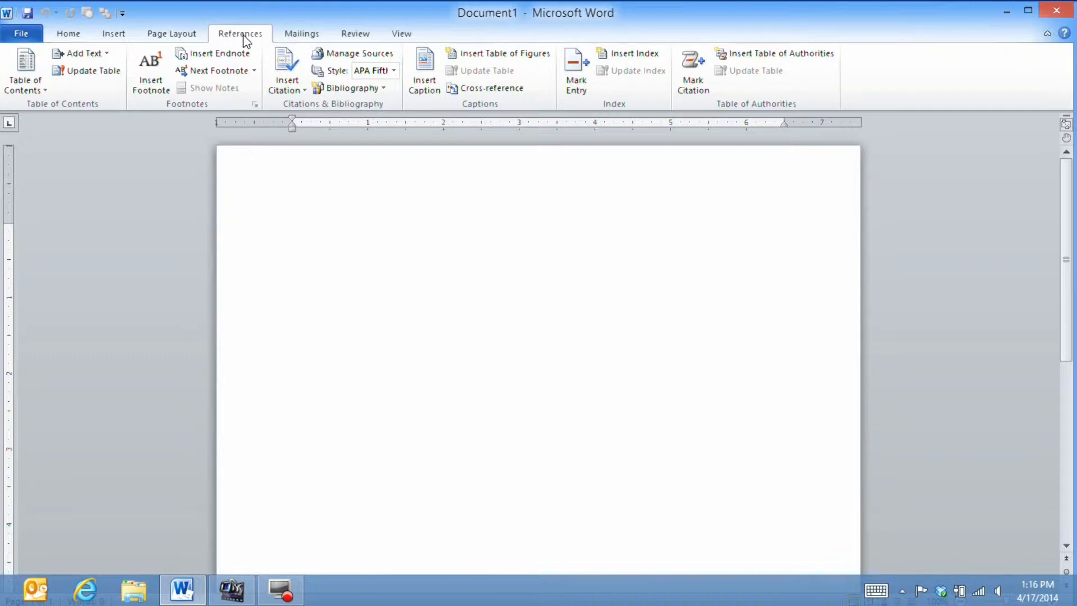
left_click(307, 34)
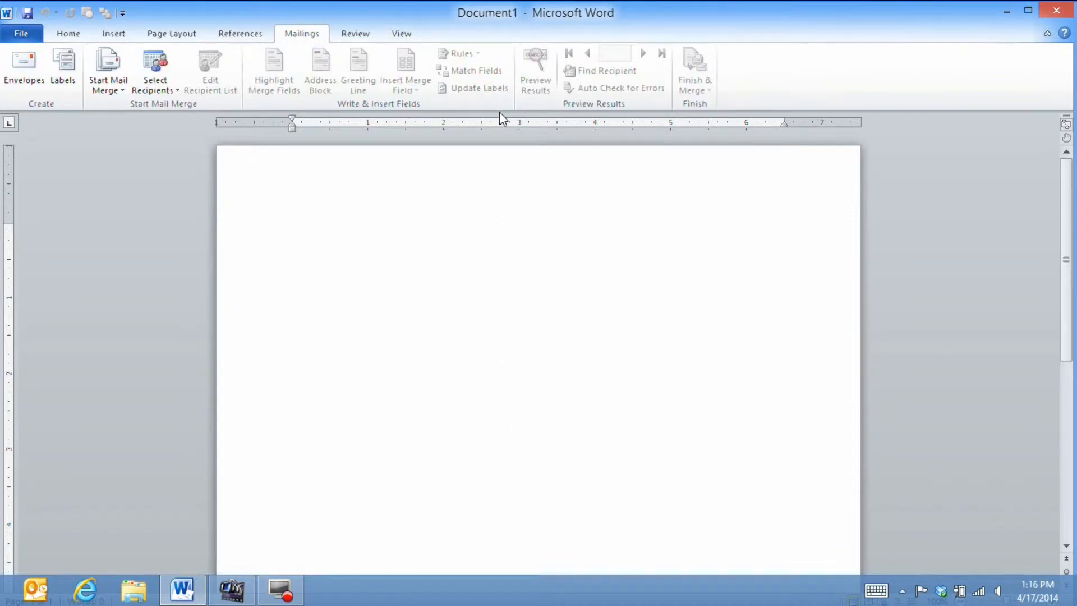
left_click(349, 36)
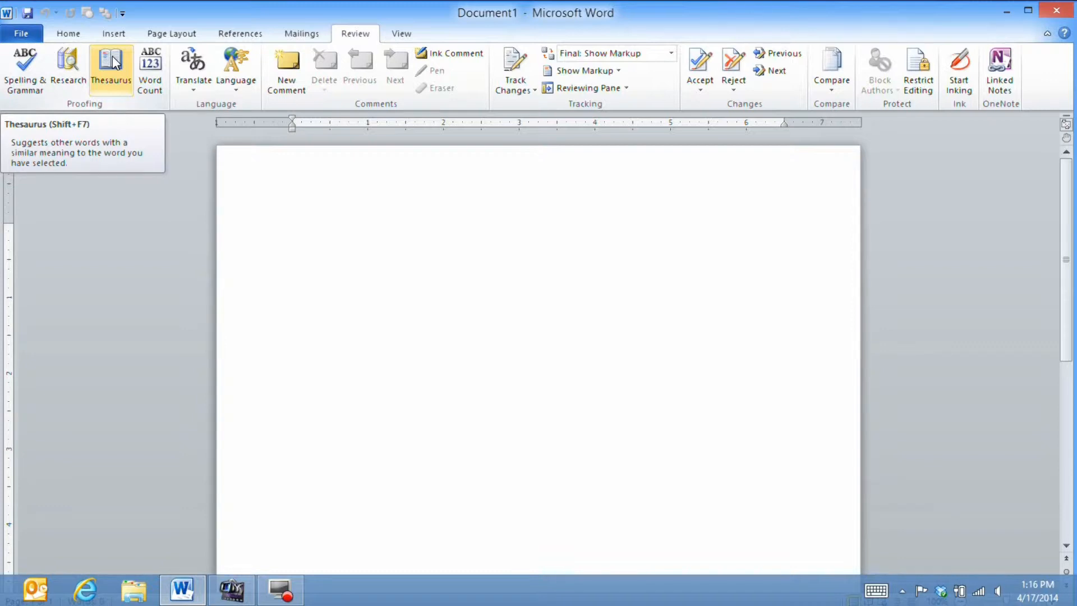
left_click(406, 29)
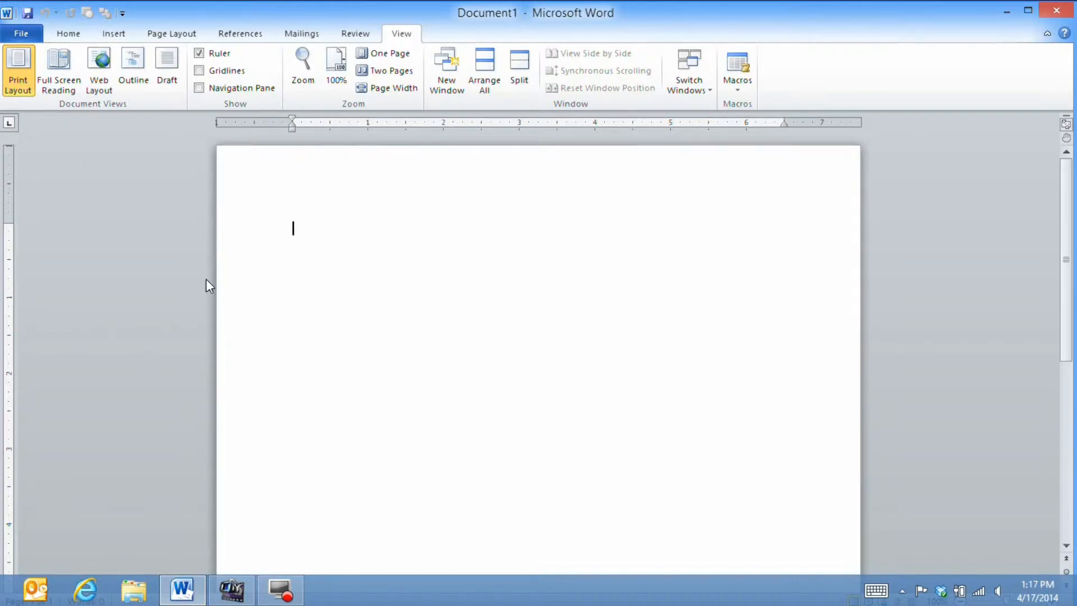
right_click(235, 204)
left_click(157, 180)
left_click(61, 30)
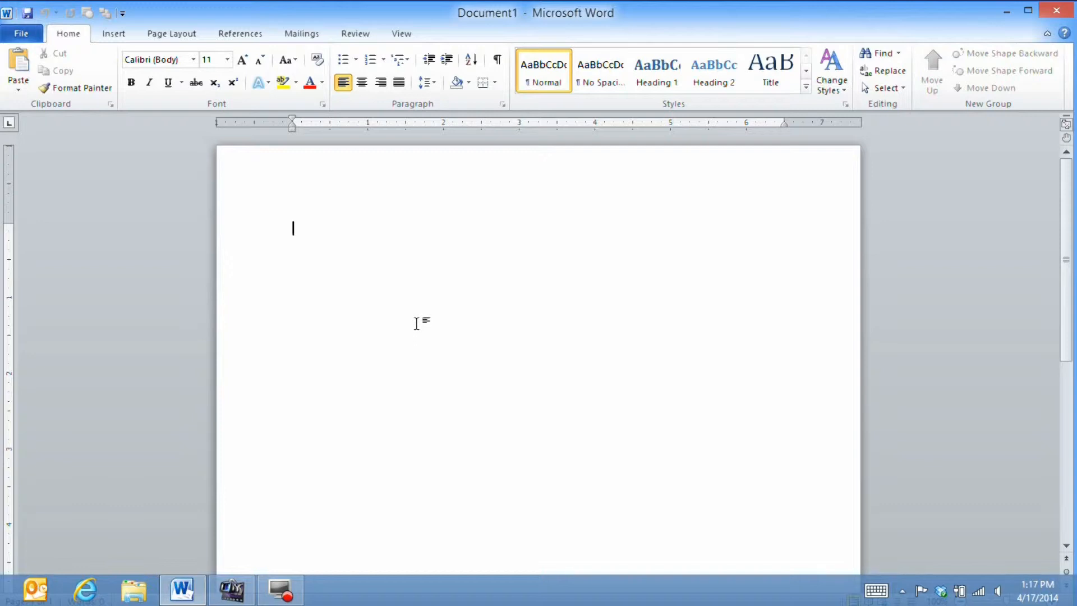
Enter "How To Use Word – The Basics" as the document's first line and select the whole line.
type("How To Use Wo")
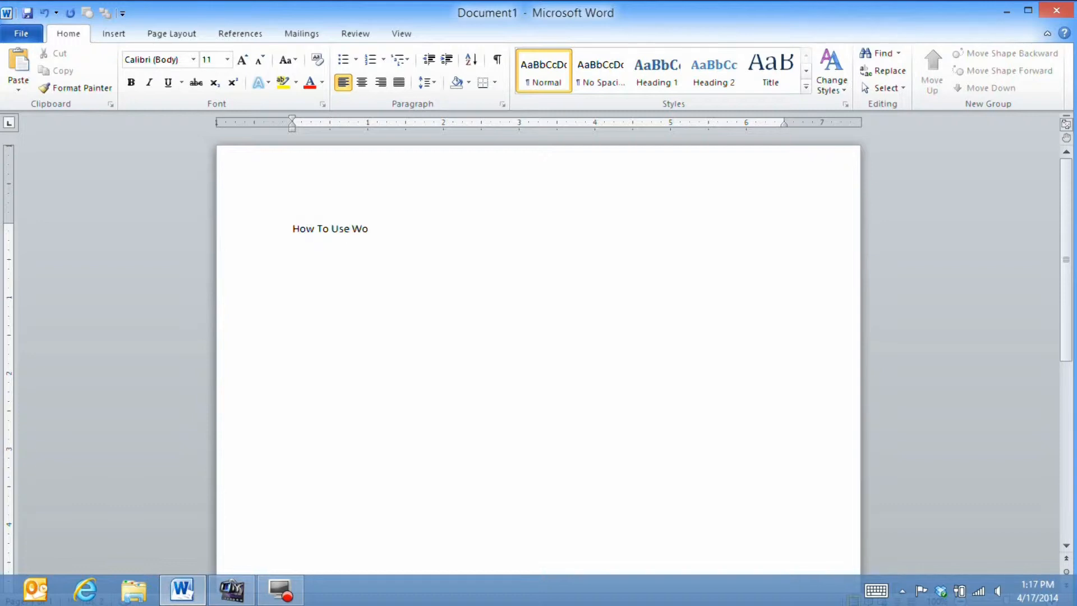
type("rd - The Basics")
left_click(461, 225)
left_click_drag(439, 227, 298, 228)
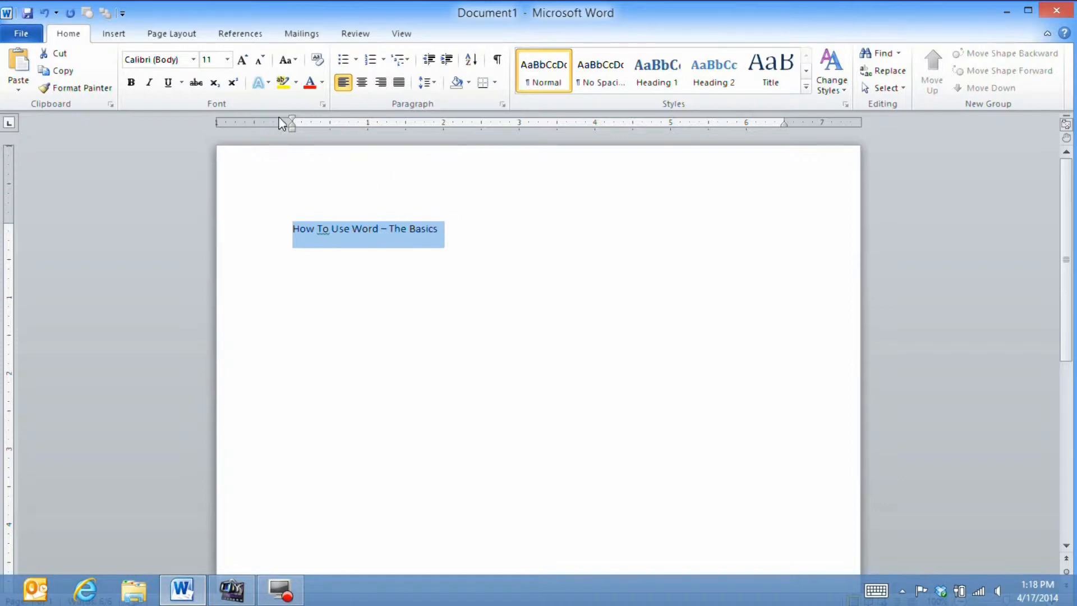
Try bold, italic and underline formatting one after another on the selected heading line, turning each off again.
left_click(132, 84)
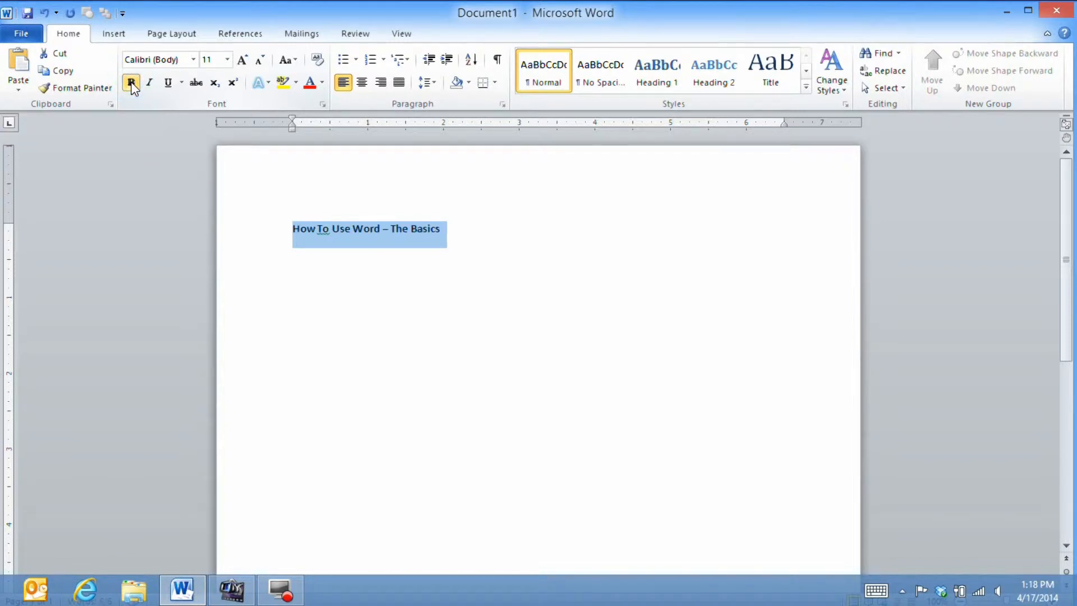
left_click(131, 83)
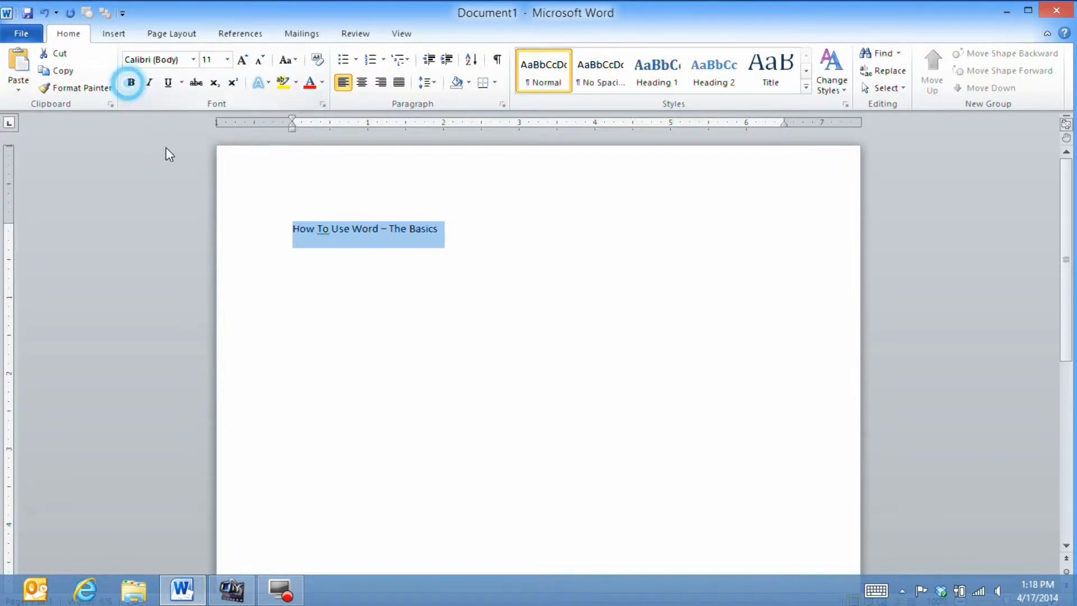
left_click(149, 81)
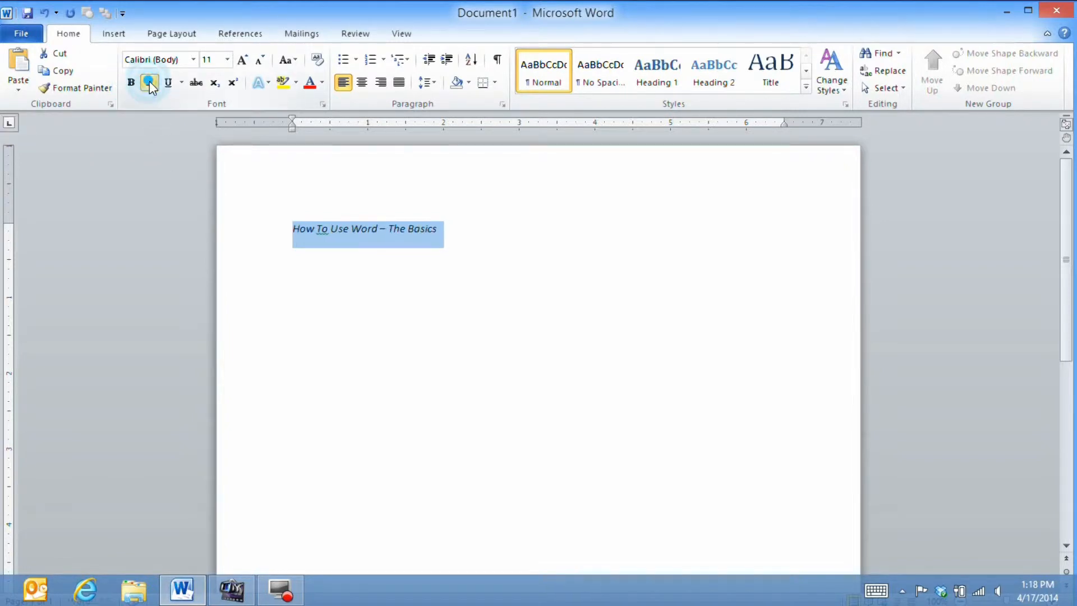
left_click(150, 85)
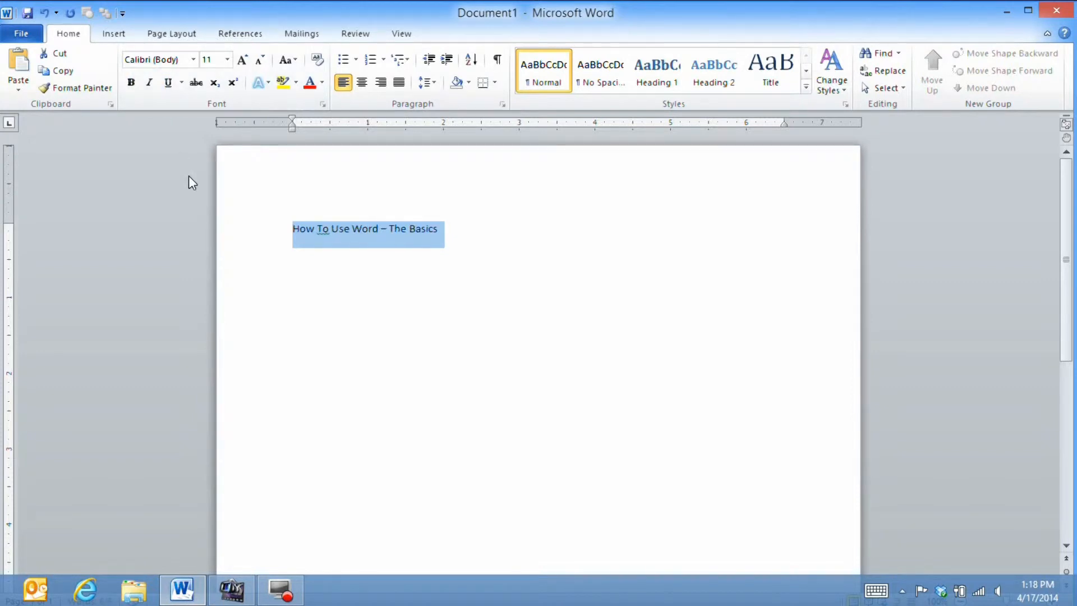
left_click(169, 85)
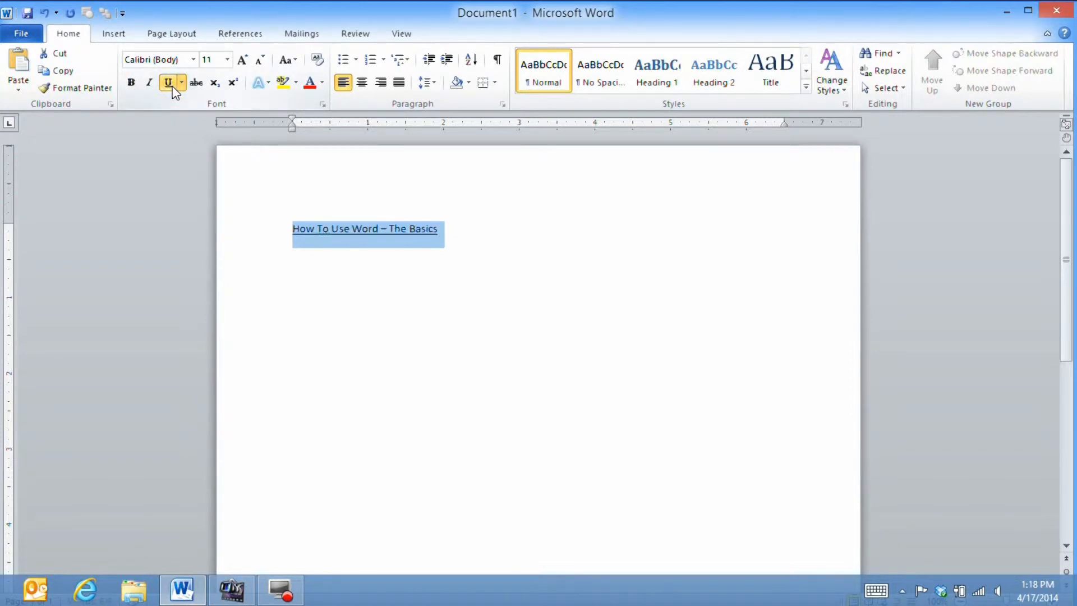
left_click(173, 85)
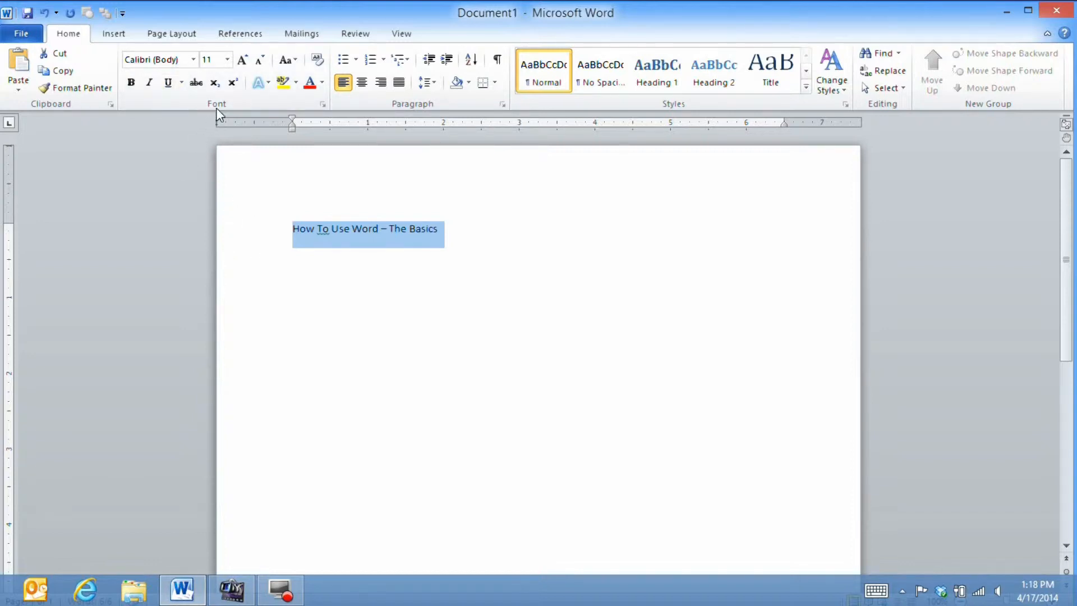
Browse the available fonts, choose Calibri (Body) for the selected heading line and set its font size to 12.
left_click(192, 60)
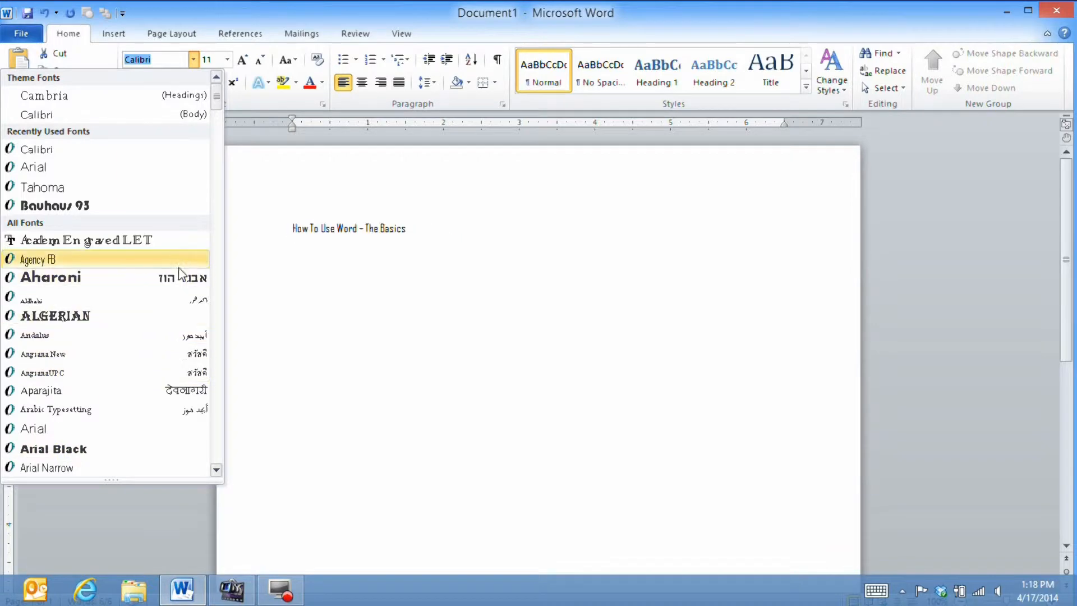
left_click_drag(218, 92, 221, 168)
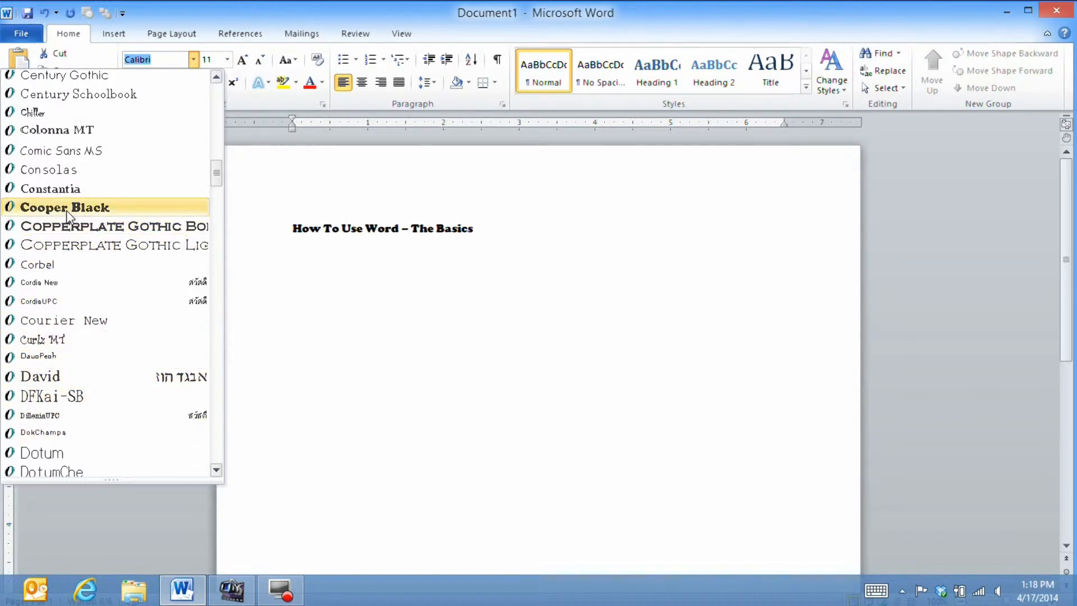
scroll(220, 179, "up", 15)
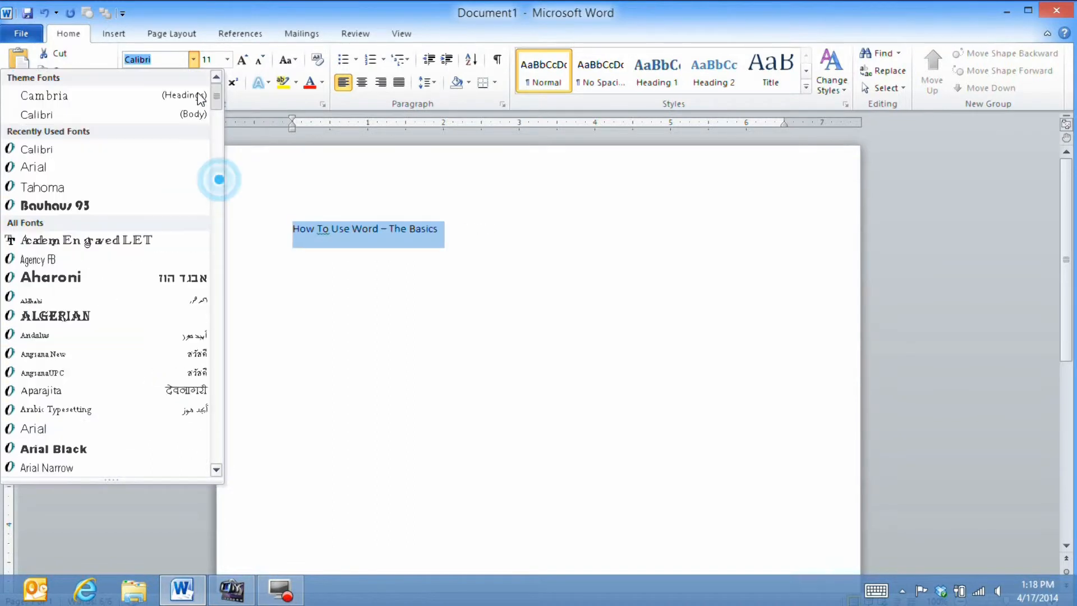
left_click(62, 111)
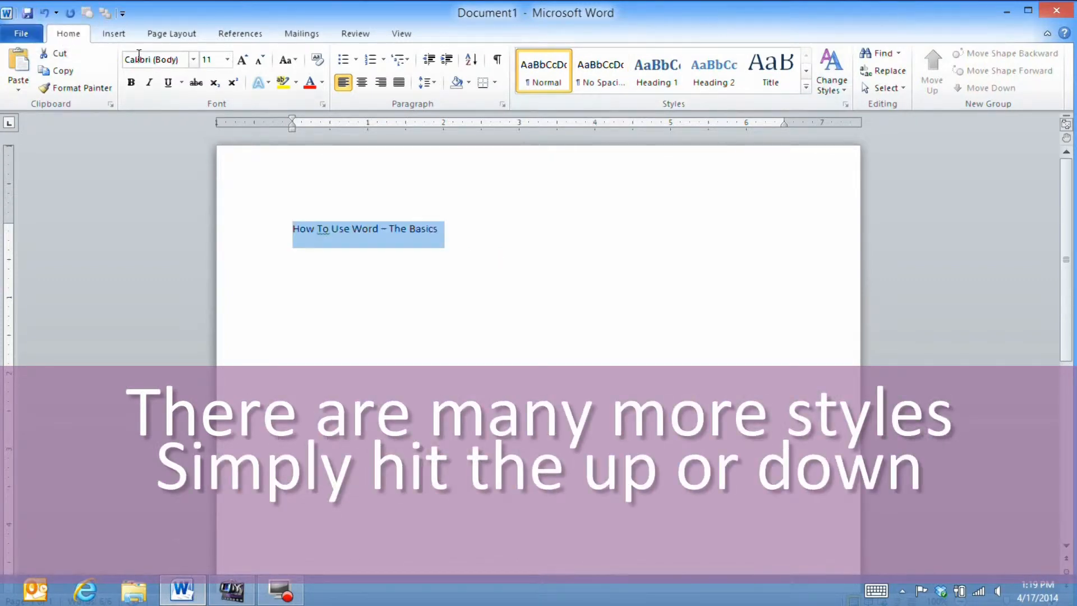
left_click(226, 63)
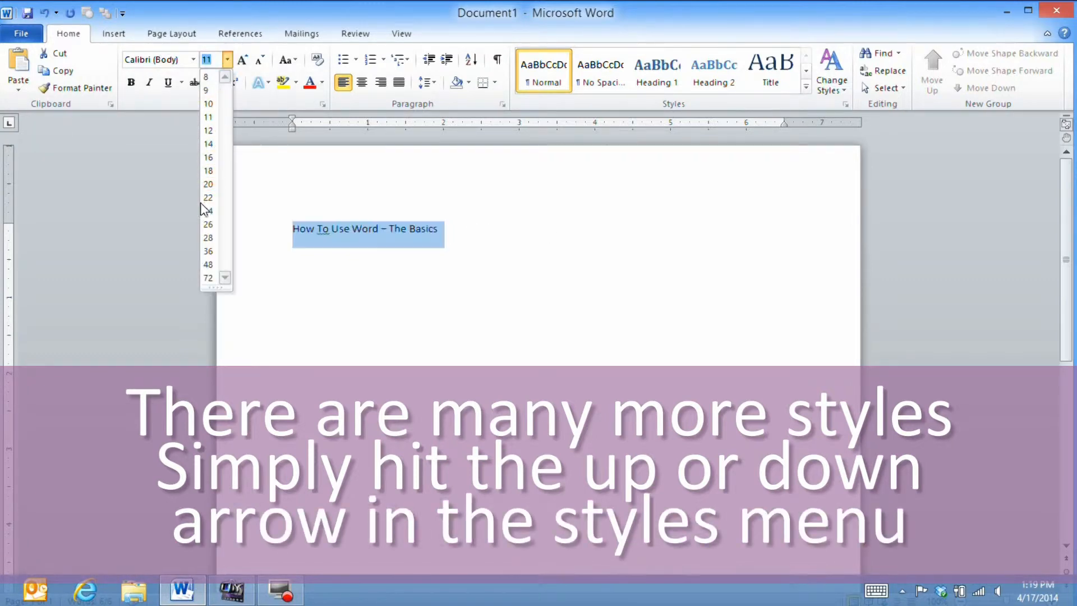
left_click(210, 131)
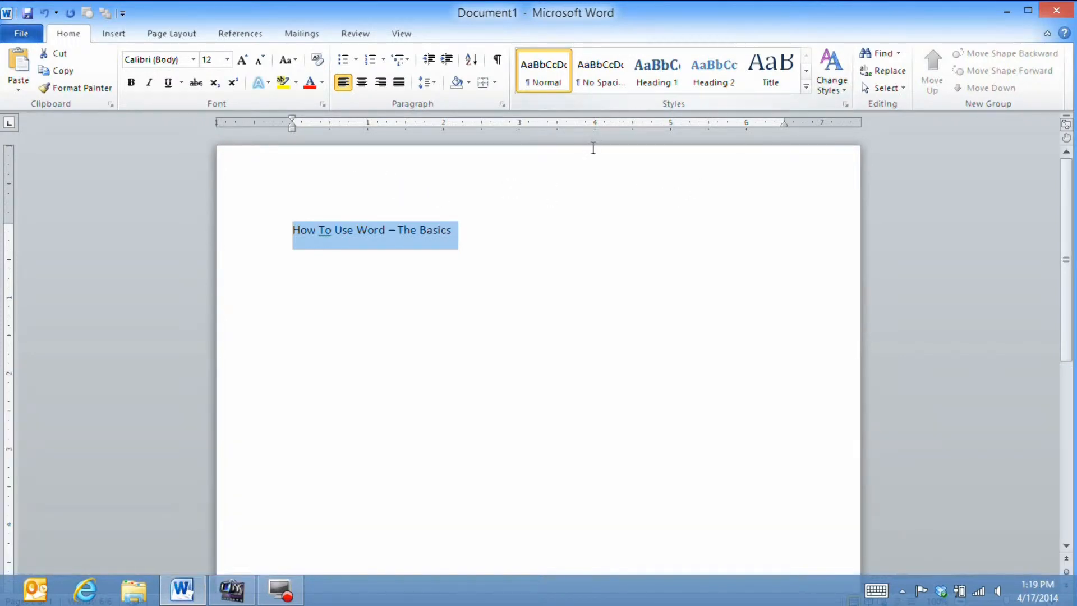
Apply the Title style to the heading line and change its word "To" to lowercase "to".
left_click(644, 72)
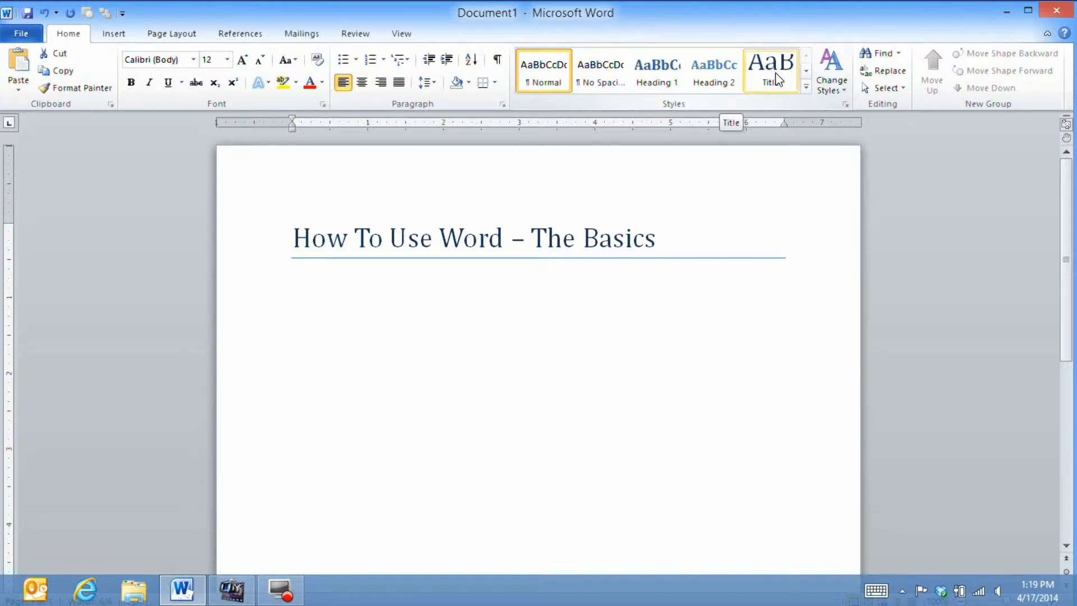
left_click(777, 80)
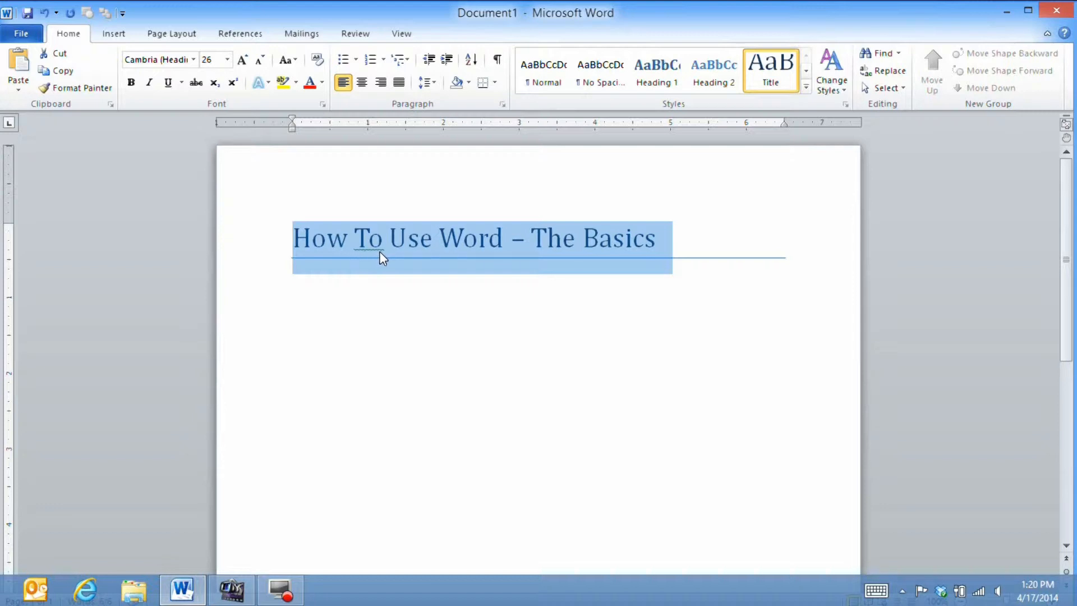
left_click(366, 242)
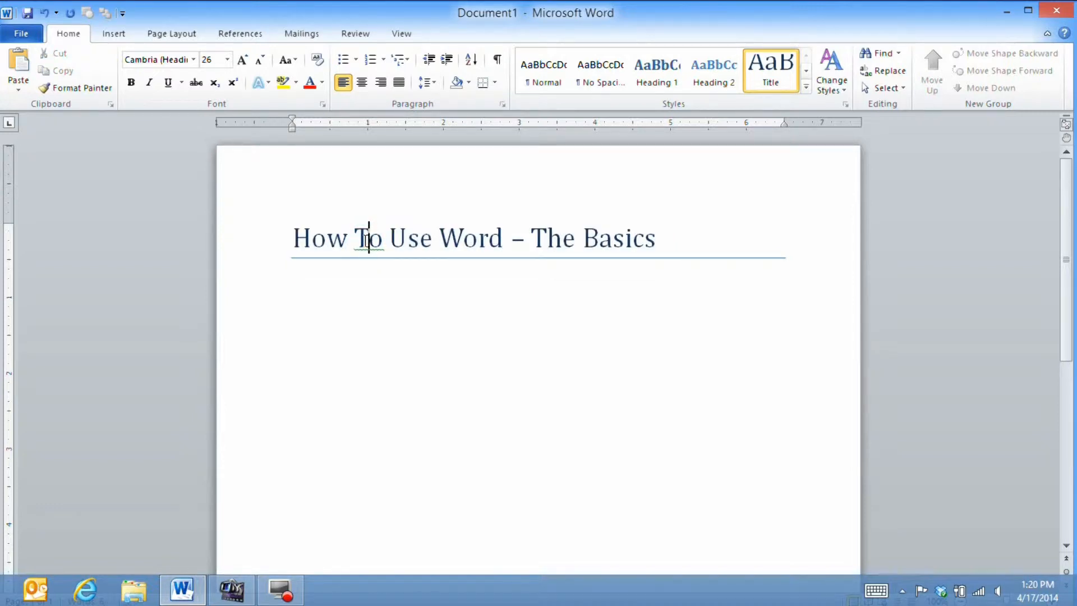
key("BackSpace")
type("t")
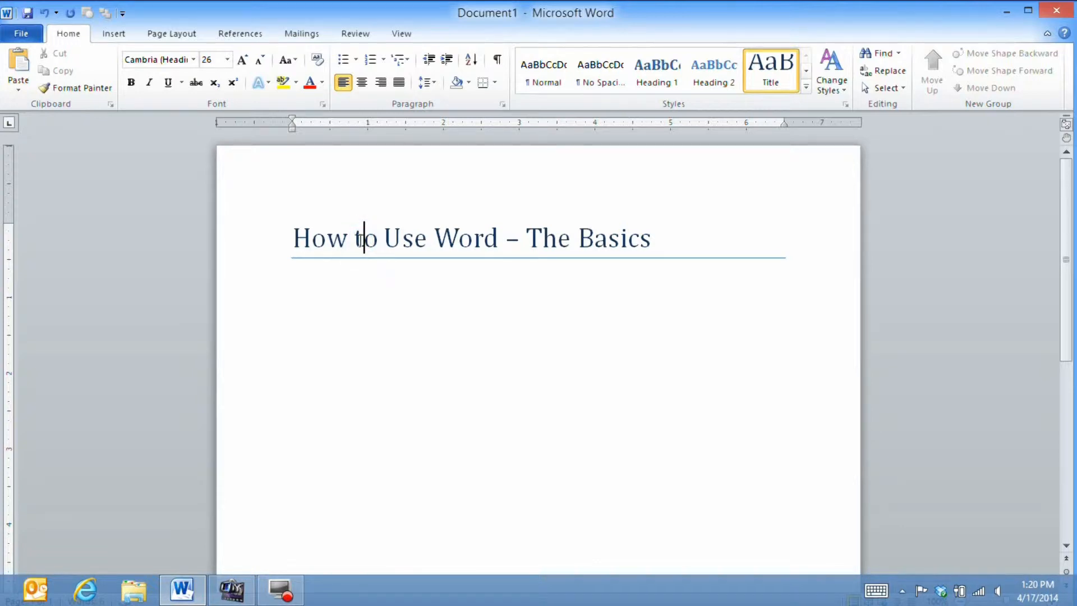
key("shift+Left")
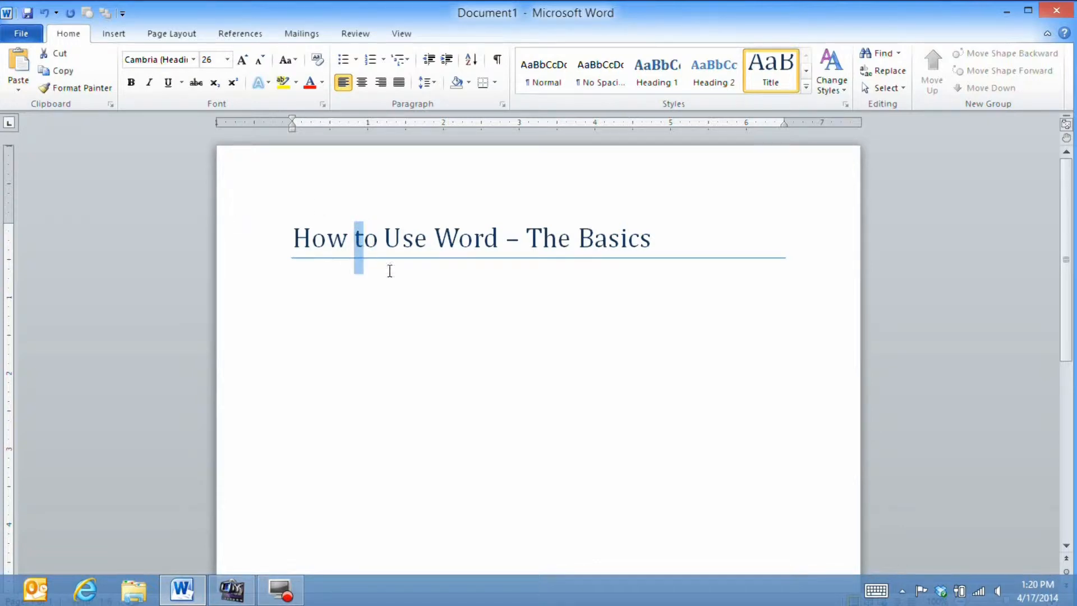
Below the title, enter "Word is a pretty flexible program; you can make everything from flyers to posters to letters to envelopes. Basically".
left_click(813, 248)
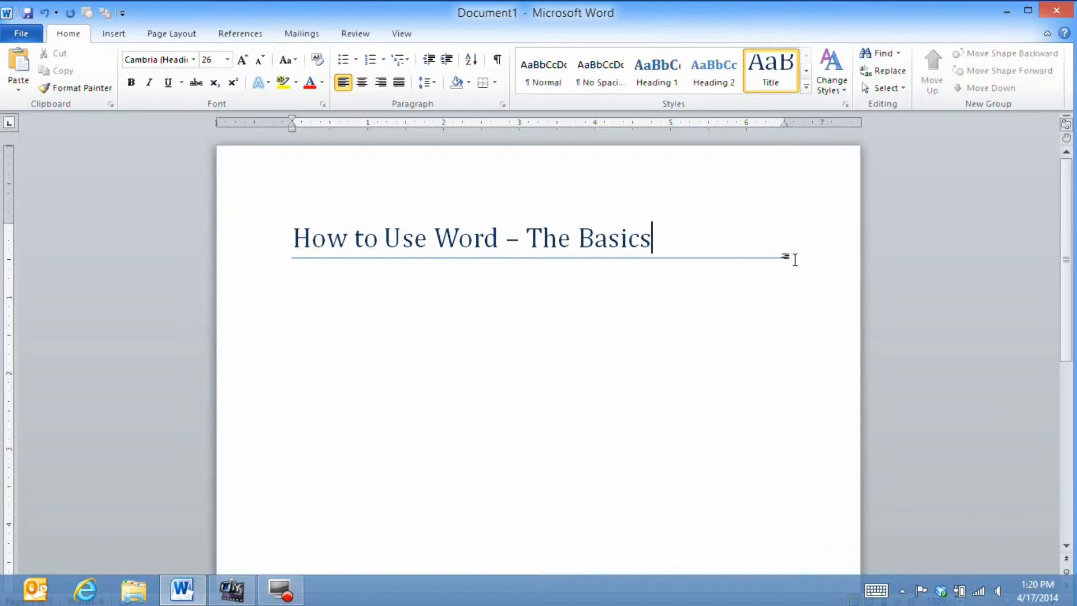
key("Return")
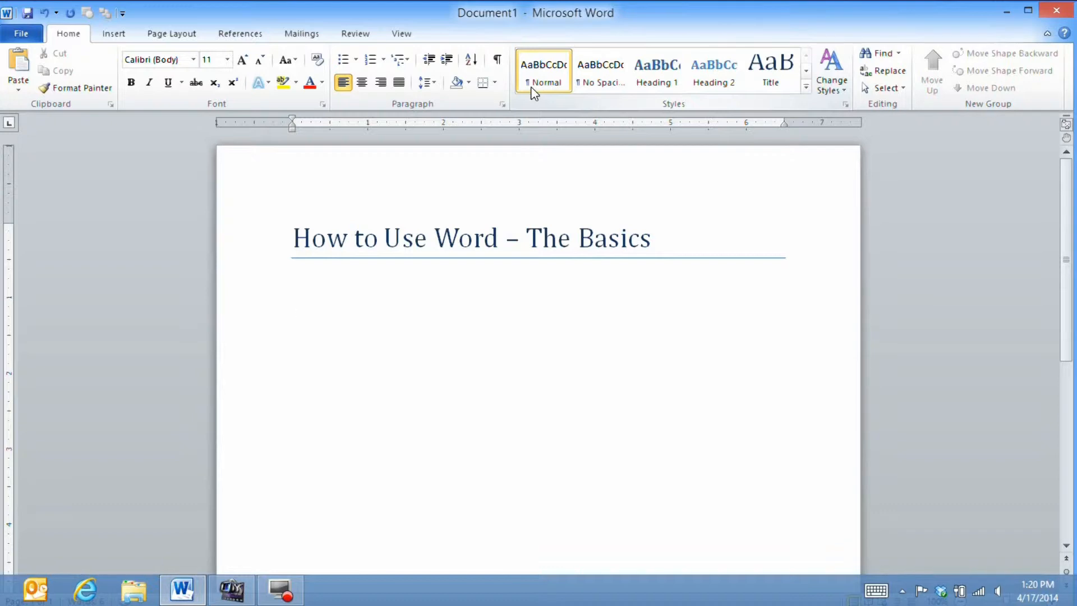
type("Word is a pretty flexible program")
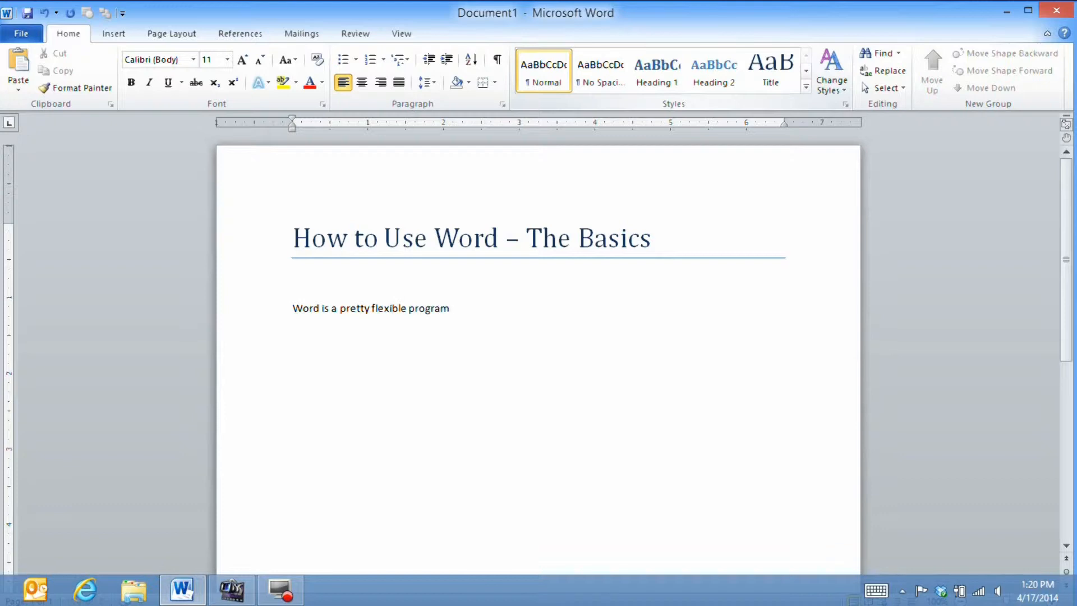
type("; you can make everything")
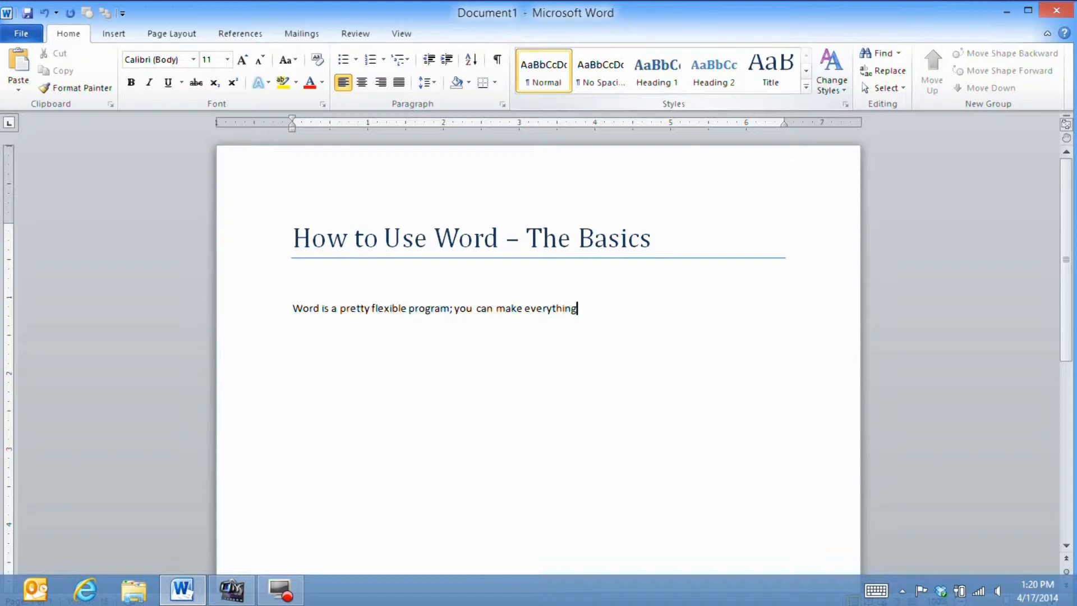
type(" from flyers to poserers to letters t")
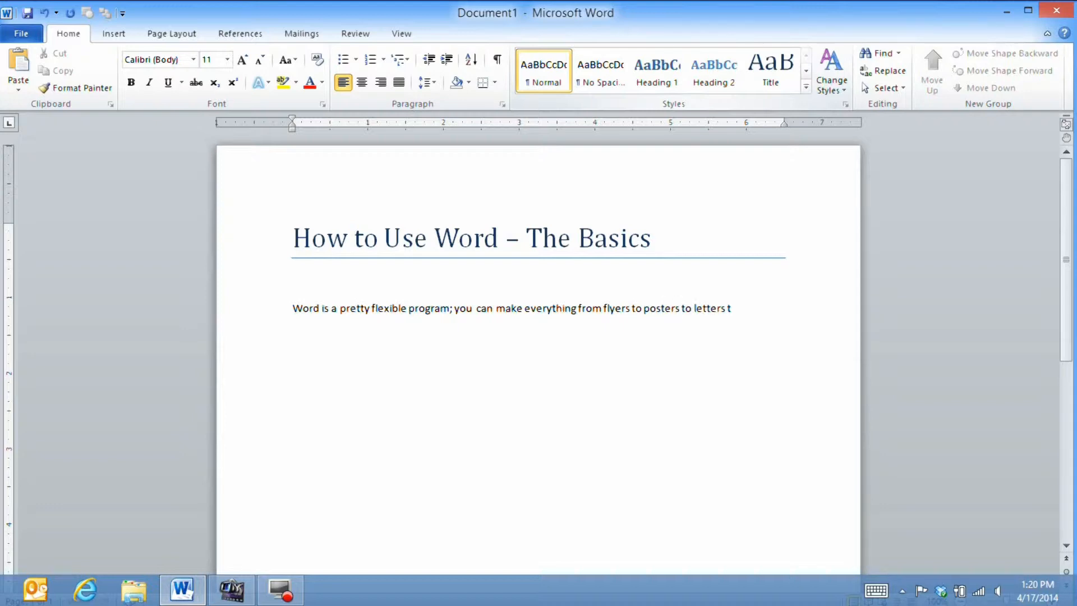
type("o envelops")
key("BackSpace")
key("BackSpace")
type("pes.")
type("Basically")
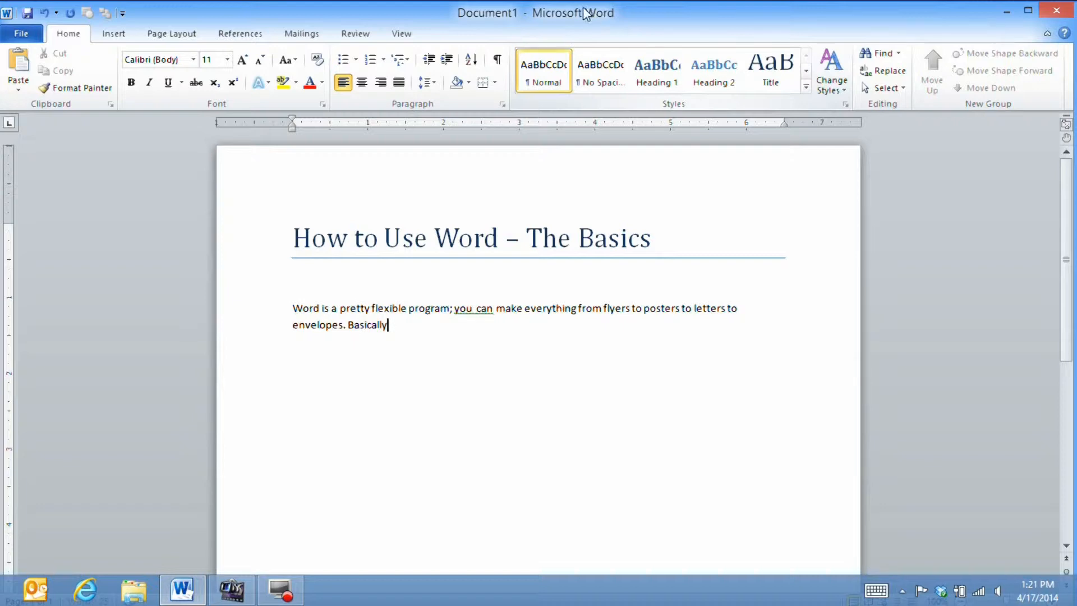
Delete the extra space between "you" and "can" in the body paragraph.
left_click(496, 307)
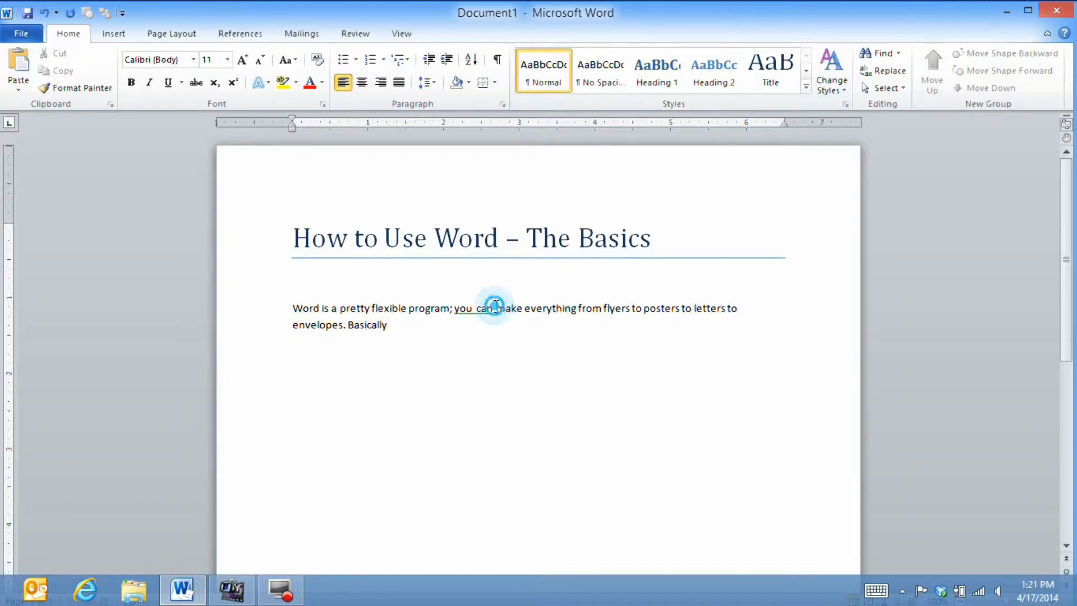
left_click_drag(497, 309, 455, 309)
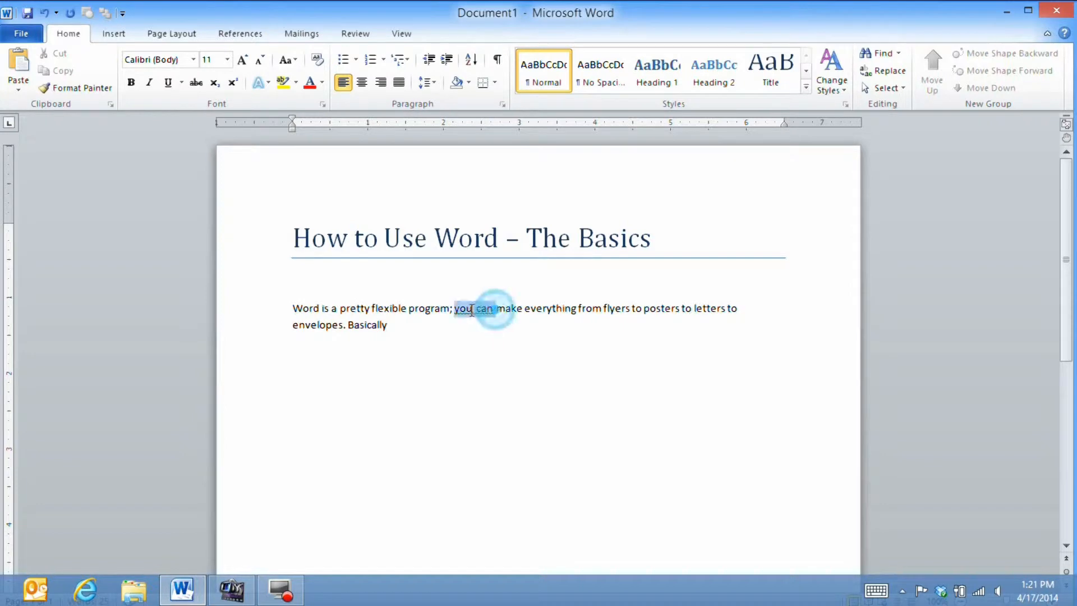
left_click(477, 314)
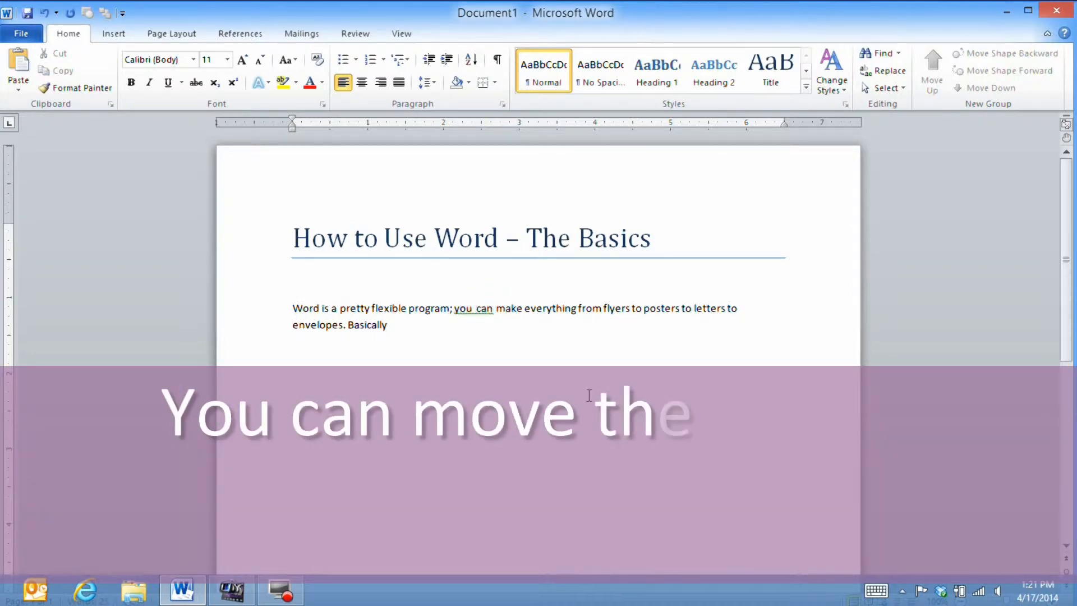
left_click_drag(491, 307, 455, 309)
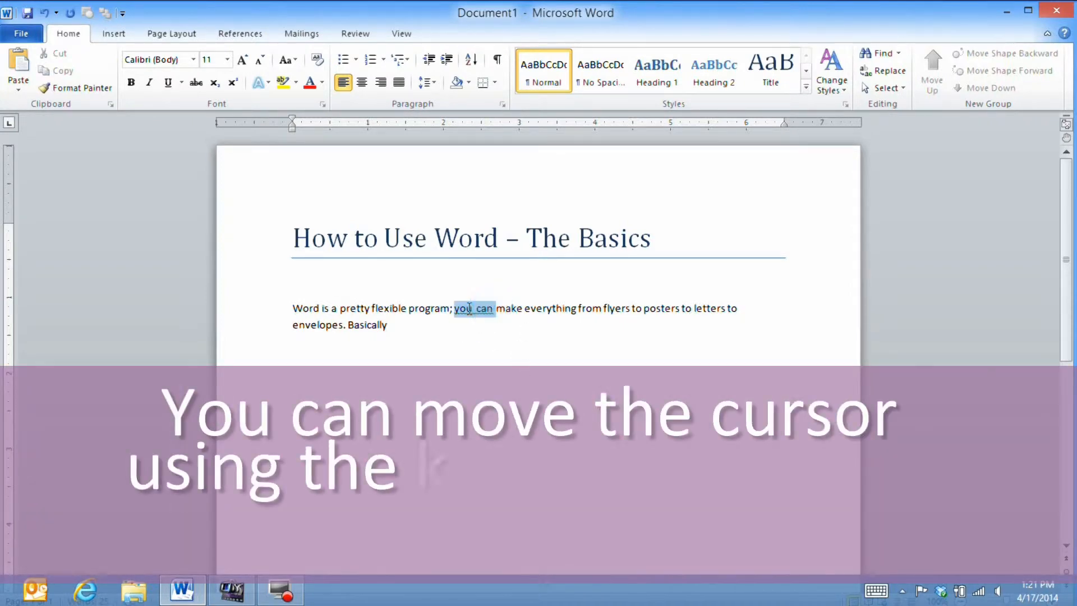
left_click(478, 310)
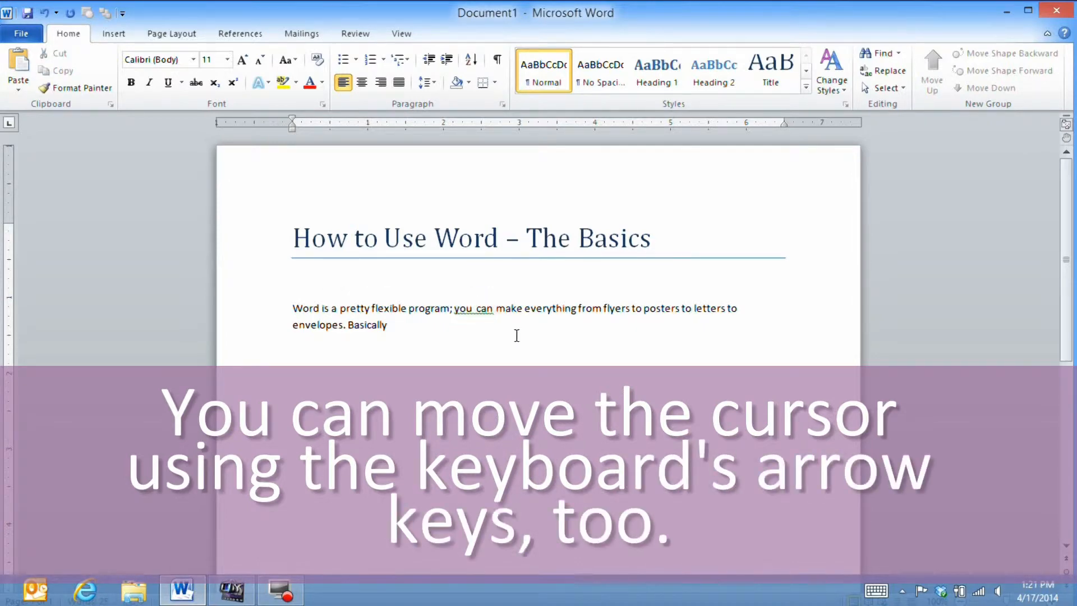
key("BackSpace")
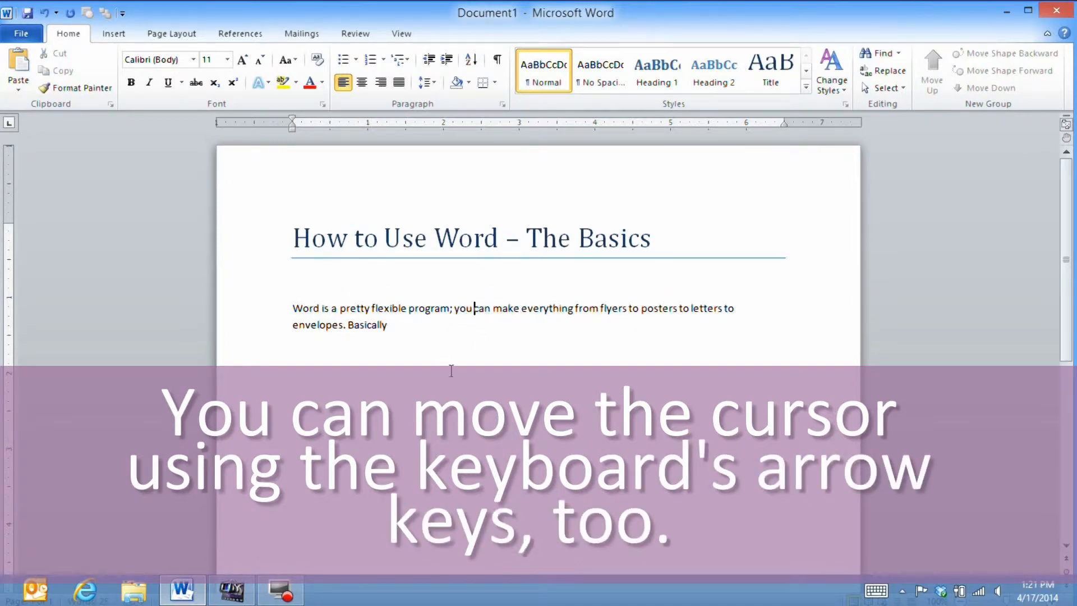
Continue the paragraph after "Basically" with ", if you want to print it, you can likely make it in Word. In this lesson we'll discuss things like:".
left_click(389, 326)
type("you want")
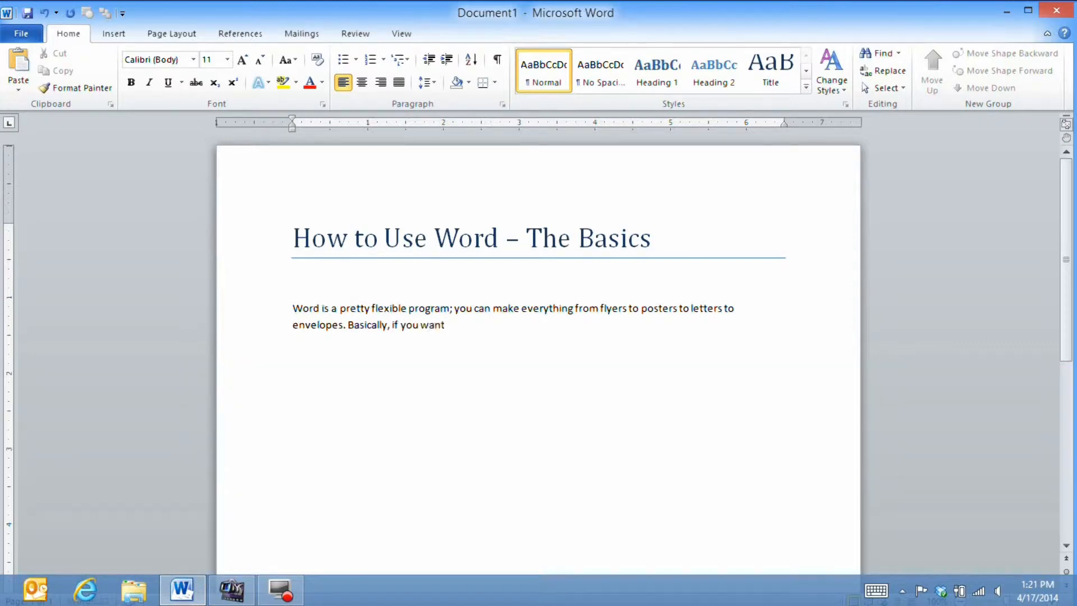
type(" to print it, you can likely make")
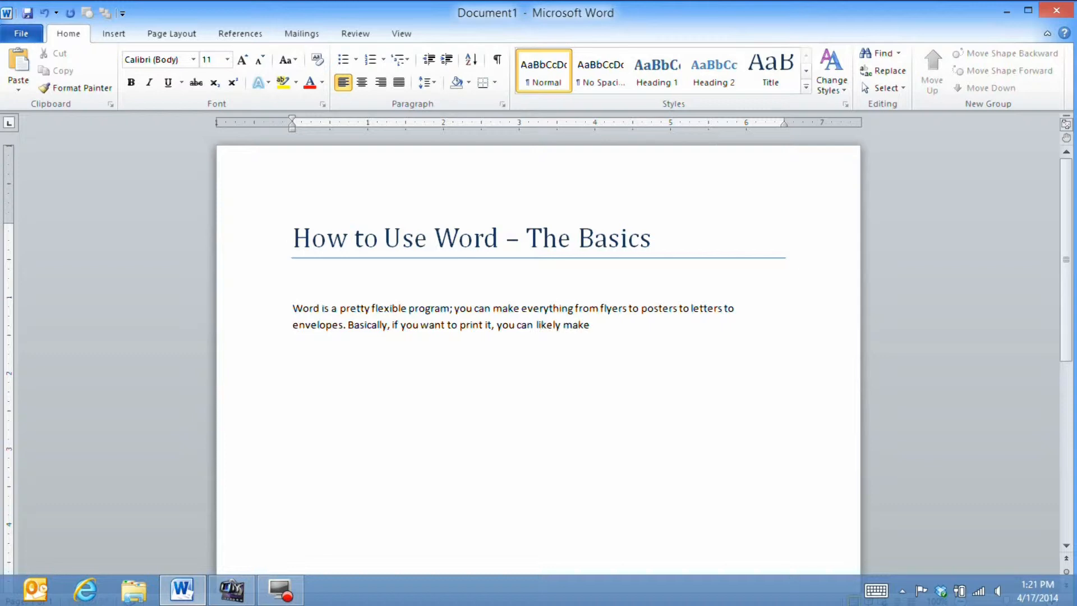
type(" it w")
key("BackSpace")
type("in Word. In this lesson we'll")
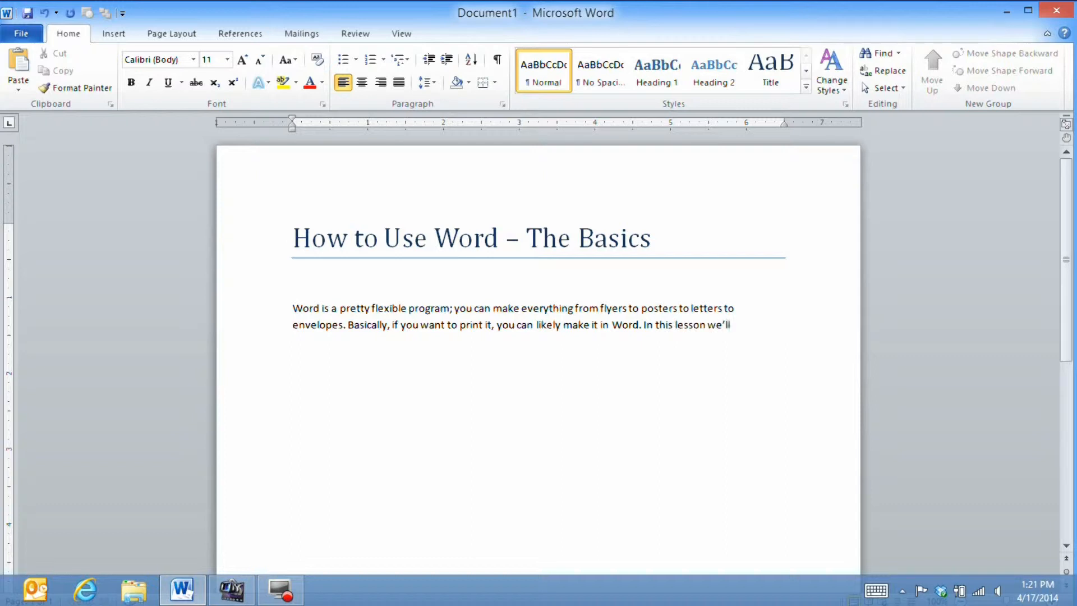
type(" discuss things like:")
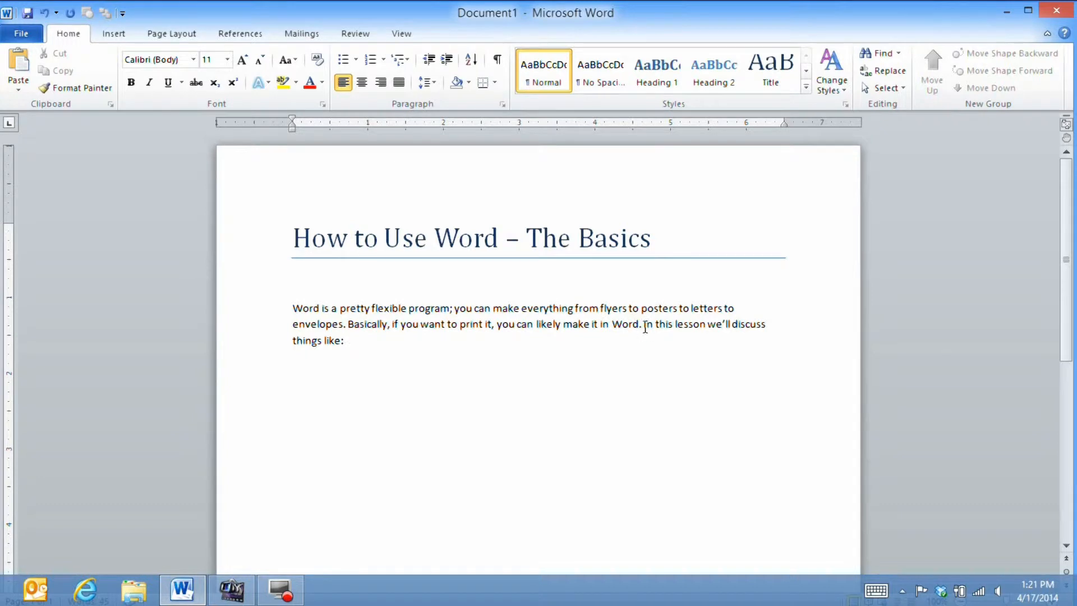
Highlight the sentence "Basically, if you want to print it, you can likely make it in Word." in yellow.
left_click_drag(646, 329, 349, 326)
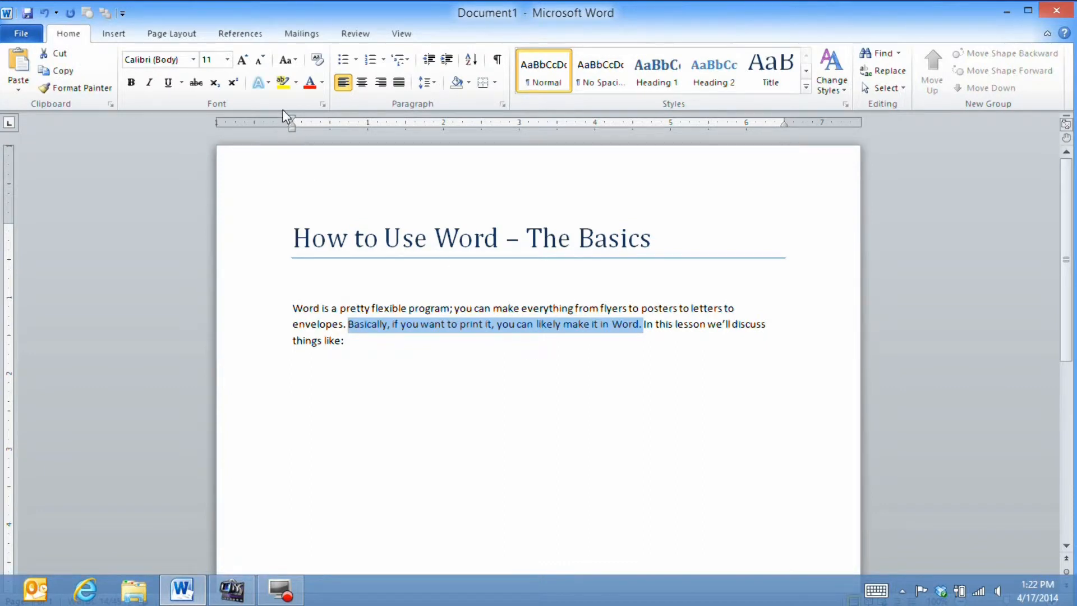
left_click(297, 83)
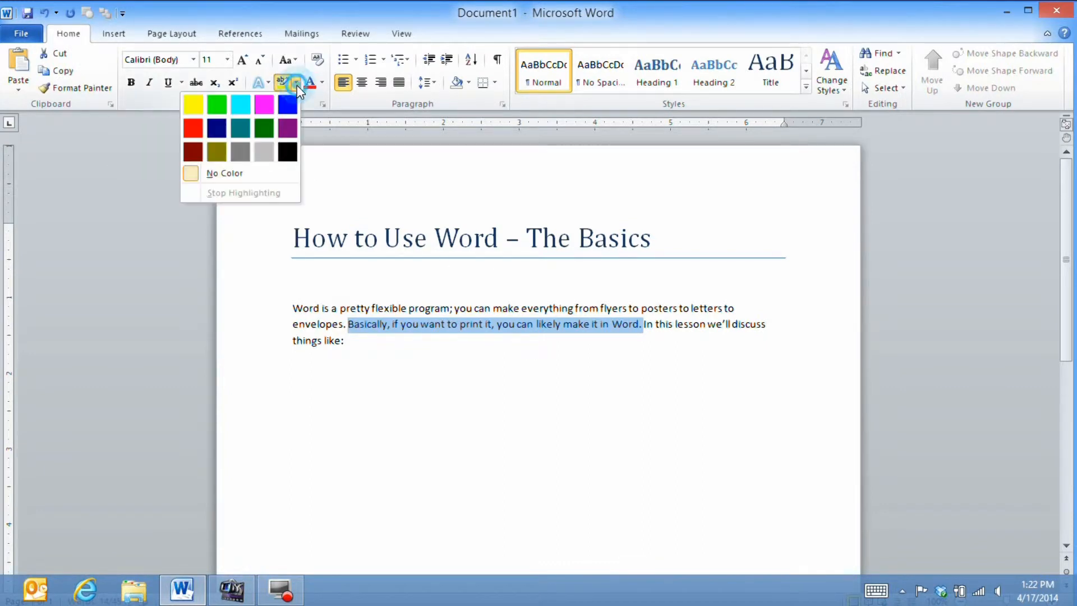
left_click(298, 85)
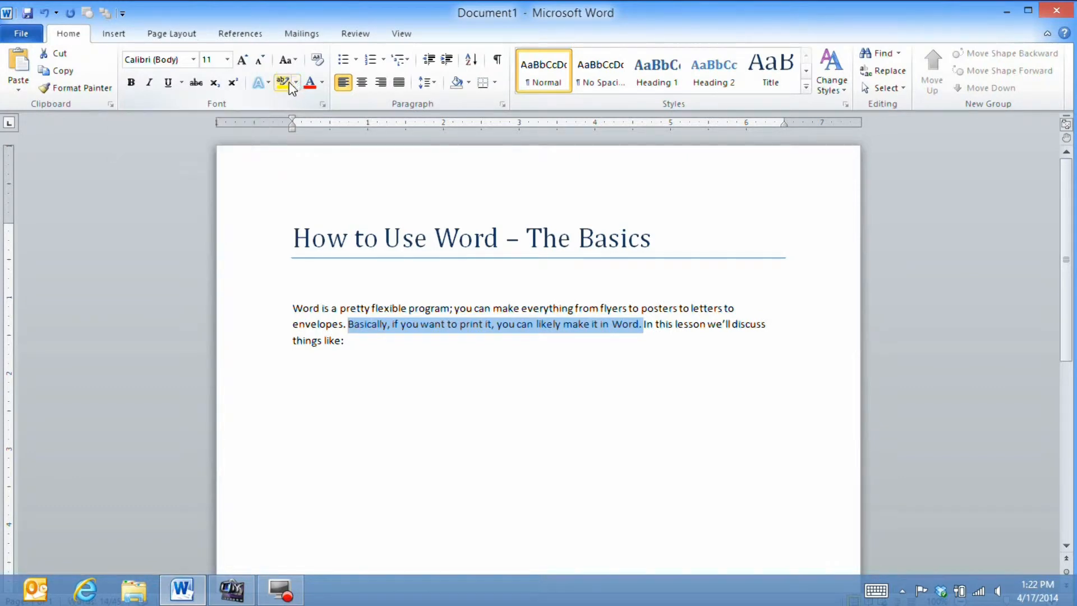
left_click(287, 83)
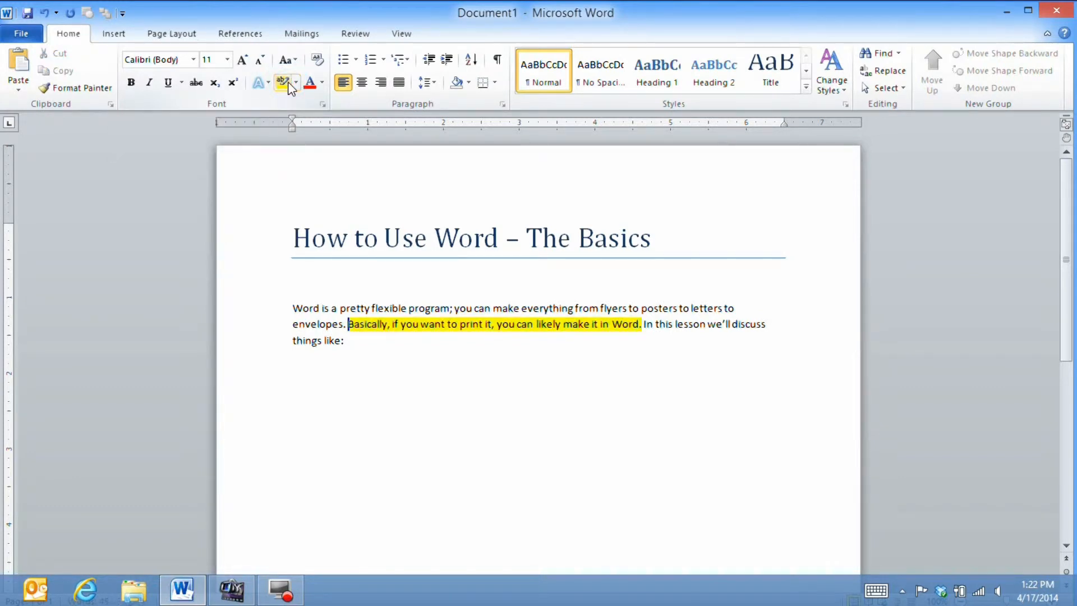
Recolour the highlight on the sentence beginning with "Basically" to blue.
left_click(293, 83)
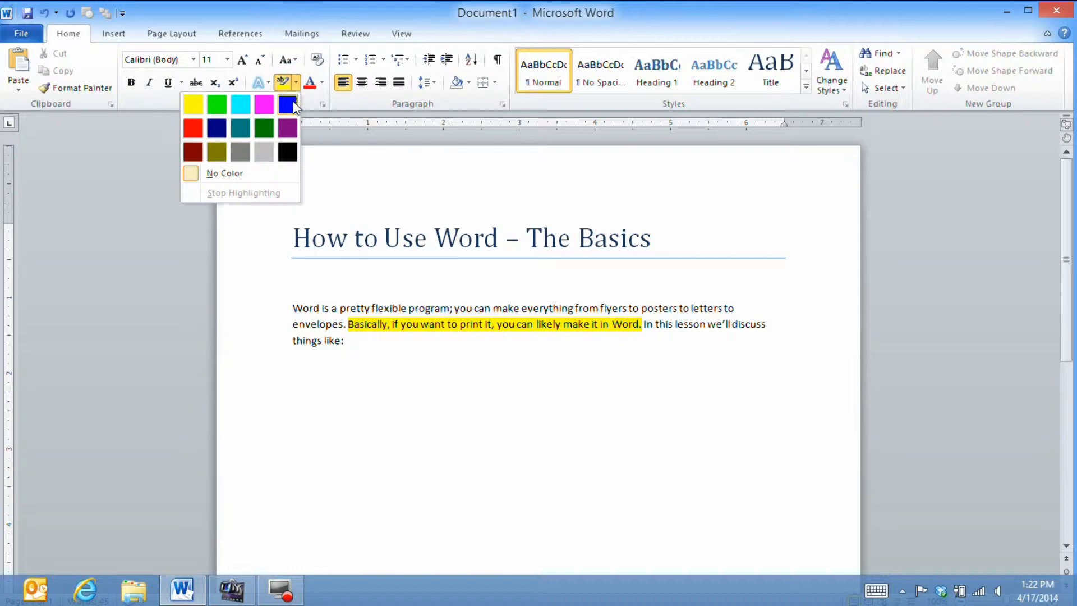
left_click(288, 105)
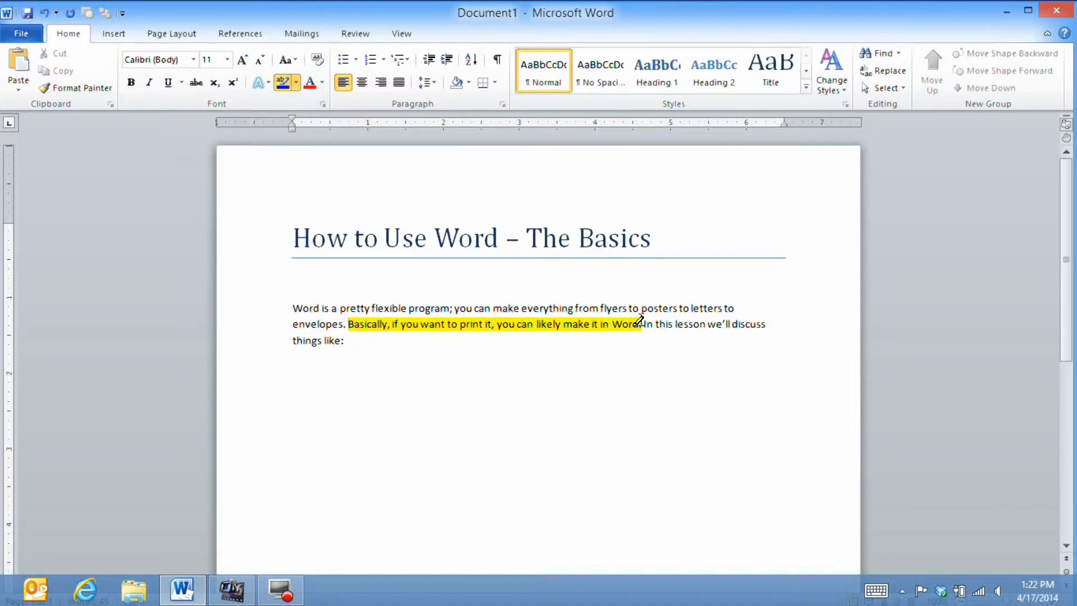
left_click_drag(638, 325, 371, 322)
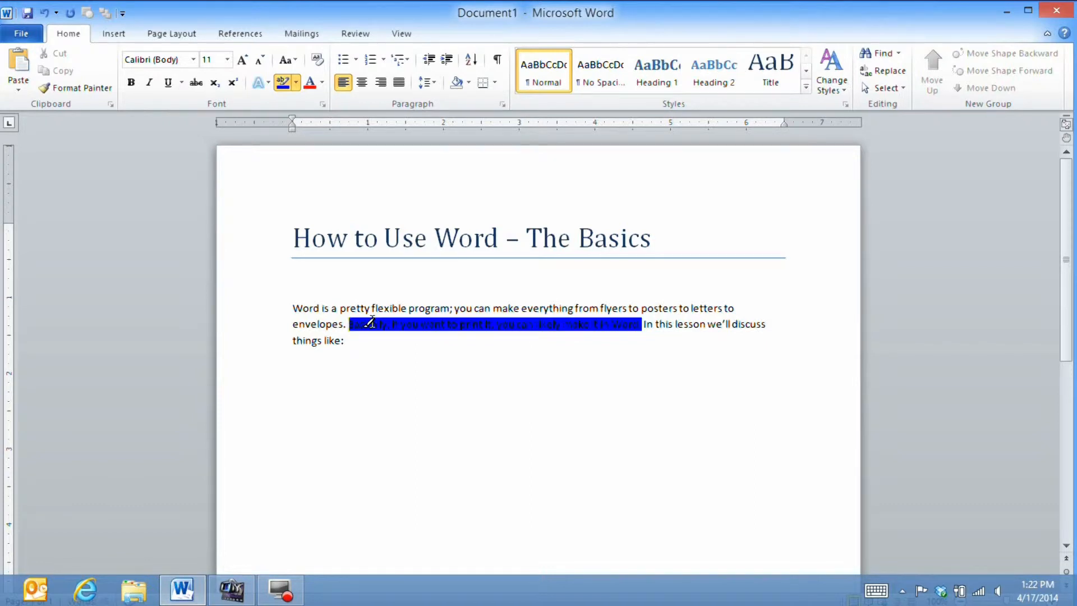
Remove the blue highlight from the sentence using No Color and stop highlighting.
left_click(295, 83)
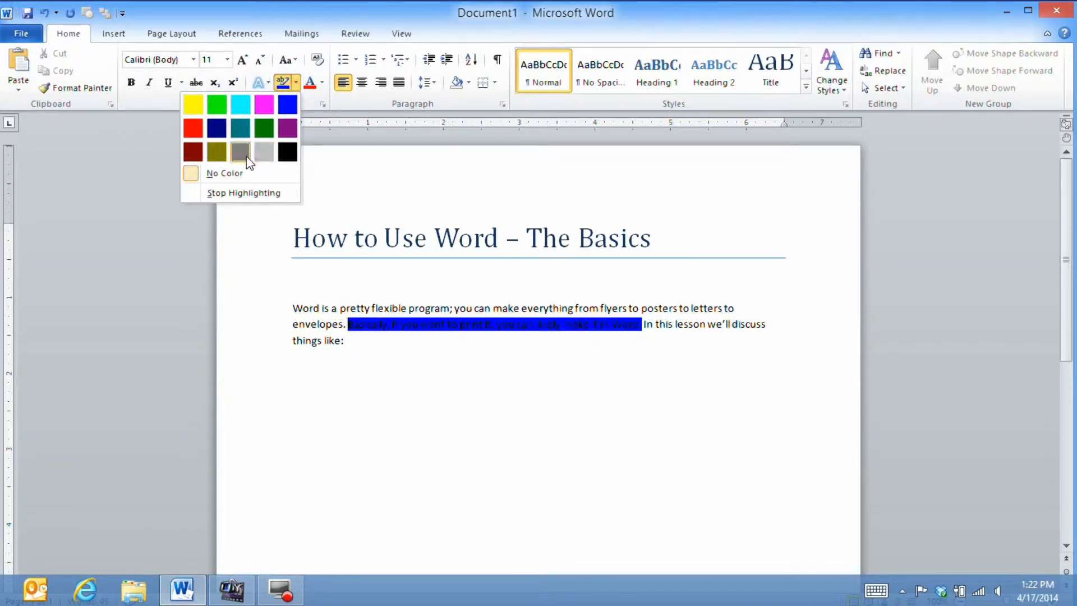
left_click(225, 173)
left_click(432, 354)
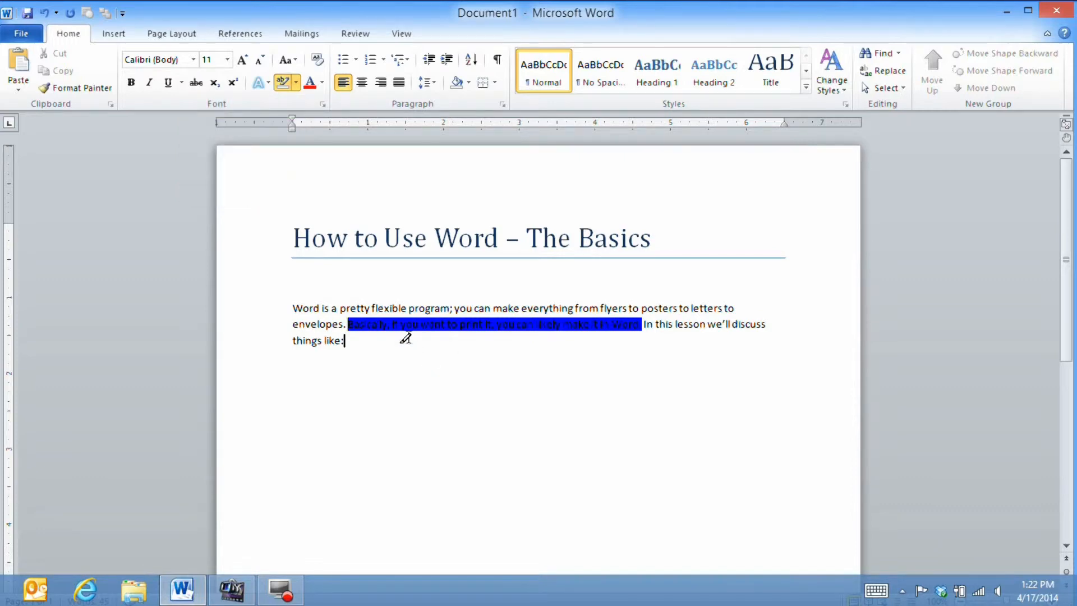
left_click_drag(349, 324, 641, 327)
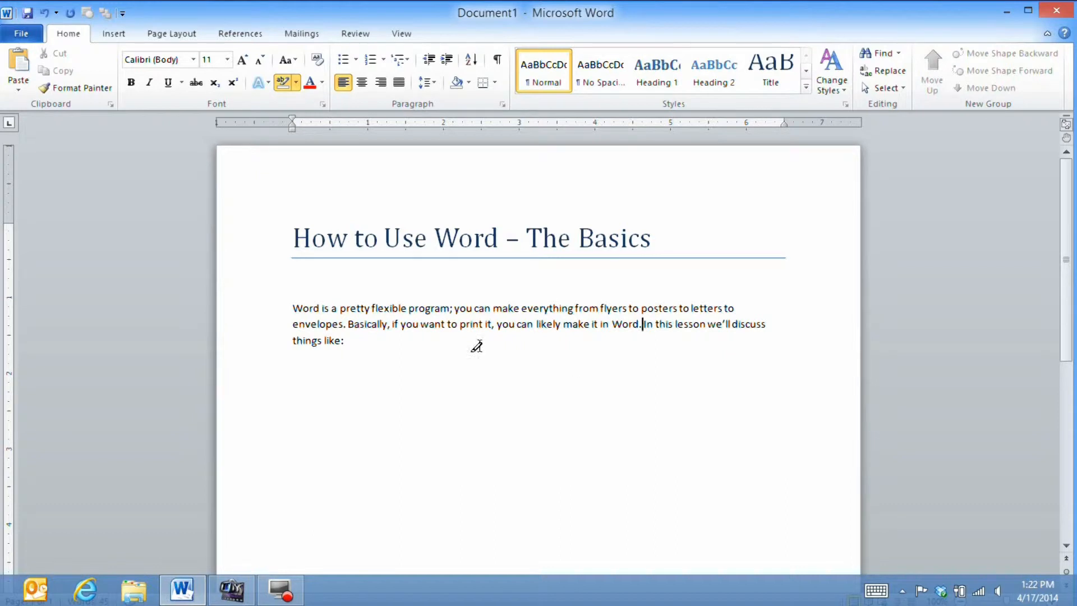
left_click(294, 81)
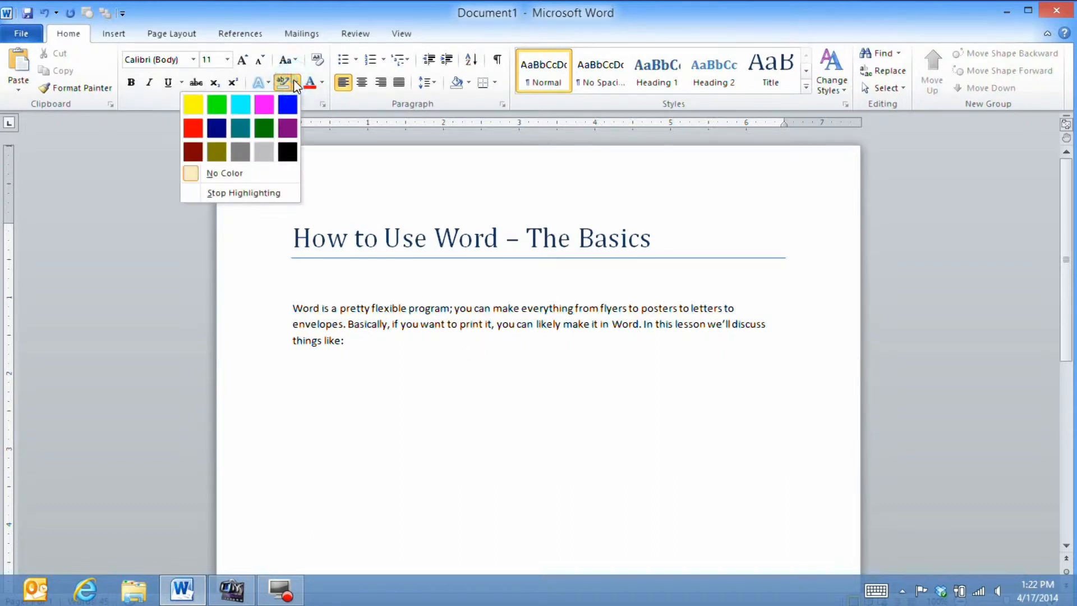
left_click(260, 201)
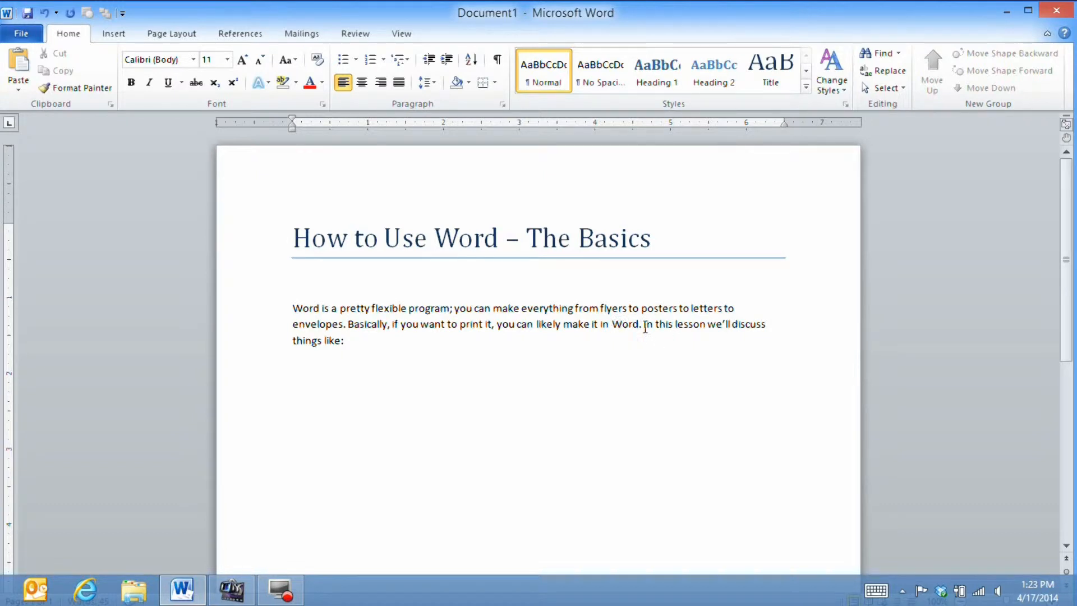
Highlight the sentence beginning with "Basically" in yellow and clear the highlight again, doing this twice.
left_click_drag(647, 330, 367, 324)
left_click(611, 326)
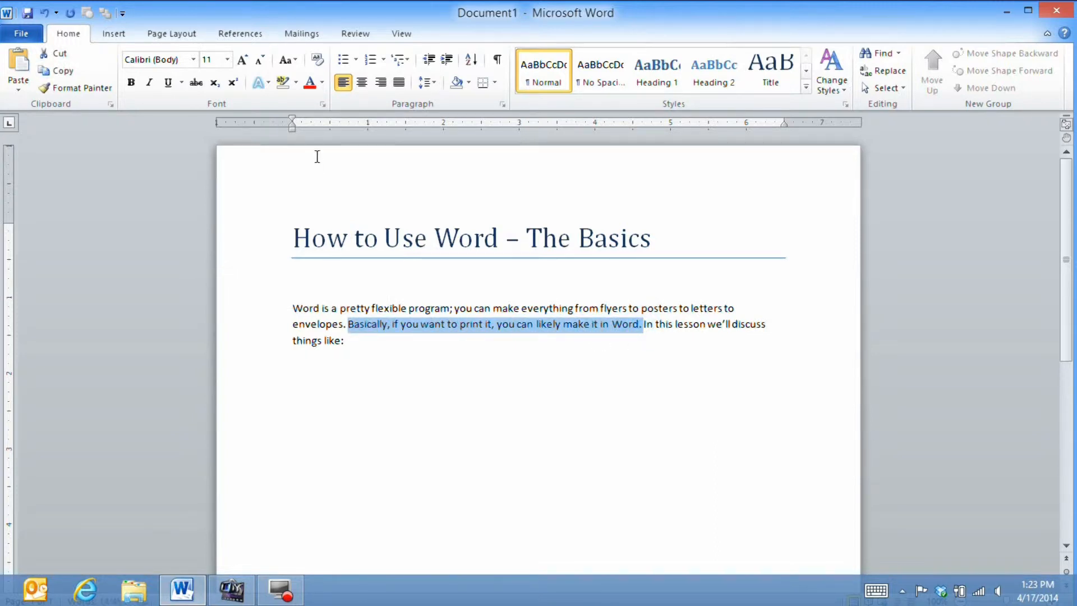
left_click(283, 84)
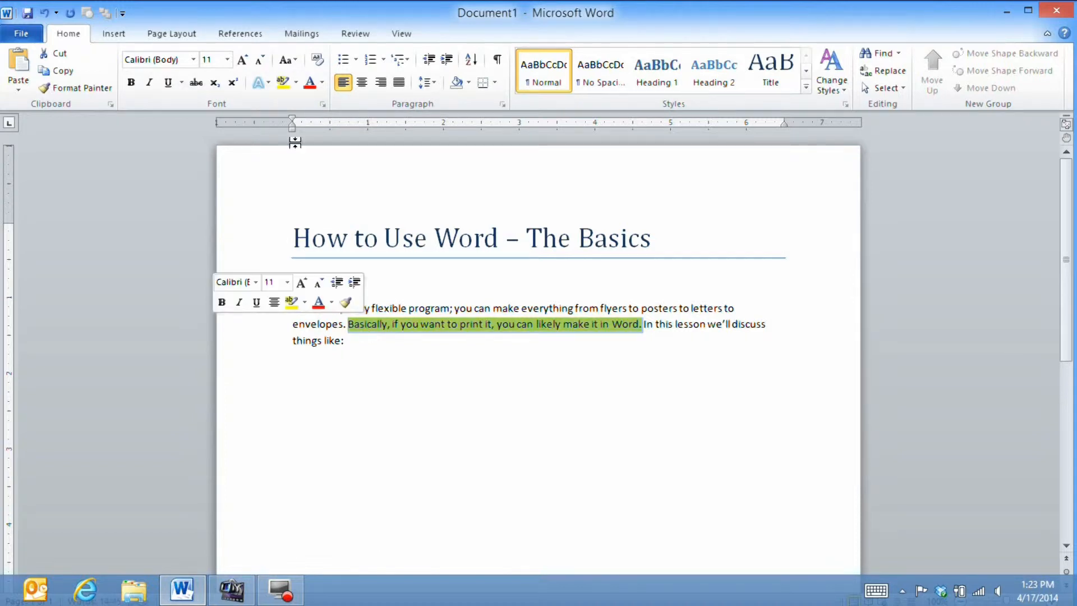
left_click(281, 82)
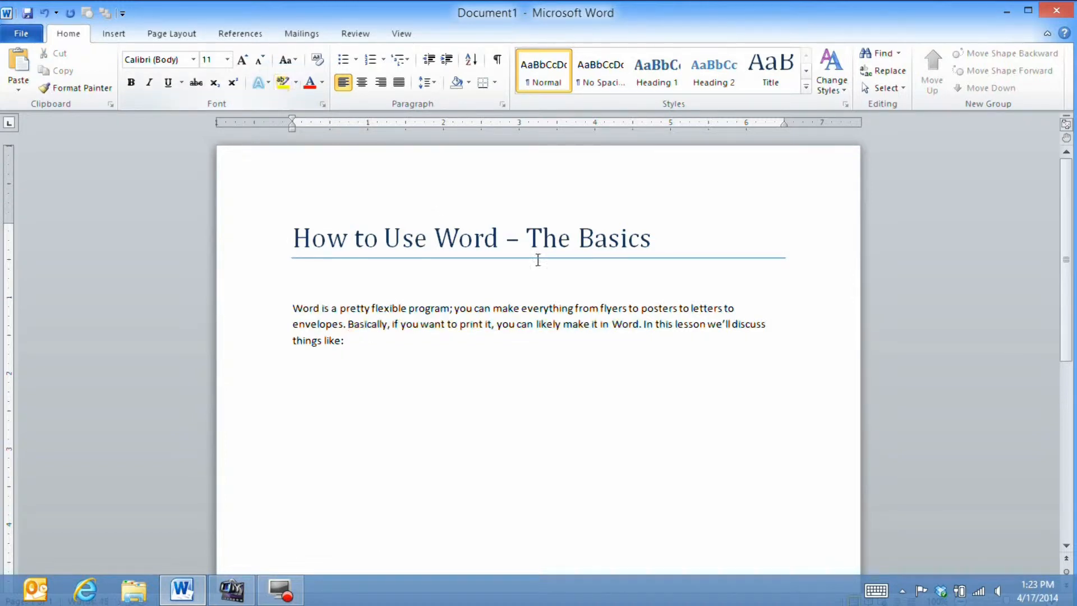
left_click_drag(644, 325, 348, 325)
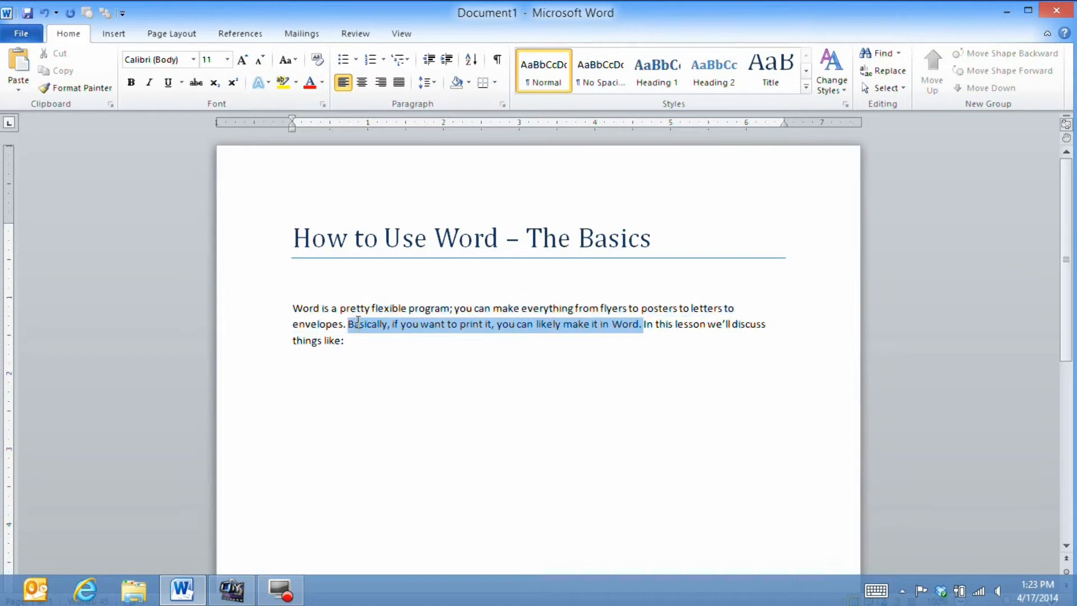
left_click(282, 83)
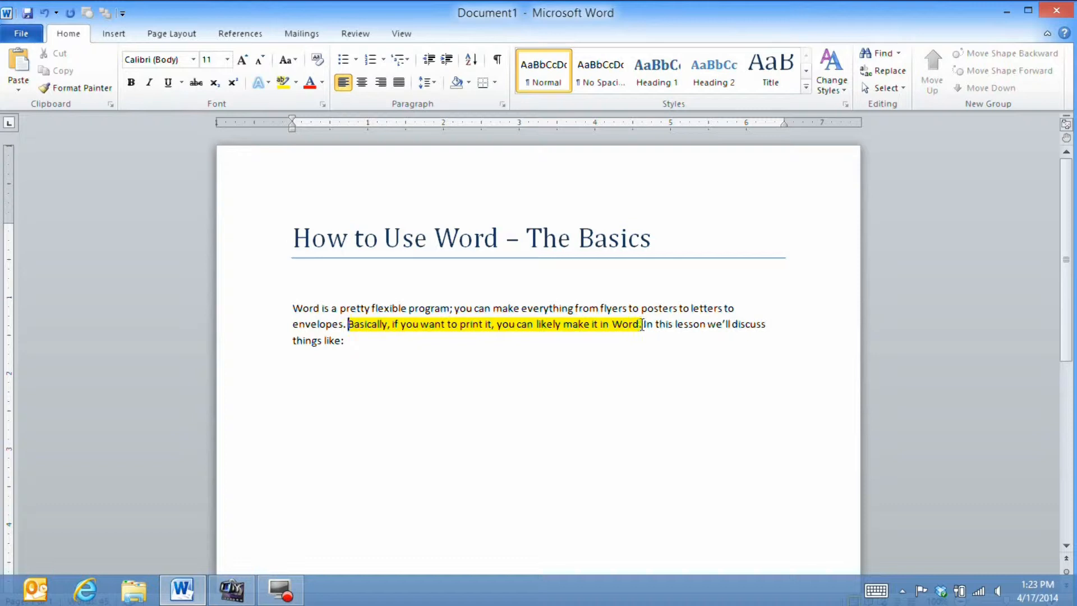
left_click_drag(642, 325, 364, 325)
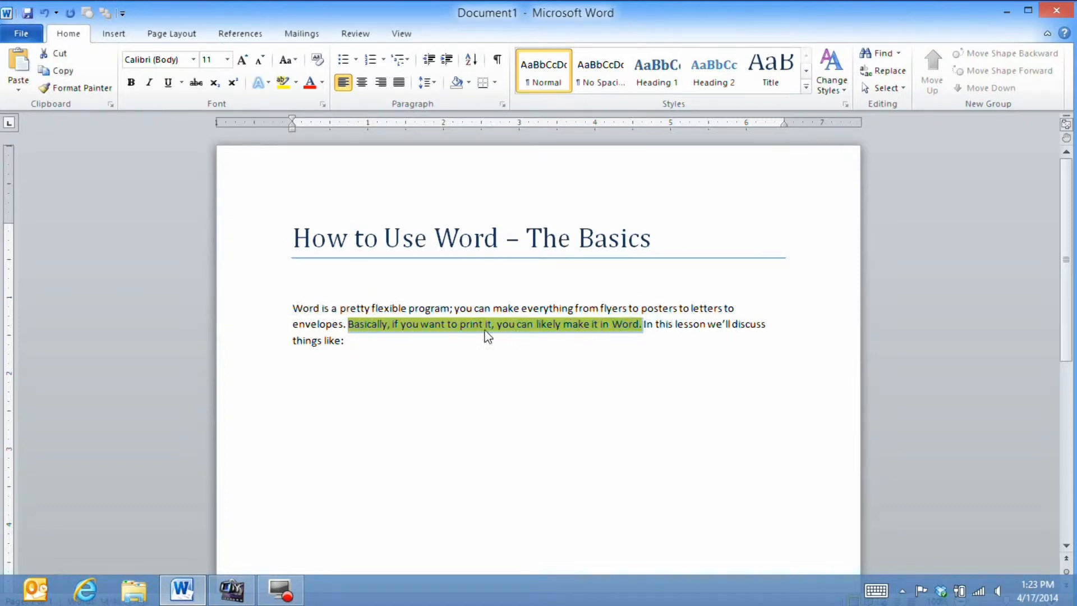
left_click(282, 84)
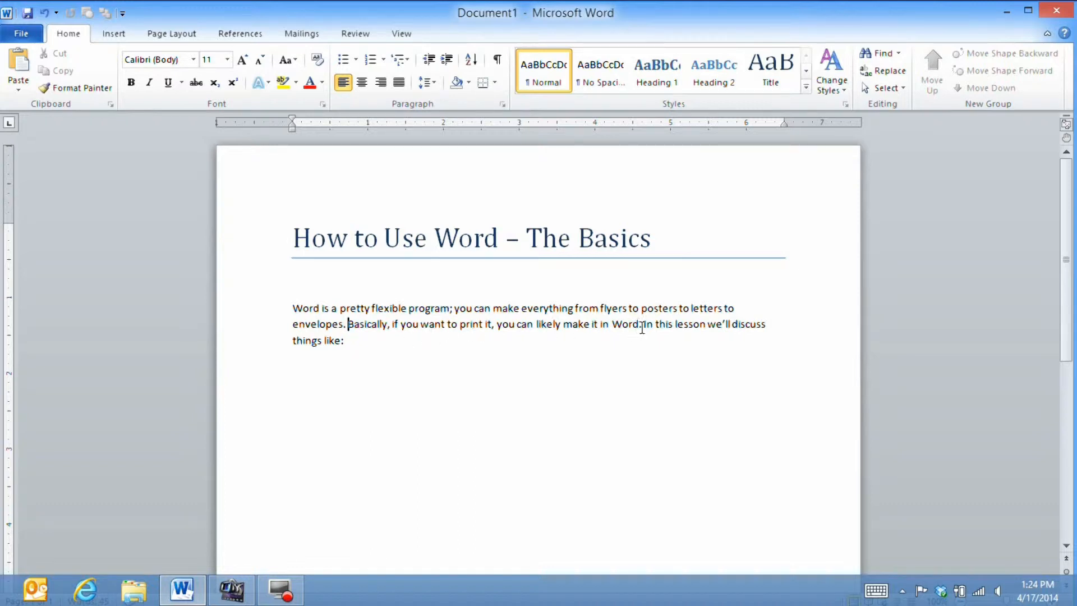
Italicize the sentence beginning with "Basically" and set its font colour to the red theme colour.
left_click_drag(643, 324, 367, 322)
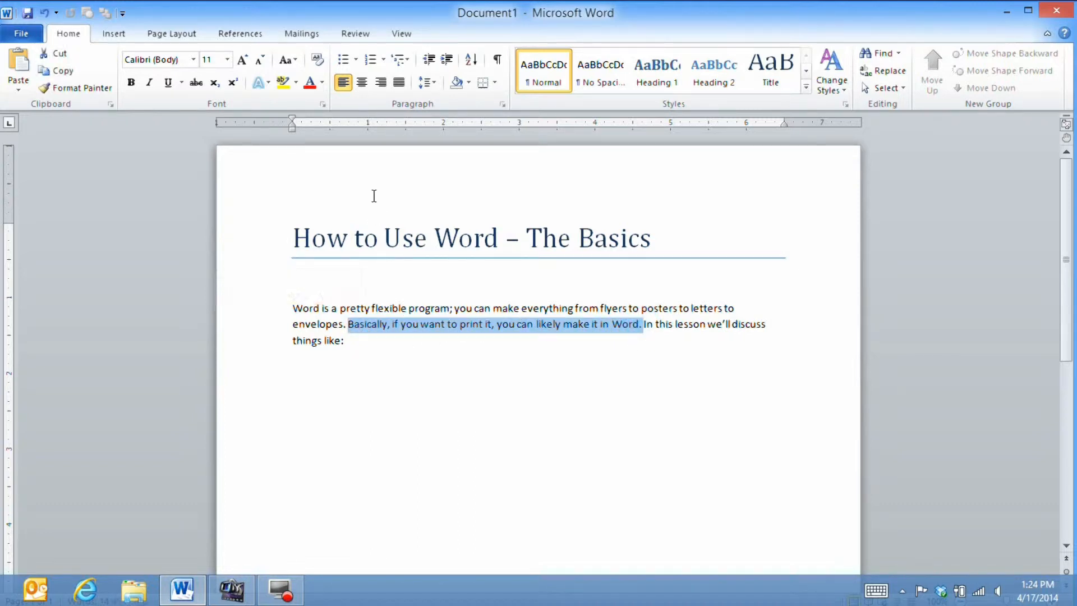
left_click(147, 83)
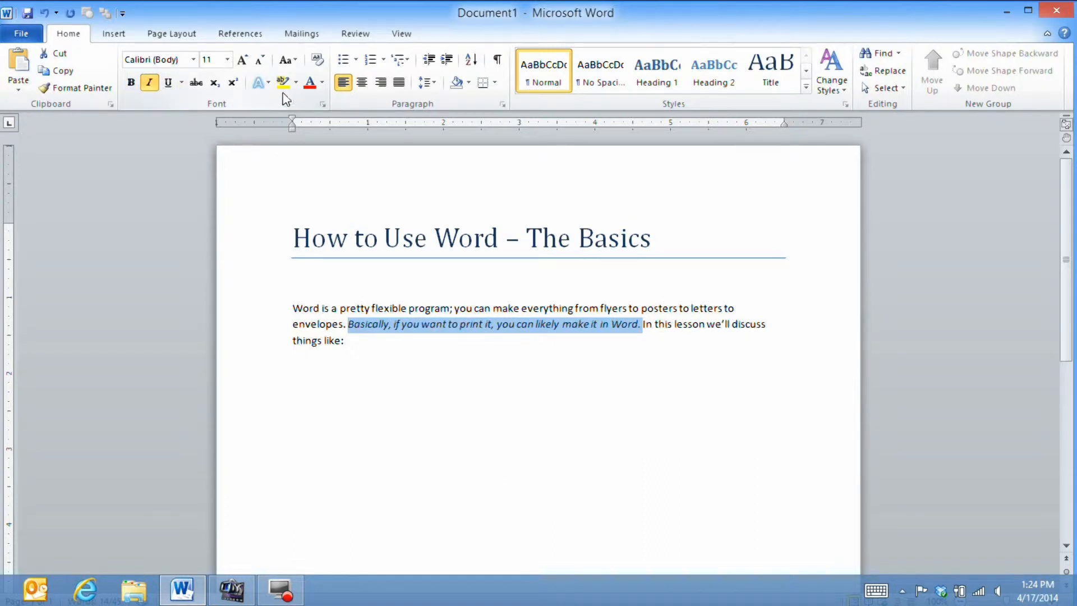
left_click(323, 83)
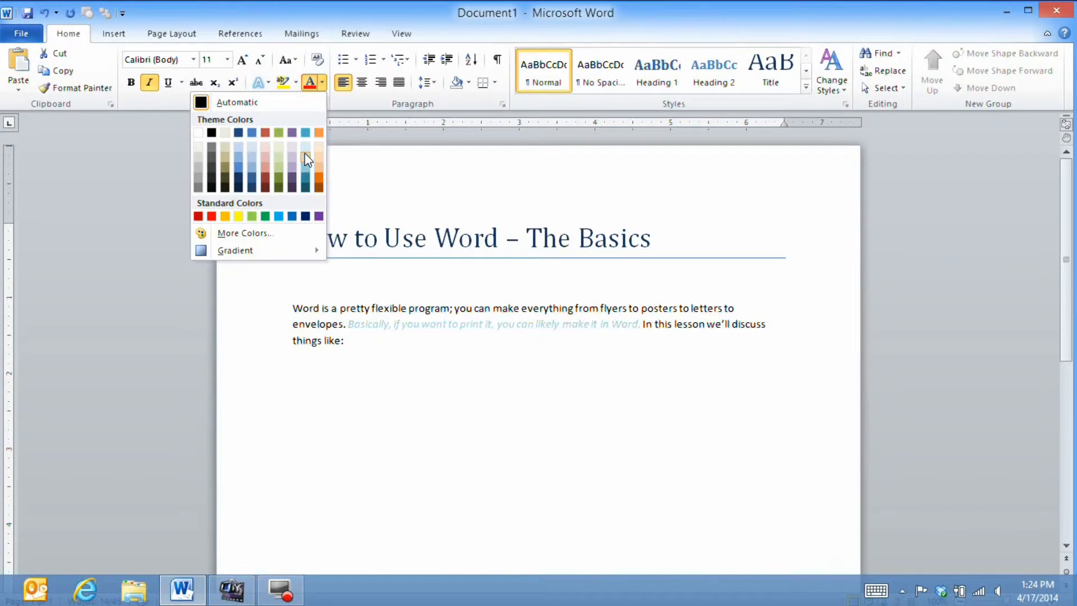
left_click(265, 132)
Below the body paragraph, add two separate lines reading "How to adjust" and "How to insert photos".
left_click(380, 348)
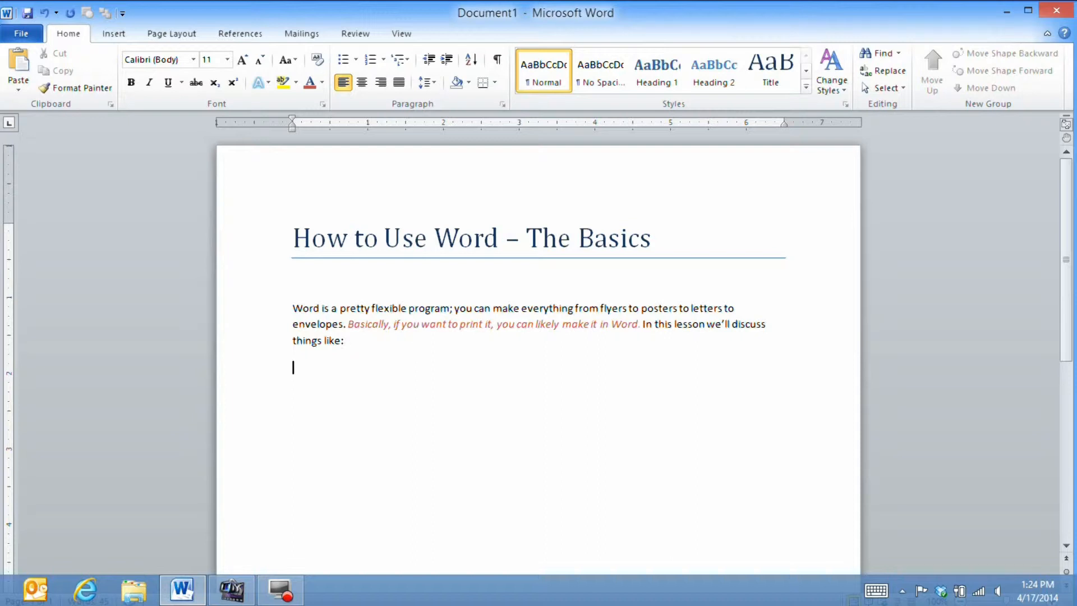
key("Return")
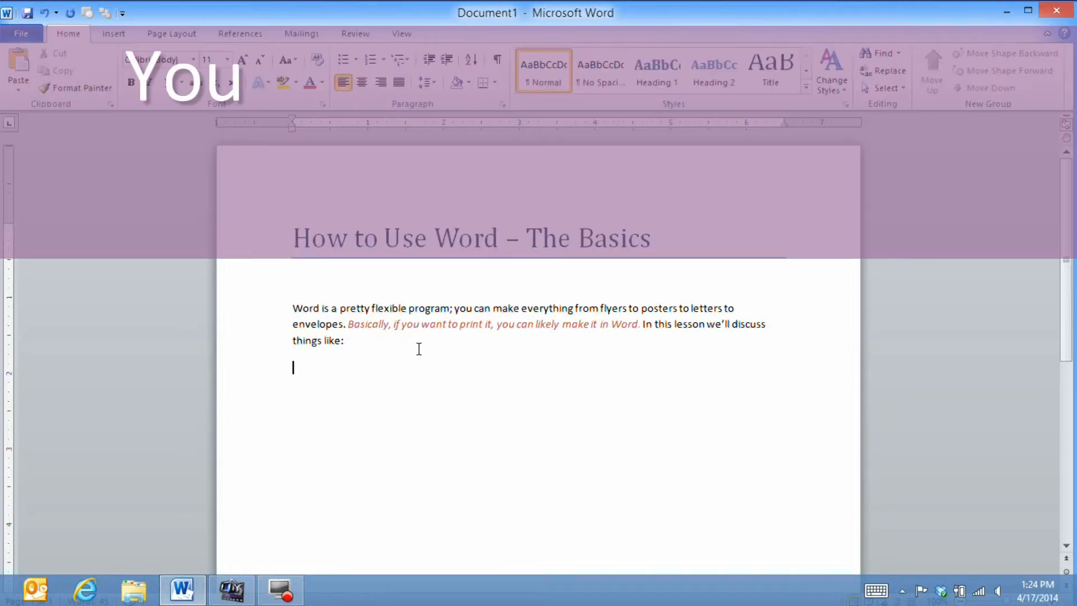
type("How to adjust")
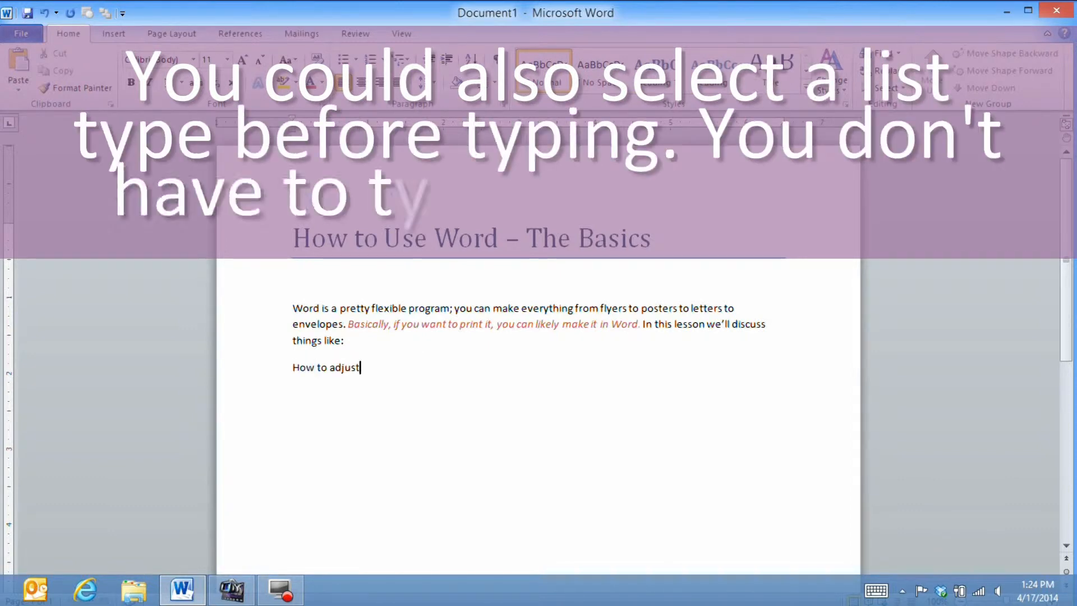
key("Return")
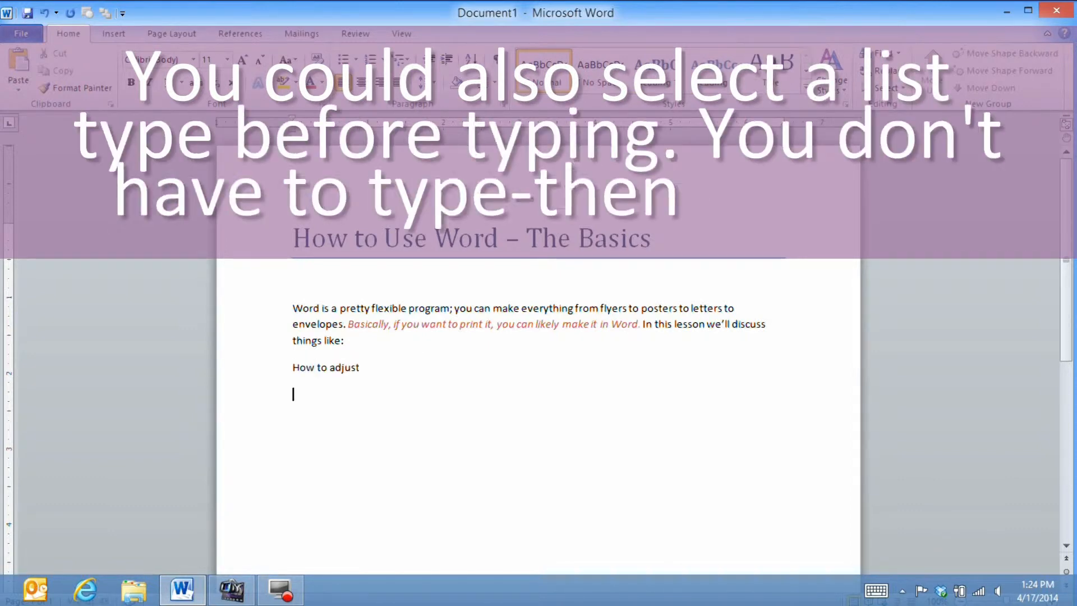
type("How to insert")
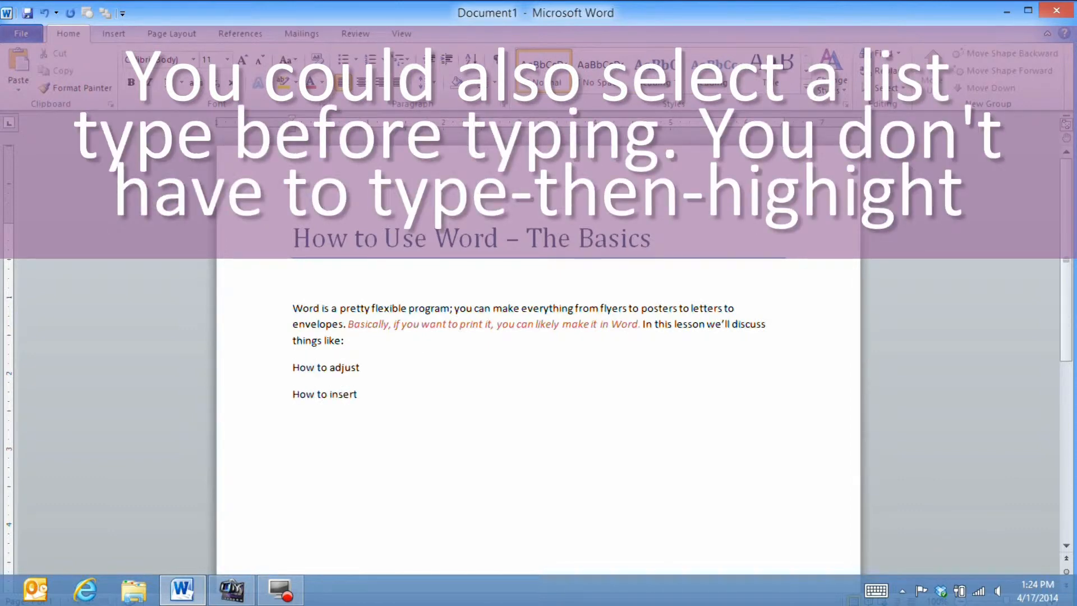
type(" photos")
key("Return")
Add two more topic lines reading "Spicing things up" and "So much more".
type("Spring")
key("BackSpace")
key("BackSpace")
key("BackSpace")
key("BackSpace")
type("icing this")
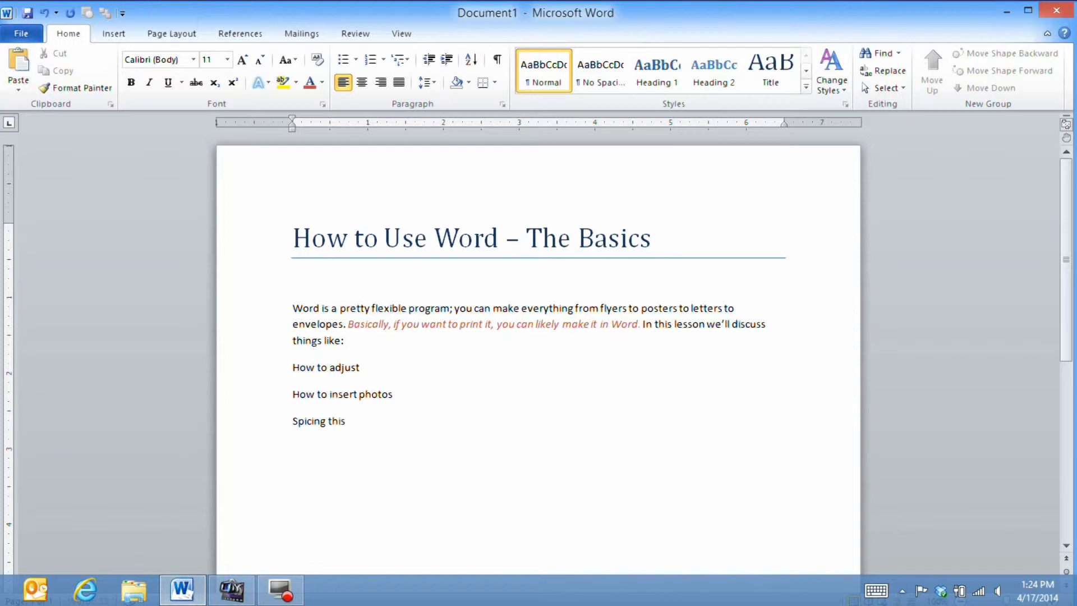
key("BackSpace")
type("ngs up")
key("Return")
type("So much more")
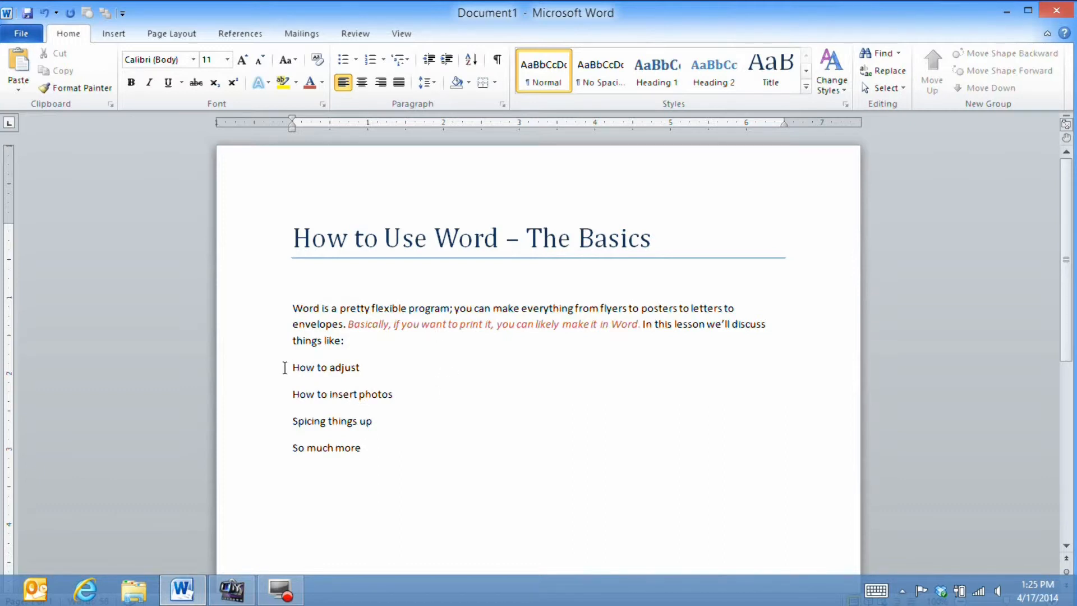
Turn the four topic lines into a bulleted list with arrowhead bullets.
left_click_drag(285, 368, 425, 447)
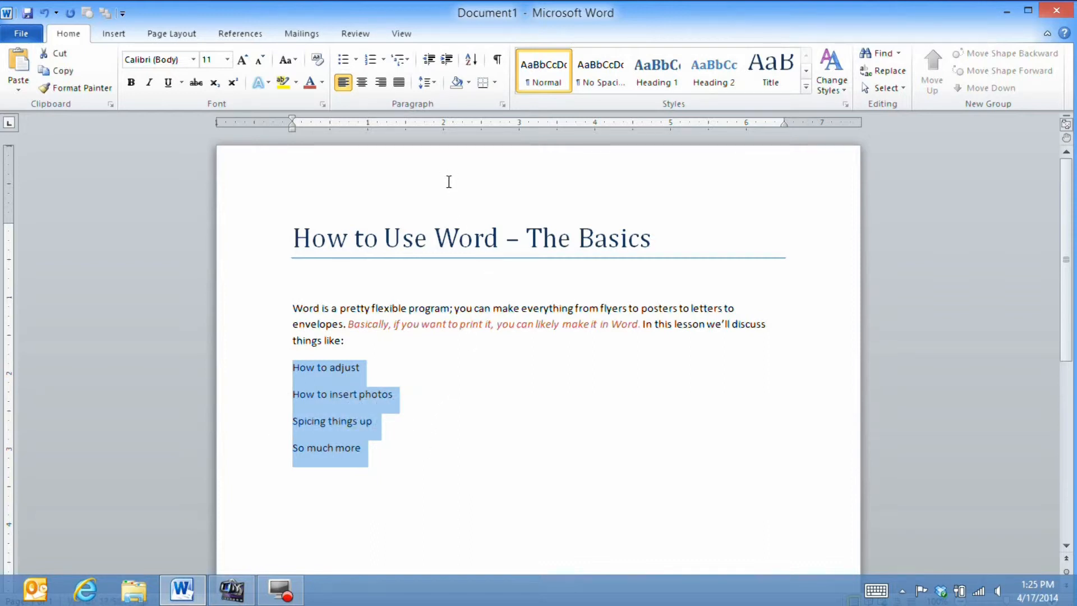
left_click(357, 60)
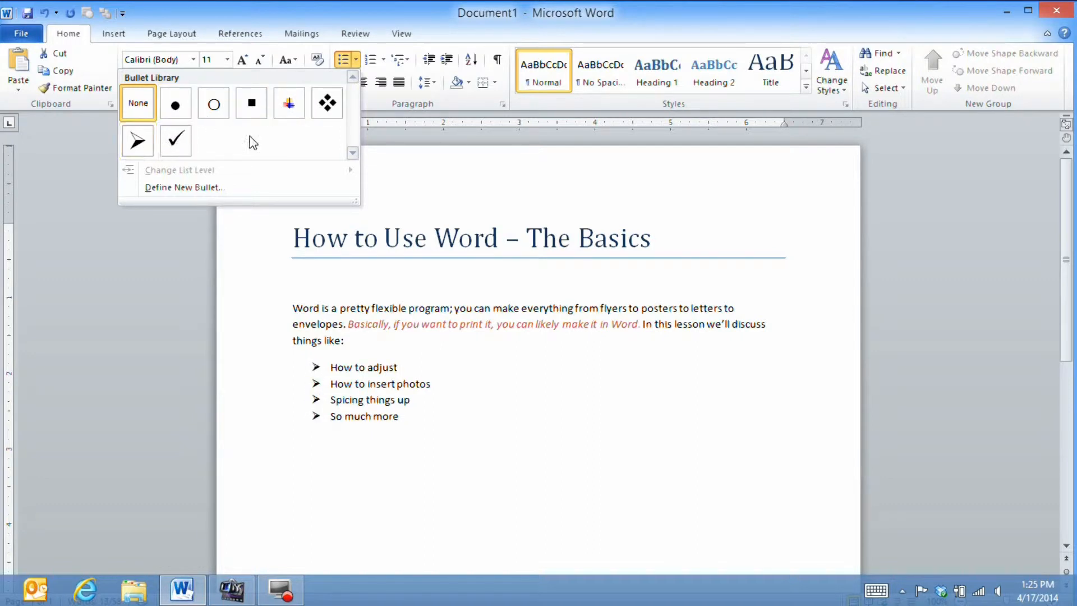
left_click(134, 148)
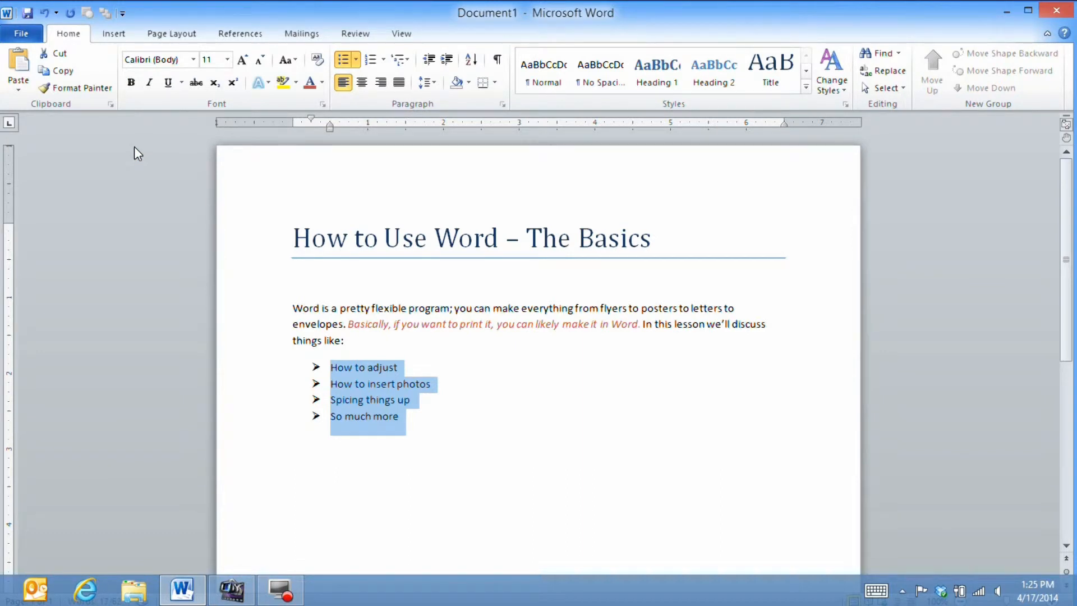
Look through the numbering and multilevel list styles available for the topic list without applying one.
left_click(384, 61)
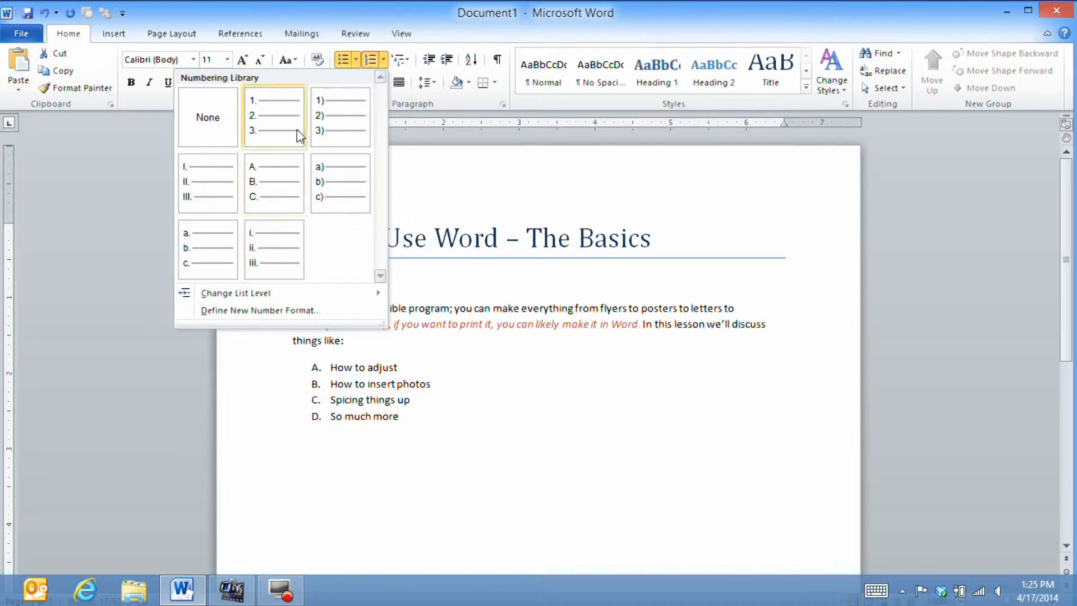
left_click(384, 60)
left_click(408, 60)
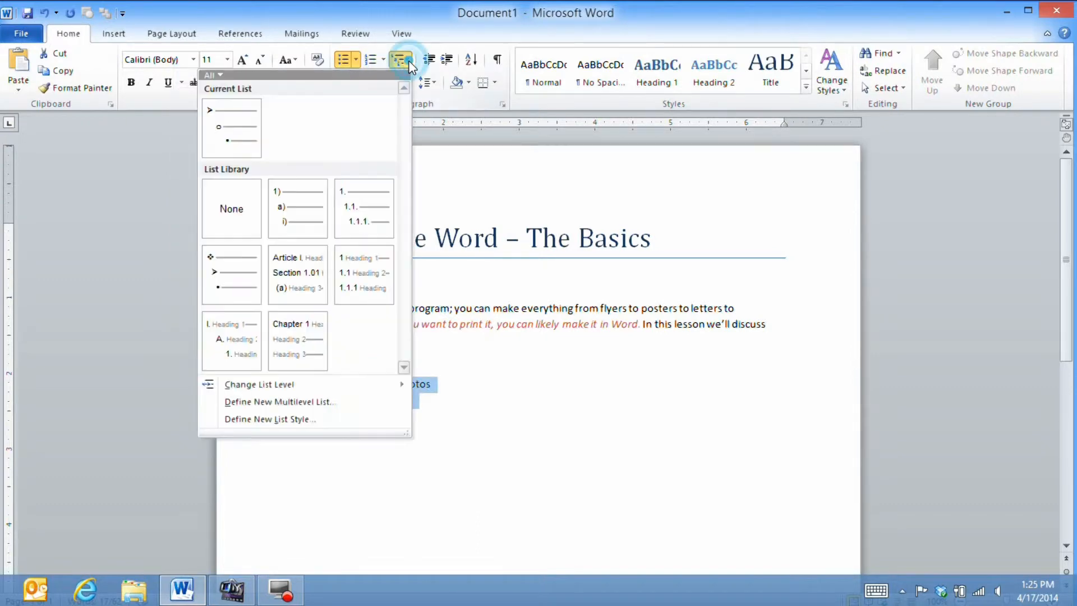
left_click(408, 62)
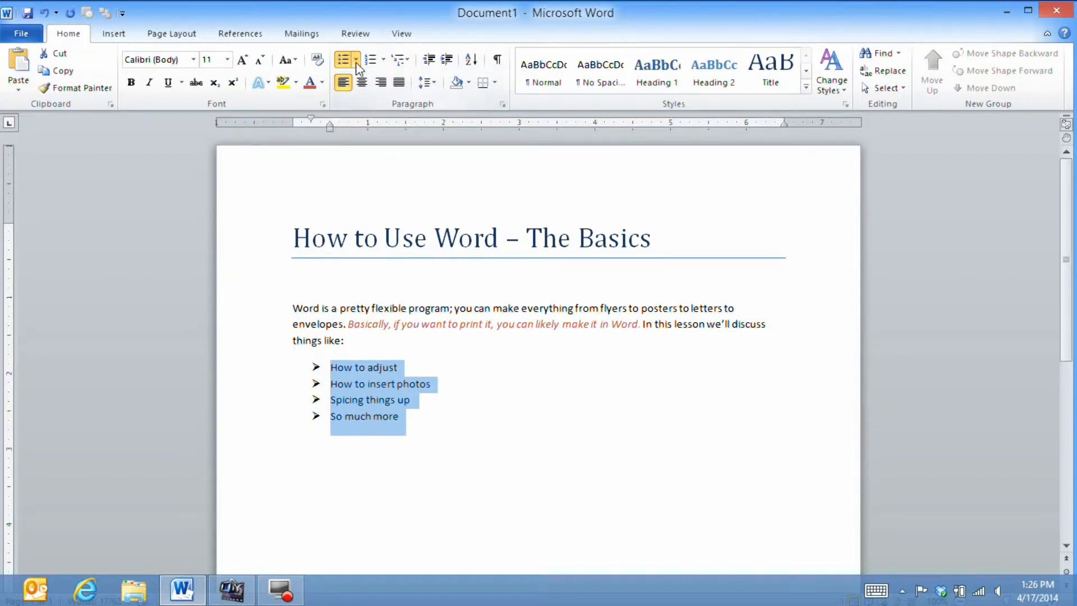
Start a new line after "So much more" and remove its bullet using None.
left_click(417, 418)
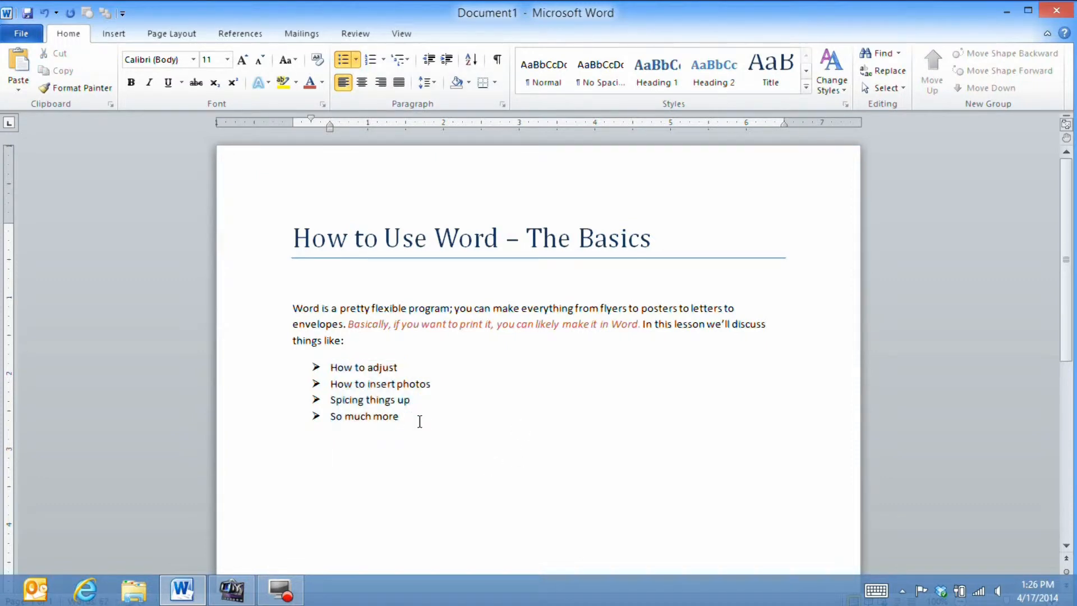
key("Return")
left_click(363, 434)
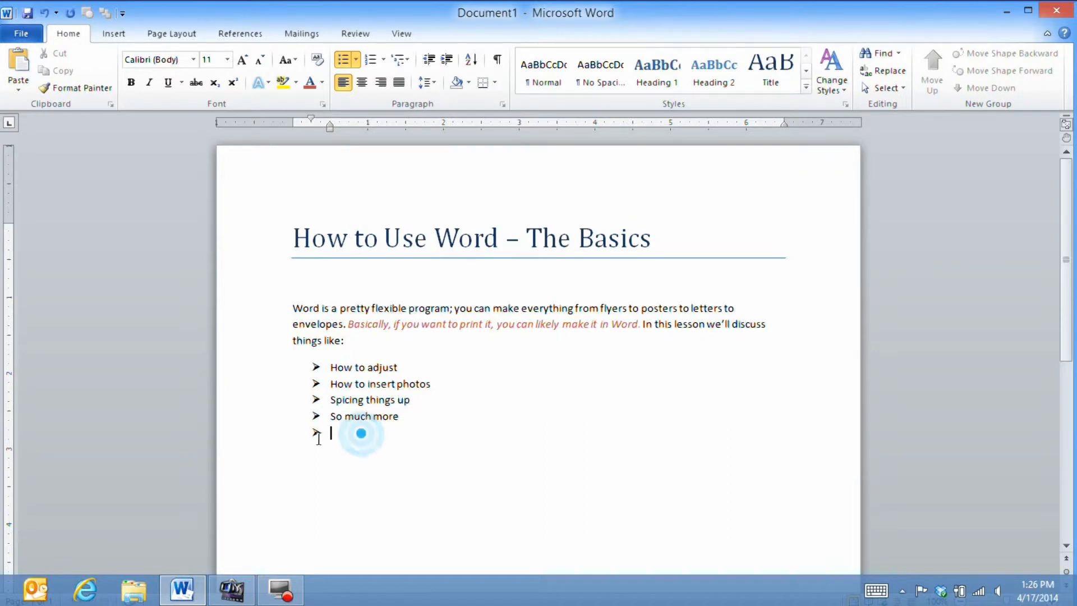
left_click(354, 59)
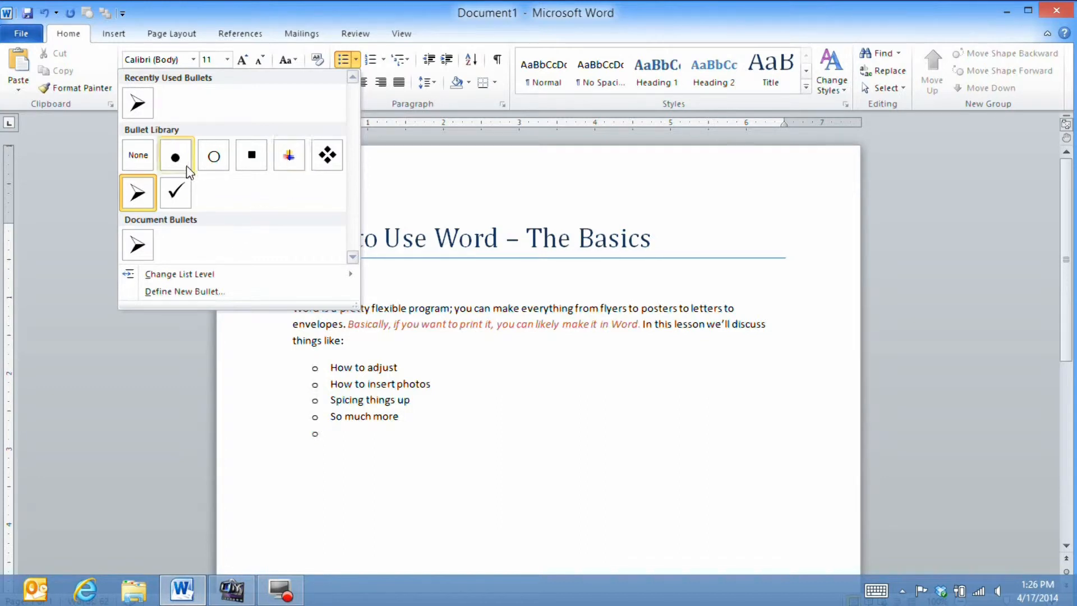
left_click(127, 164)
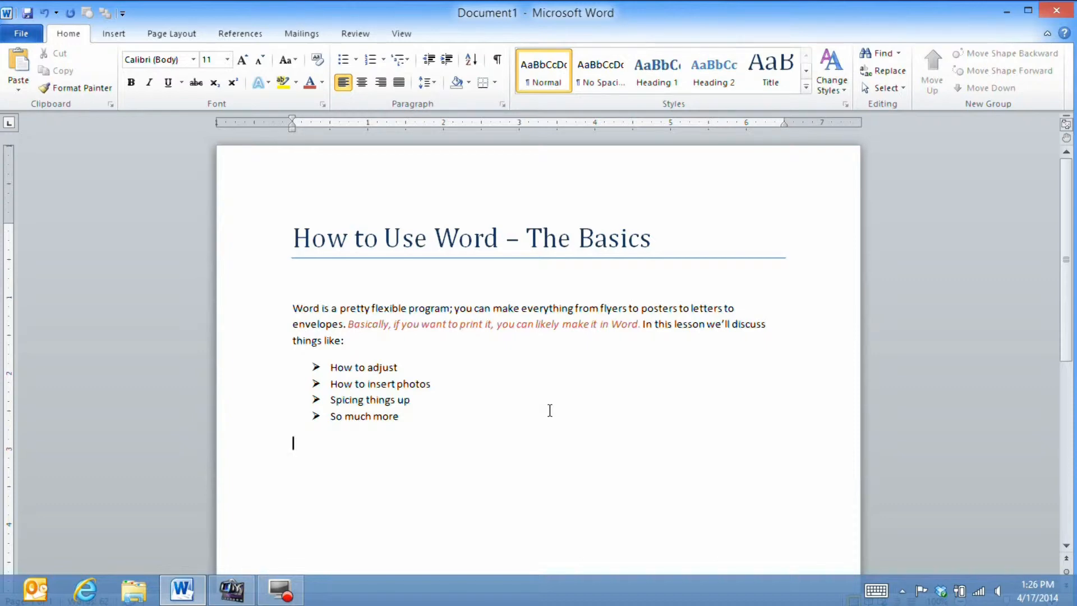
Add two paragraphs of random filler text below the topic list.
type("Adlkjafkjda;lk adslkfjakf a;ladkfjdka fdj skdjkda;lfk da;l f;a faskdjfdkad f;alkdjf asldfjdaksfjadsklaf jadkjfalkfj dkafjdklajfkdjkafjdlafkjajfd. Alsadkfdlafksjdkflkfjdklajdfkafjk,kdkalfkddl.askadfjaldfjioadskfadsfdlads.,asfjdak dakjdfaslkfjalfkjd;afdklkadksfkdasjkdfjkdjasfddkdlafsddjaf;jdfkdfjfkja;lsdkfjdkafjkadfjklsdjflkajdflk asdjfkljadfkldajdflkadsjflkdsjfkdfijeijewlkjdjaskjds foaidjf kajsdfaifj;a dfkajf dklsjfd;ajf dis fa; fal;asdjfi afksajf dsafij ke aslkja dsfidsjaiasdj kaksdlk fj;flaskjflkjsda fjaldkjfl kafklja d;lifdjfaijewiew ajflaksdj dklsdfasdf.jk.")
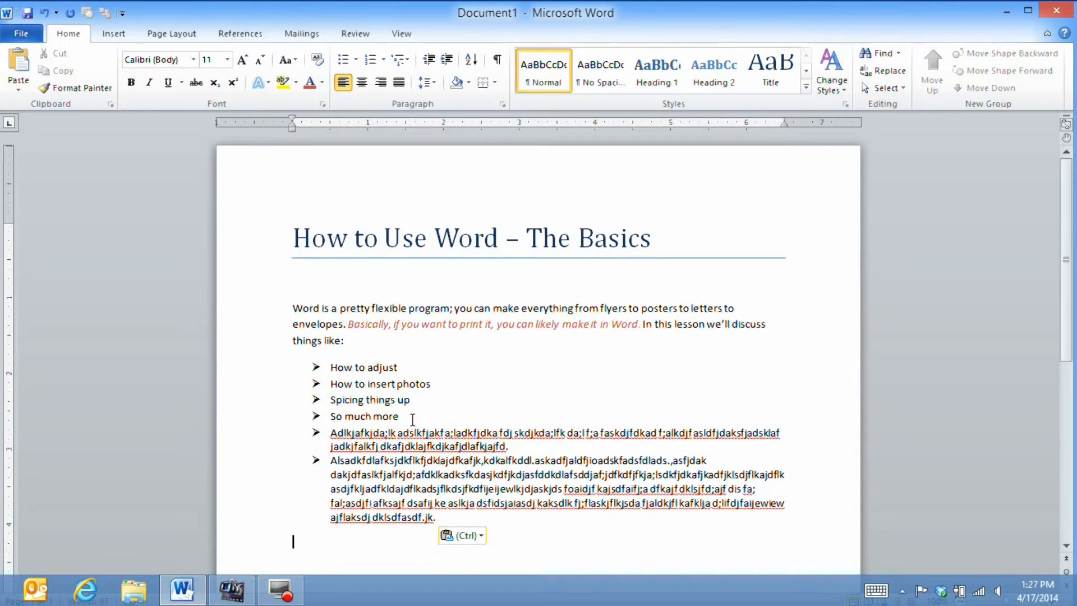
left_click_drag(411, 416, 346, 415)
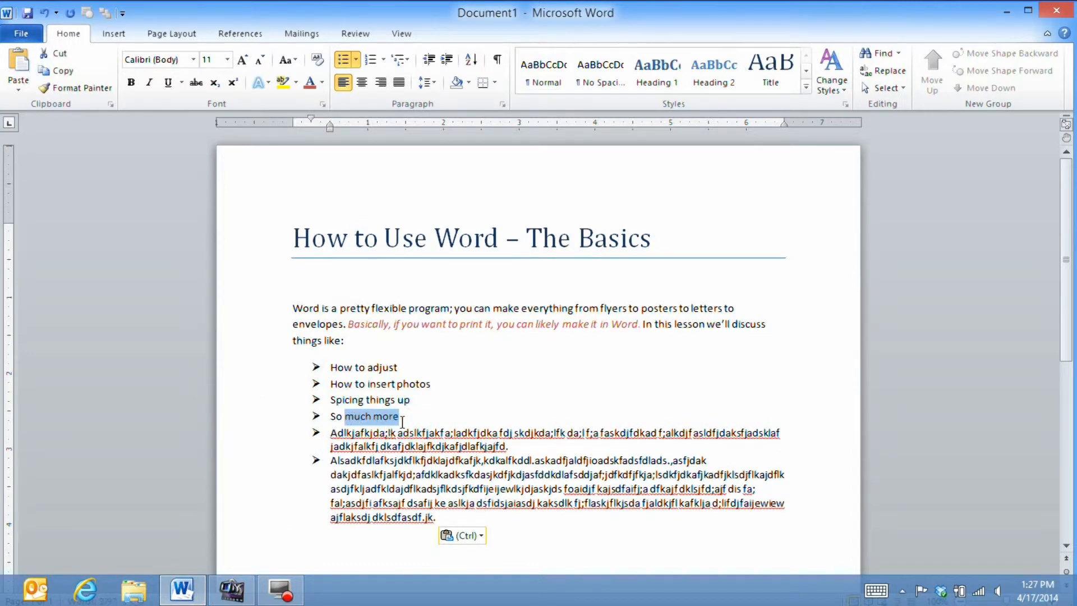
left_click(413, 416)
Remove the bullets from the two filler paragraphs by setting their bullet style to None.
left_click_drag(450, 522, 290, 437)
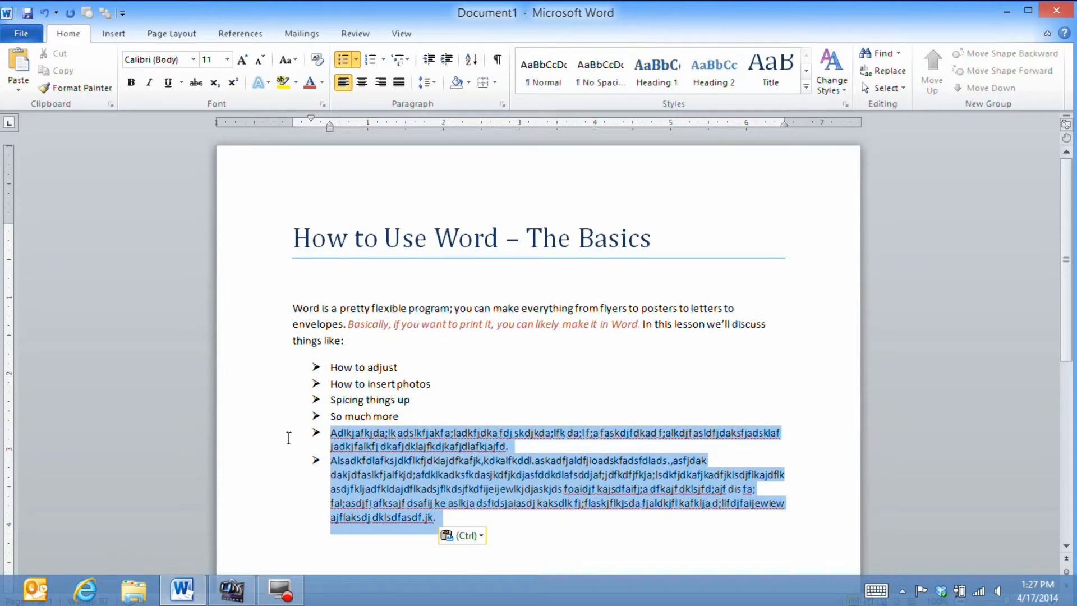
left_click(357, 61)
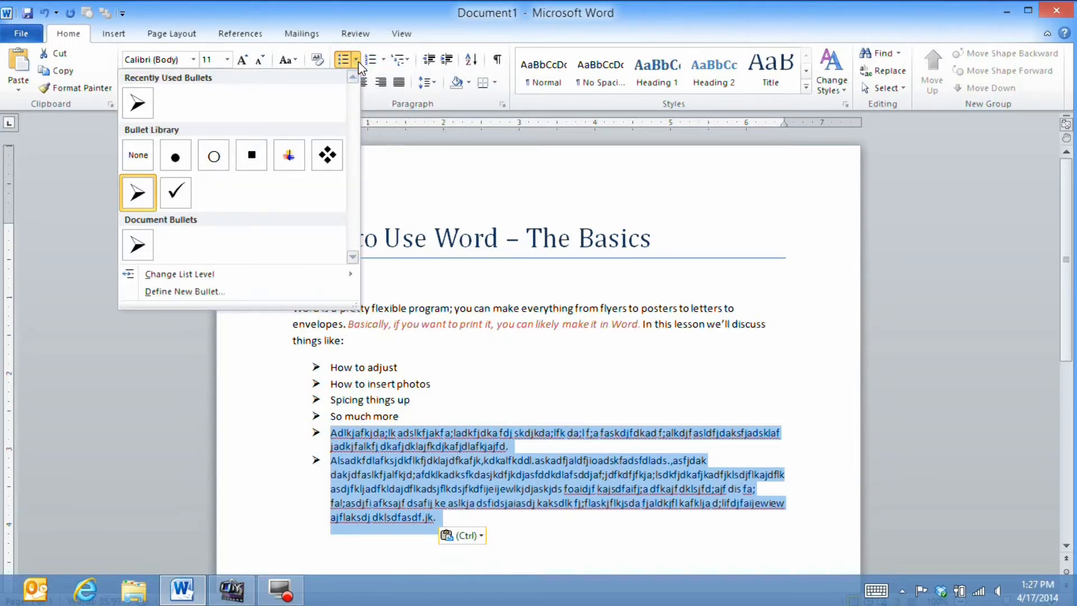
left_click(143, 159)
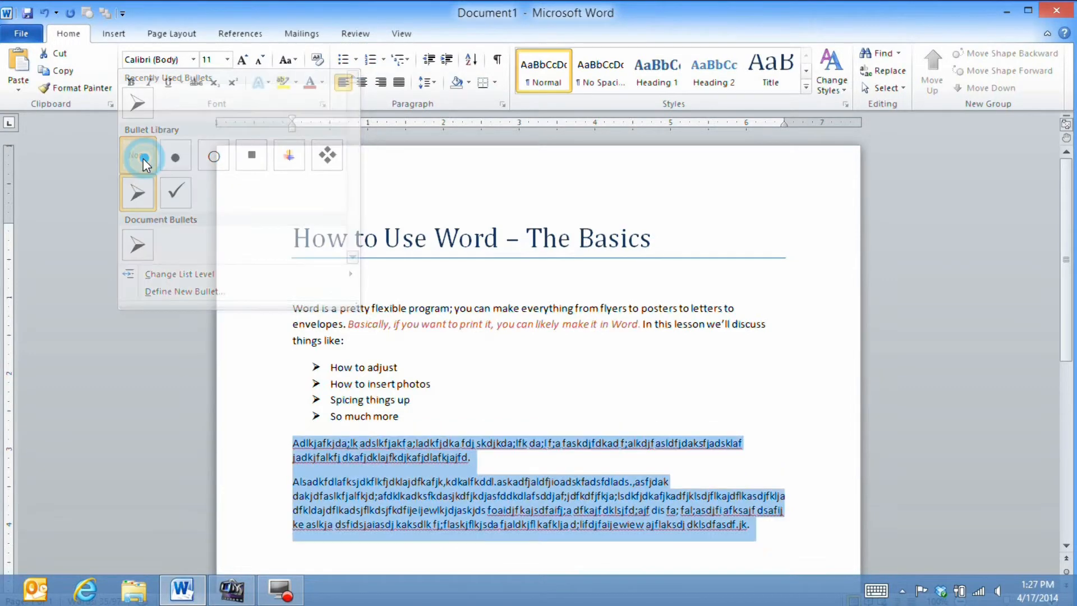
left_click(345, 479)
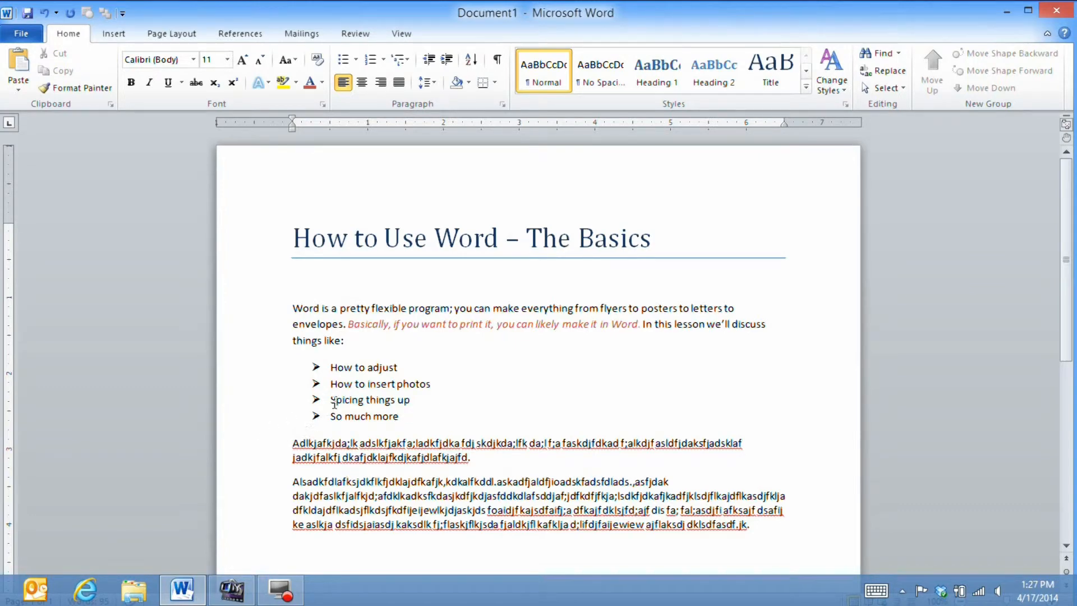
Select both filler paragraphs below the list and copy them.
scroll(471, 491, "down", 1)
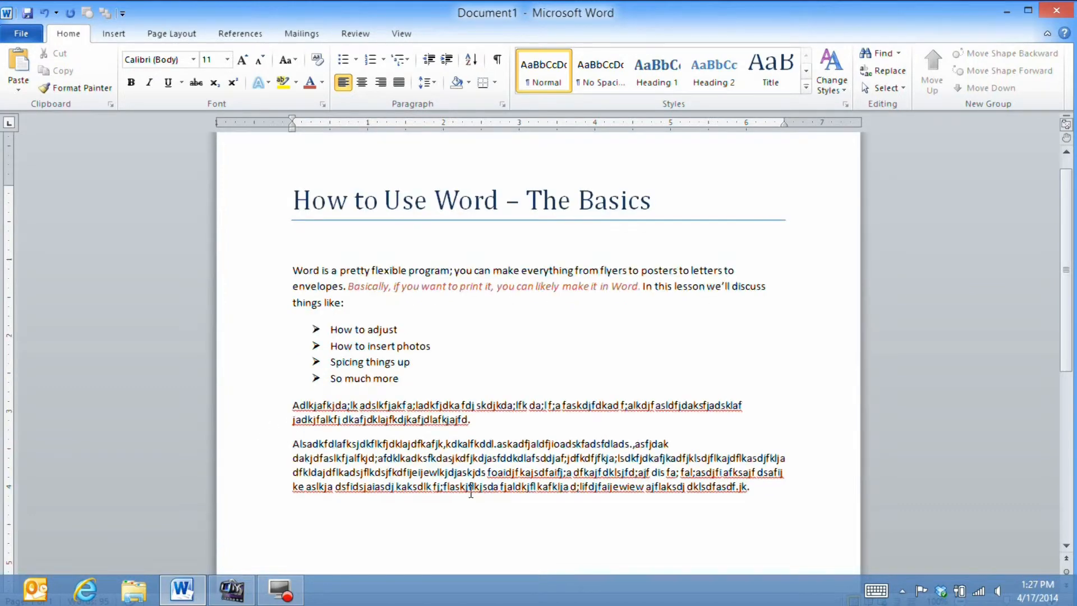
scroll(471, 492, "down", 2)
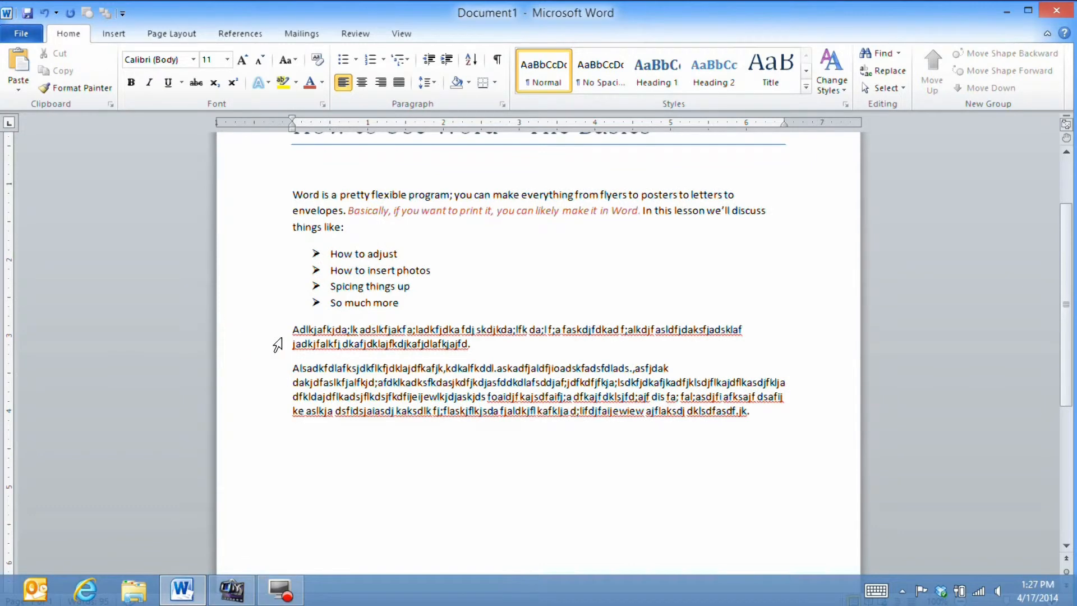
left_click_drag(292, 335, 793, 415)
left_click(704, 430)
left_click_drag(291, 328, 758, 410)
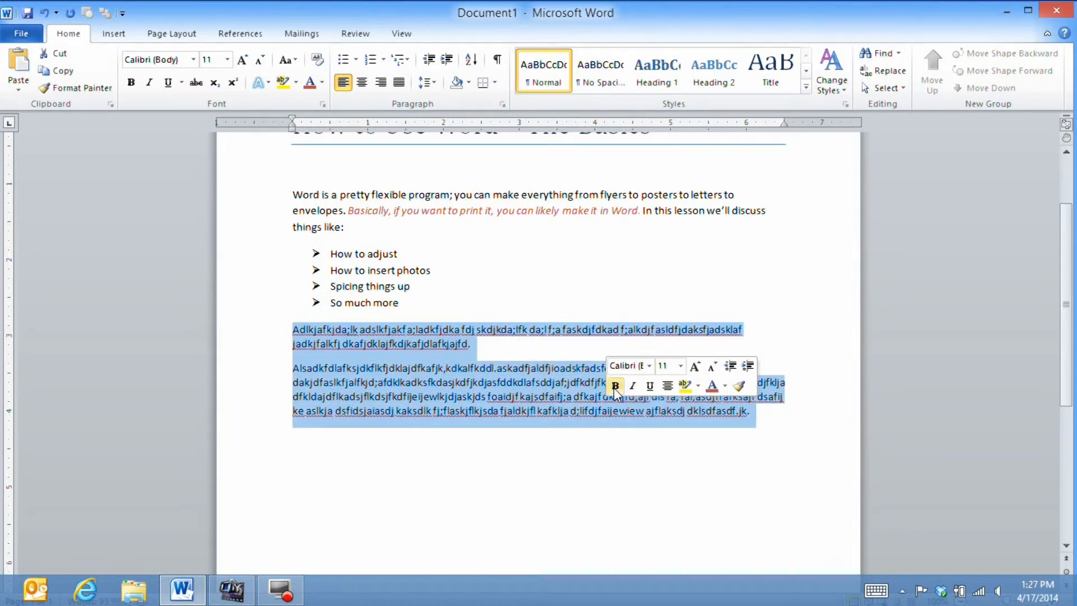
right_click(543, 389)
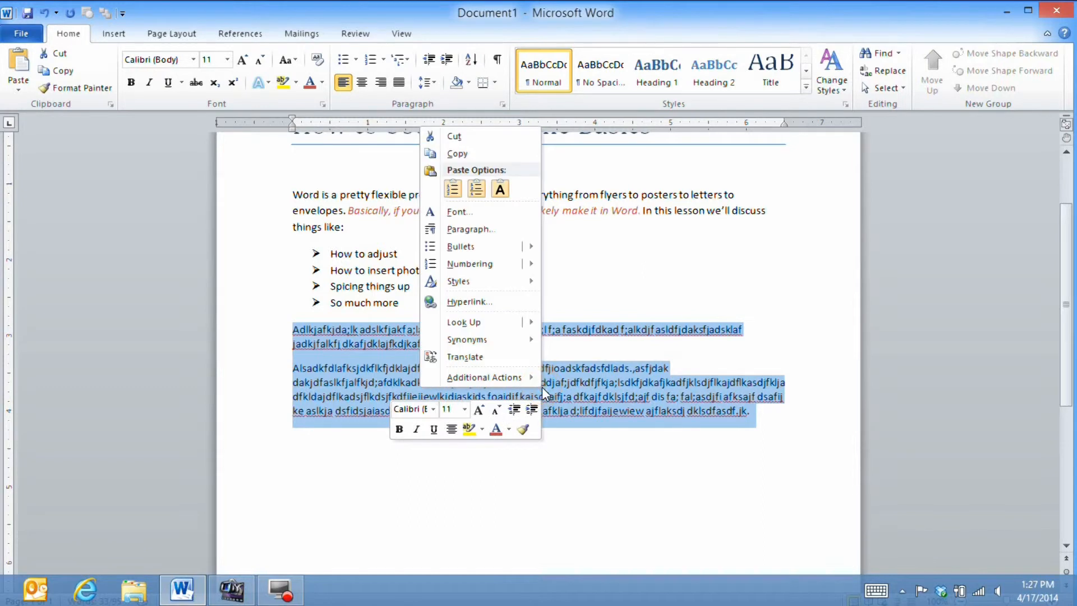
left_click(463, 150)
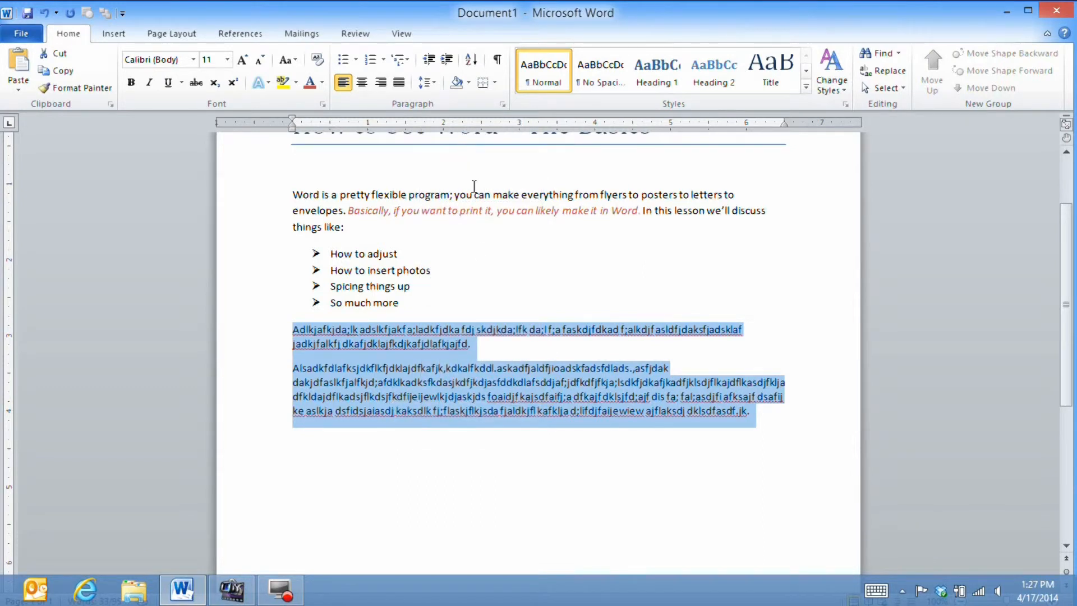
Paste the copied paragraphs as text only on the empty line below the filler text.
left_click(311, 462)
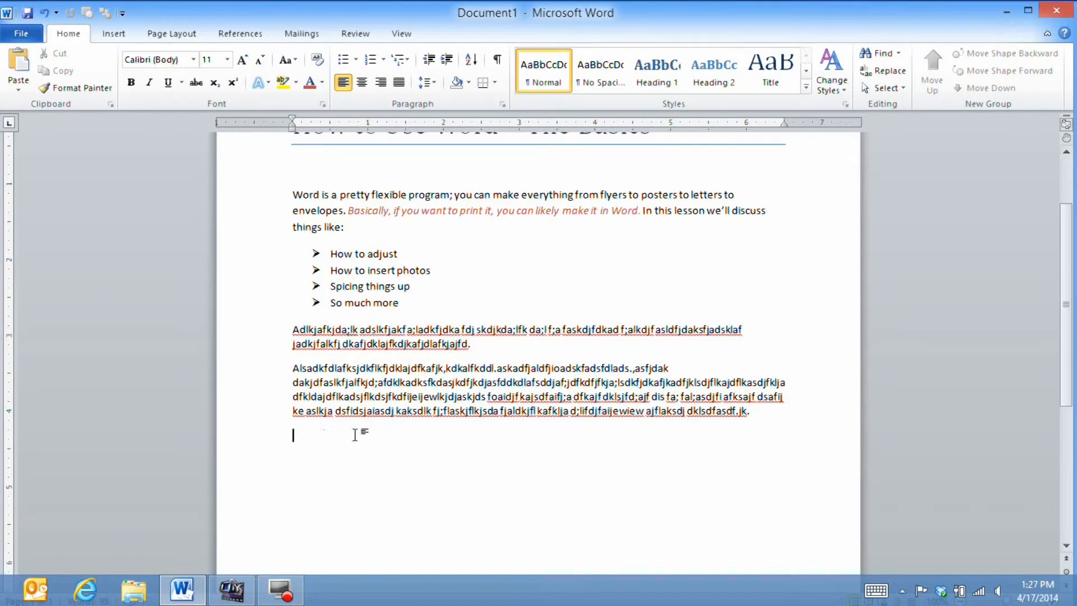
right_click(294, 436)
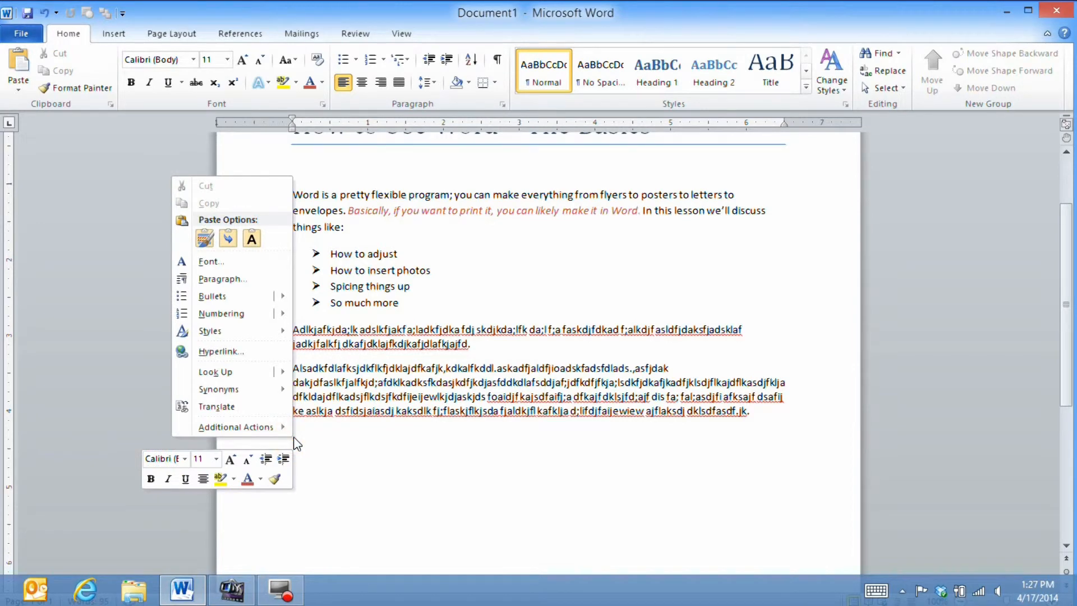
left_click(253, 239)
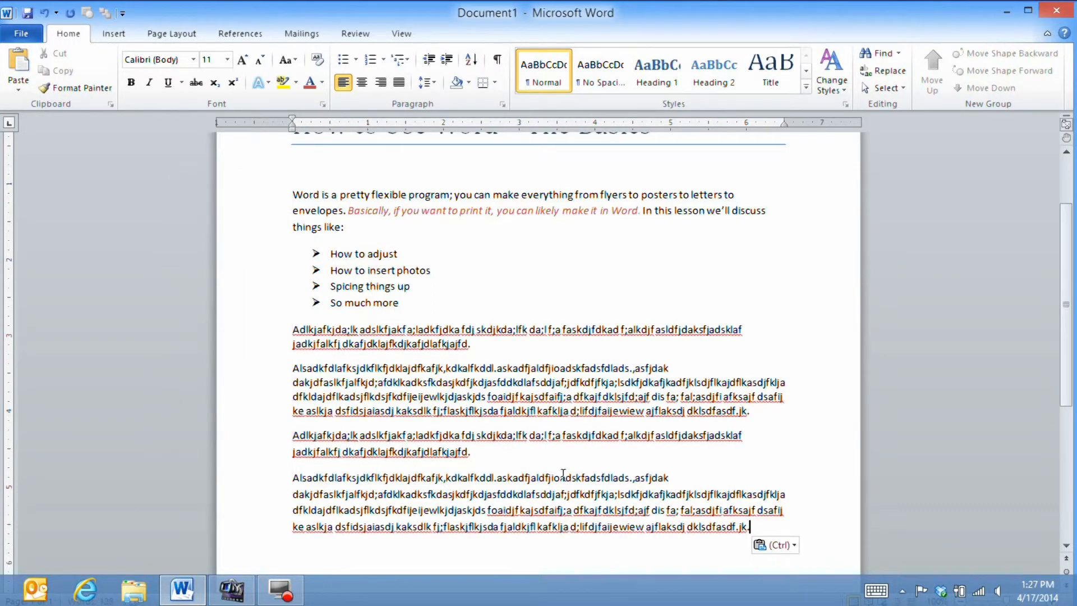
Select the last two filler paragraphs at the end of the document and copy them.
scroll(563, 476, "down", 2)
scroll(563, 475, "down", 2)
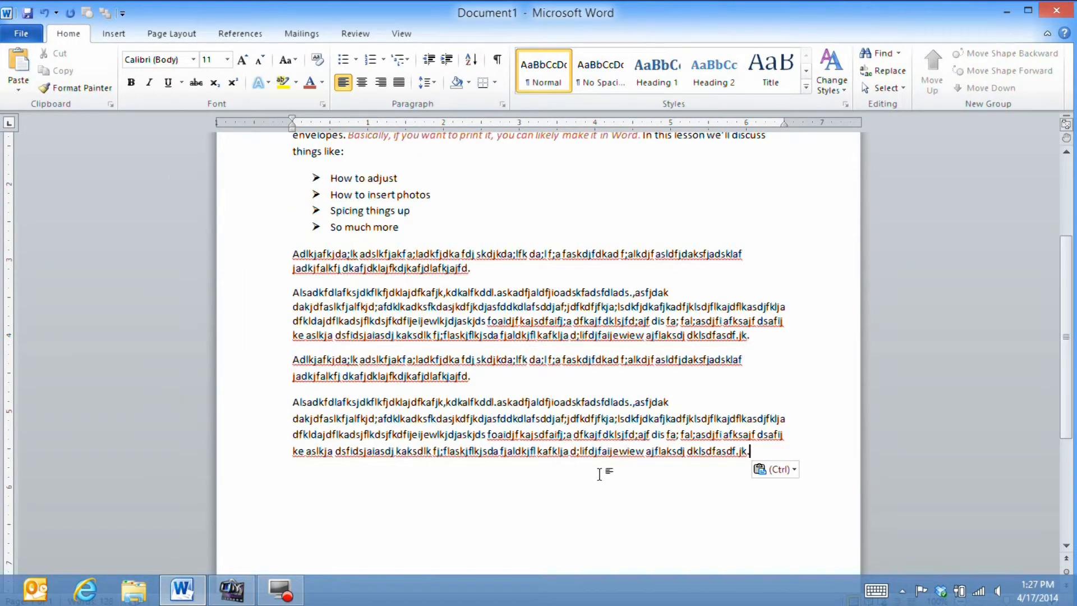
scroll(721, 412, "down", 2)
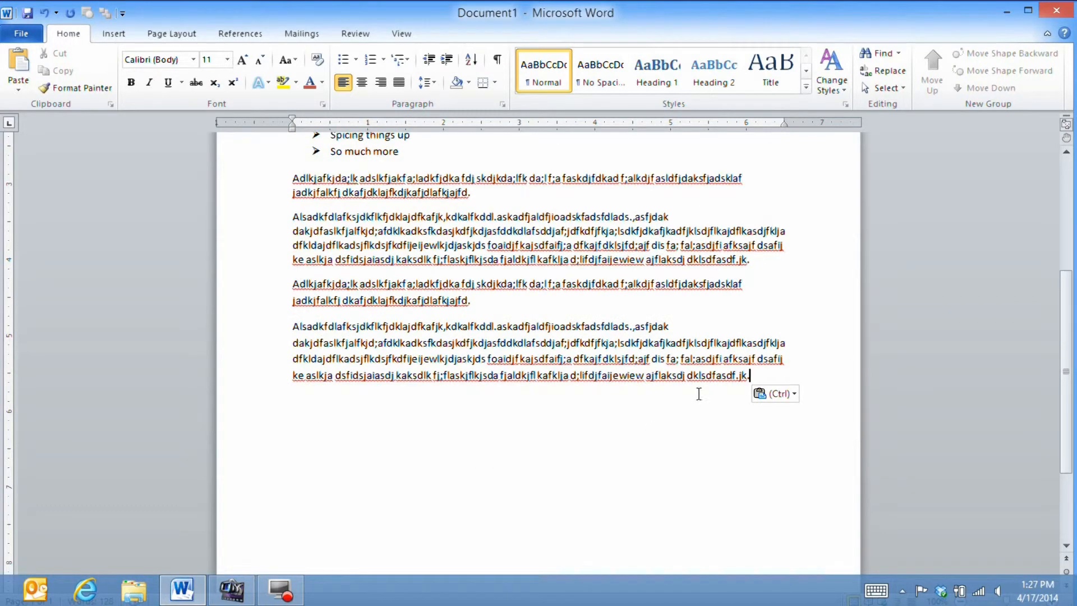
left_click_drag(757, 373, 284, 283)
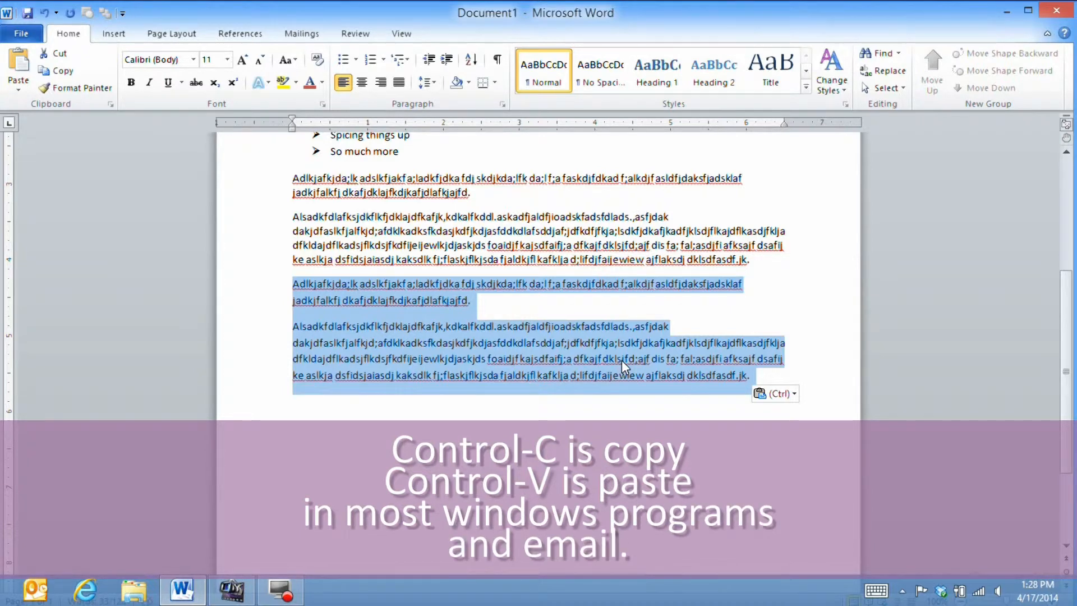
key("ctrl")
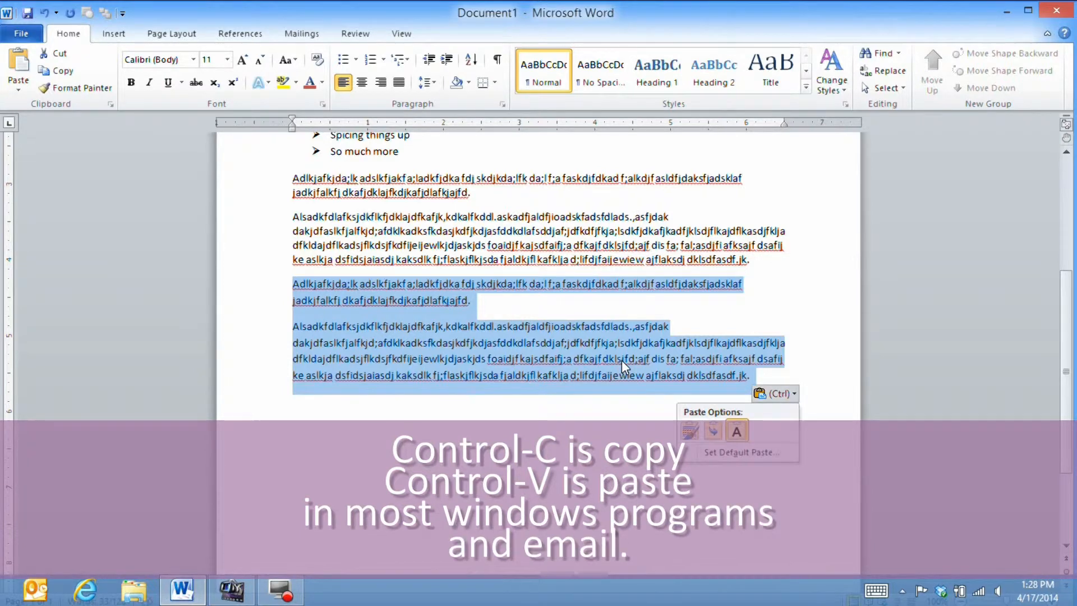
Start a new line after the last filler paragraph and paste the copied paragraphs there.
left_click(495, 458)
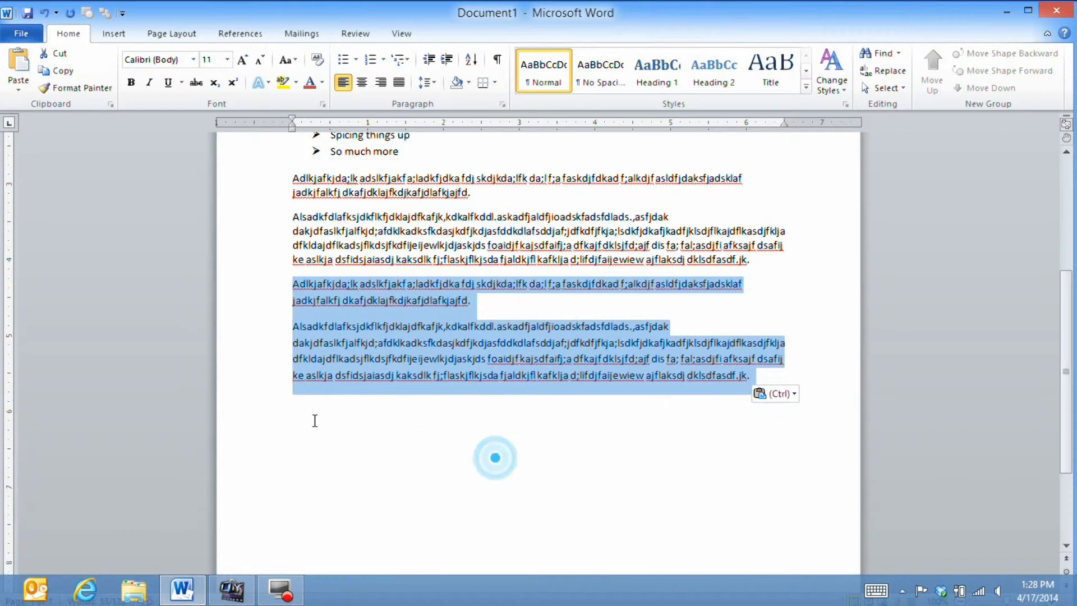
left_click(306, 414)
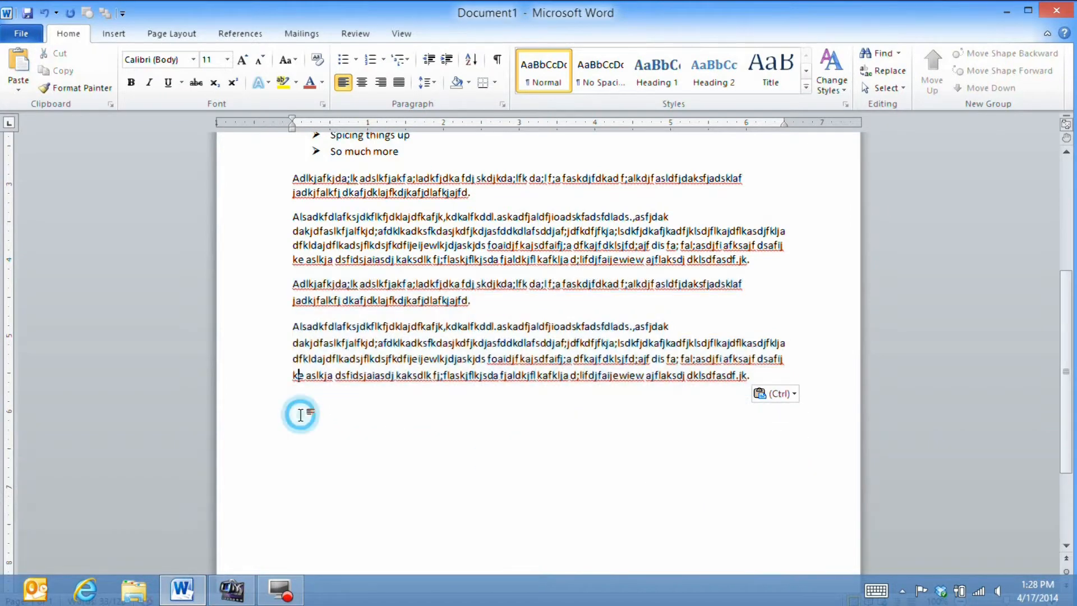
left_click(757, 377)
key("Return")
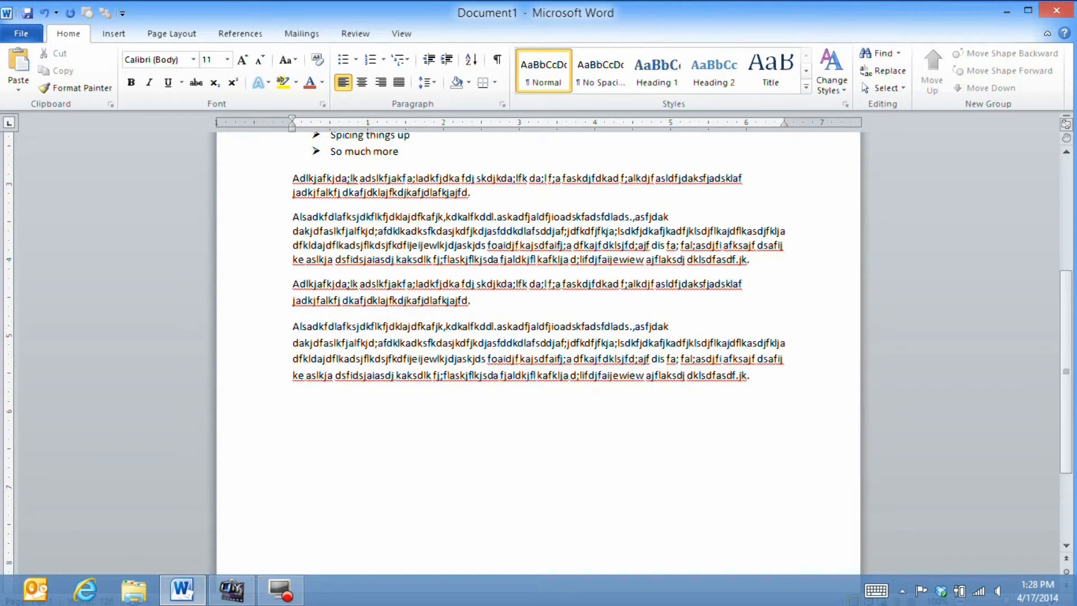
key("ctrl+v")
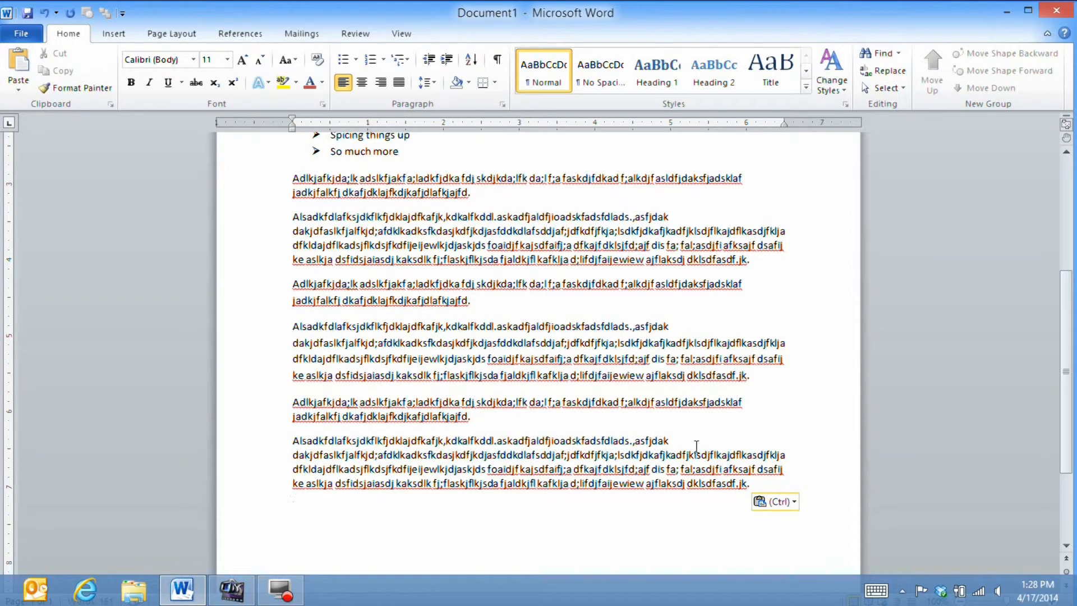
Review the document from the title down to the newly pasted paragraphs.
scroll(697, 446, "up", 2)
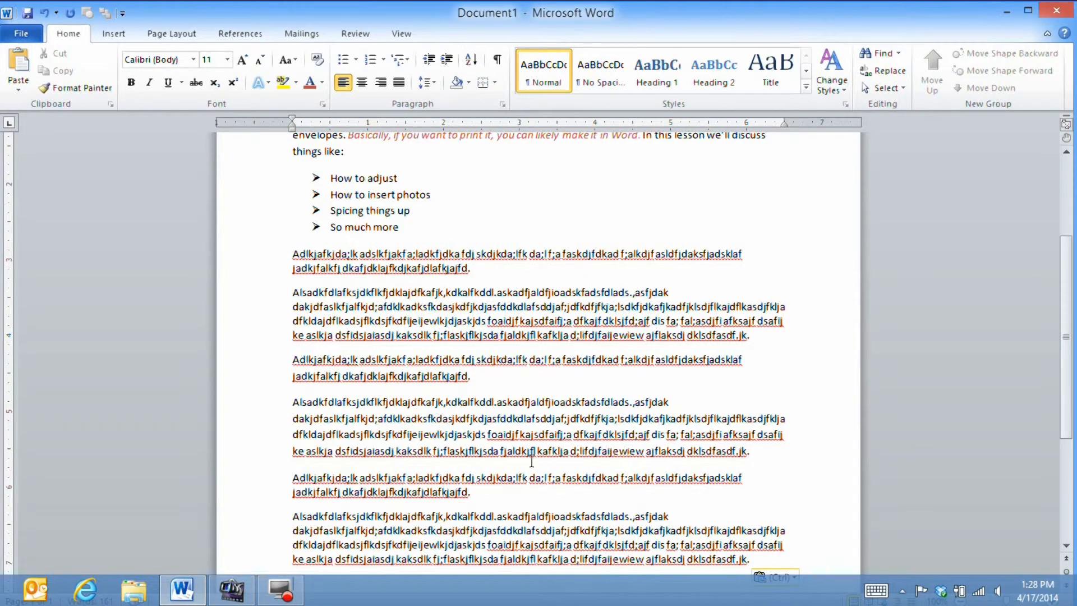
scroll(531, 457, "down", 1)
scroll(531, 454, "up", 2)
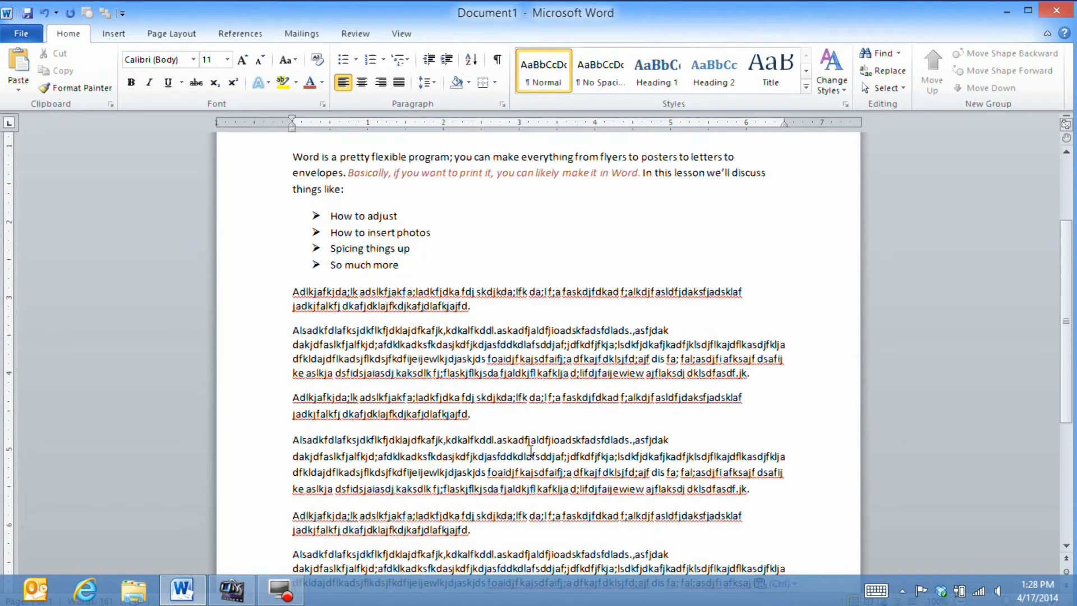
scroll(531, 451, "up", 2)
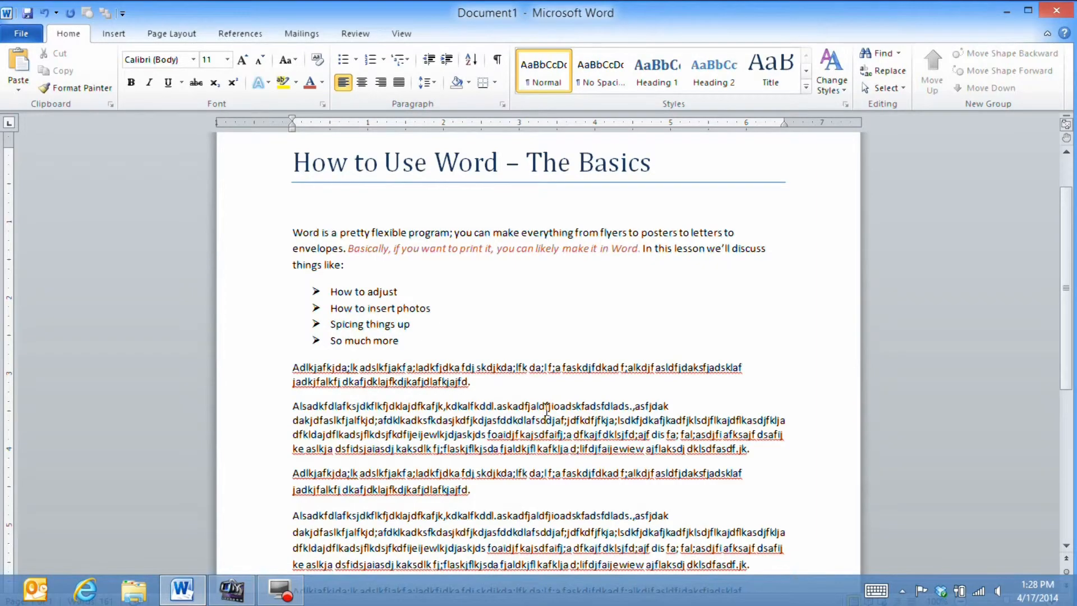
scroll(531, 439, "down", 5)
scroll(536, 426, "up", 5)
scroll(541, 412, "down", 7)
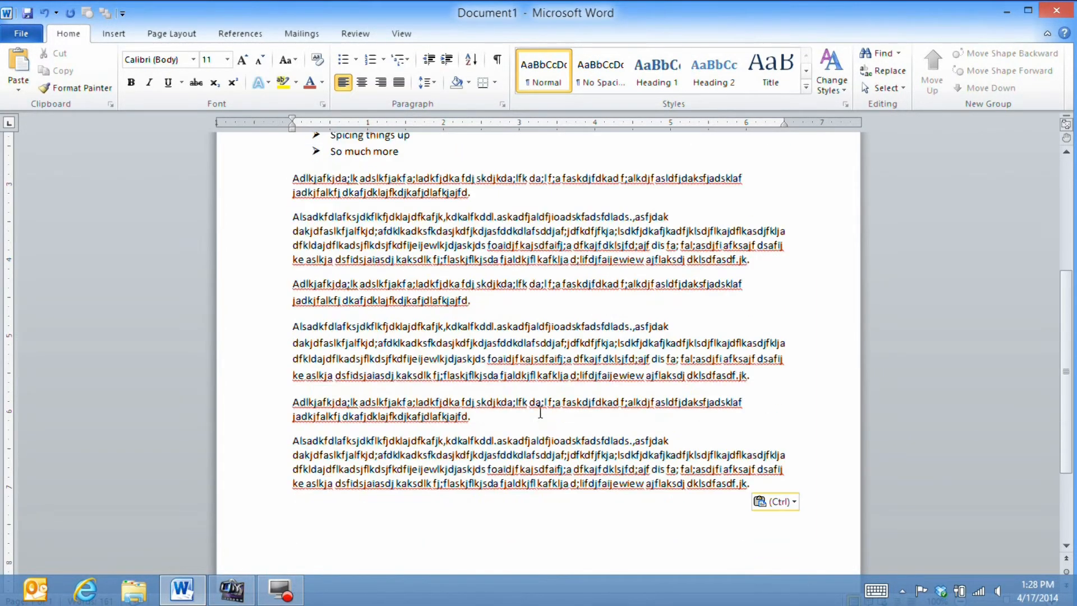
Insert the Fobs picture from the Single File 600x800px folder inside Products 600x800px, in front of the fourth filler paragraph.
scroll(540, 412, "up", 4)
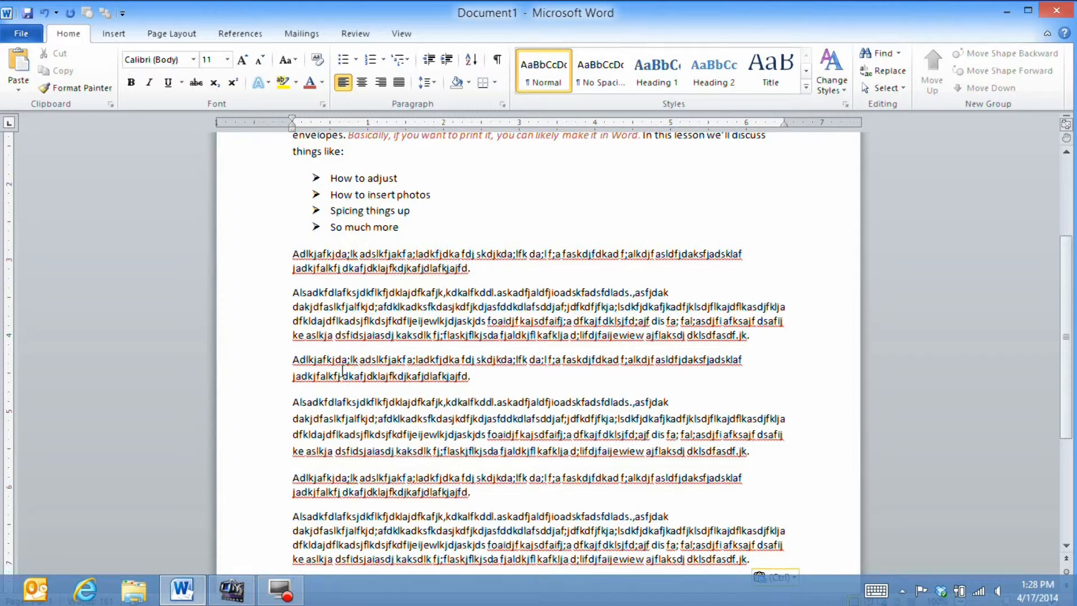
left_click(291, 400)
left_click(114, 37)
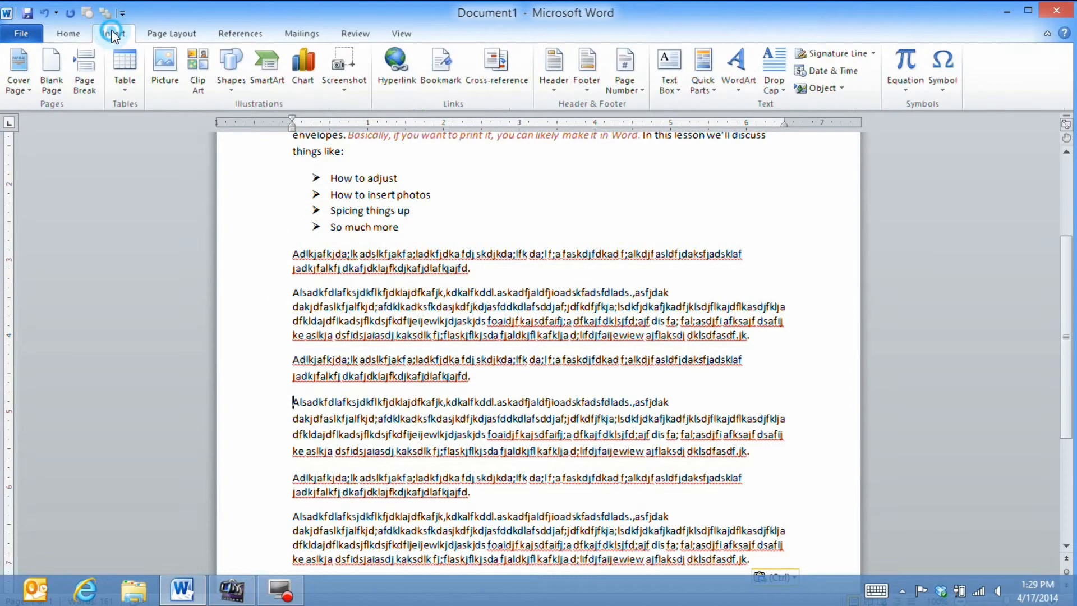
left_click(167, 70)
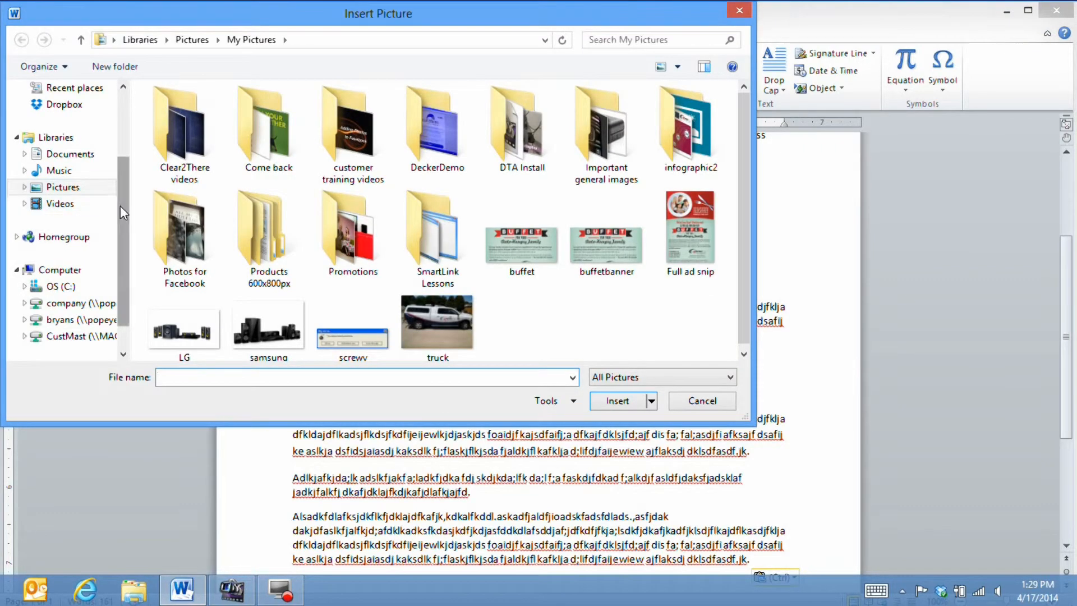
left_click_drag(122, 201, 112, 103)
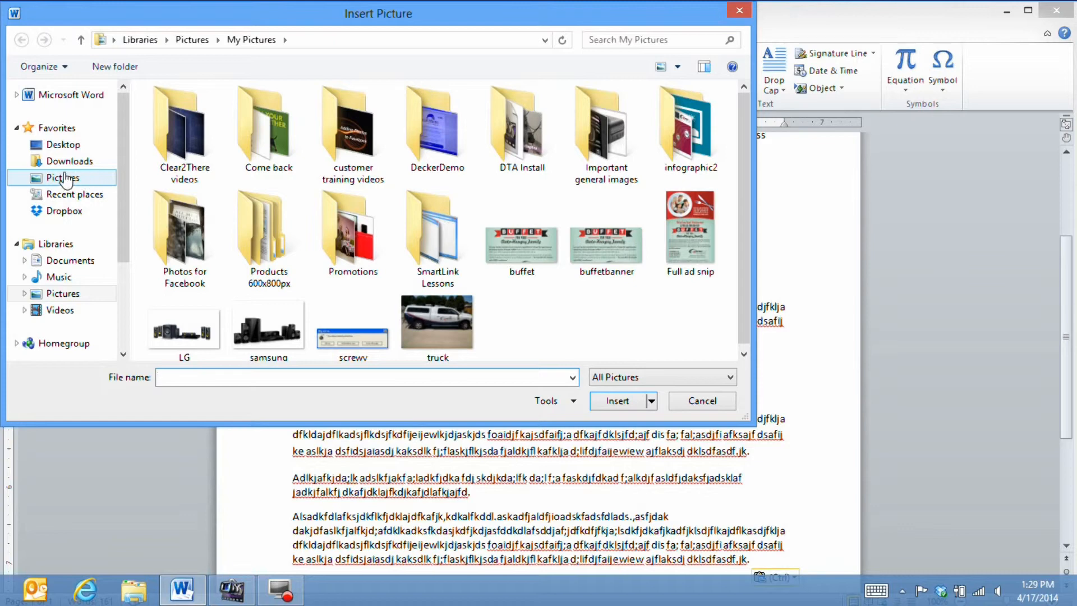
double_click(254, 230)
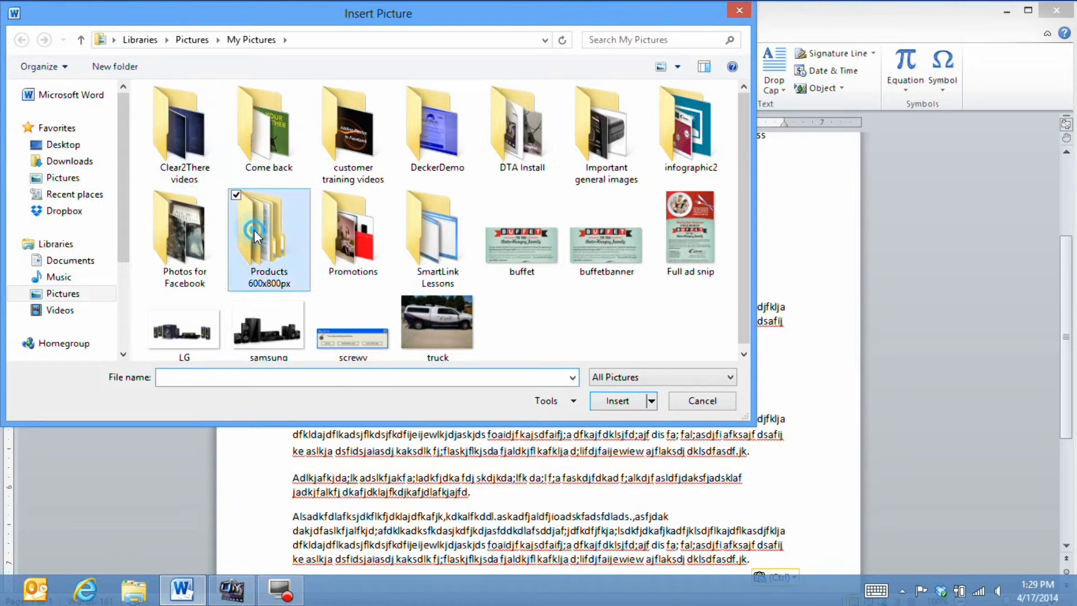
double_click(261, 158)
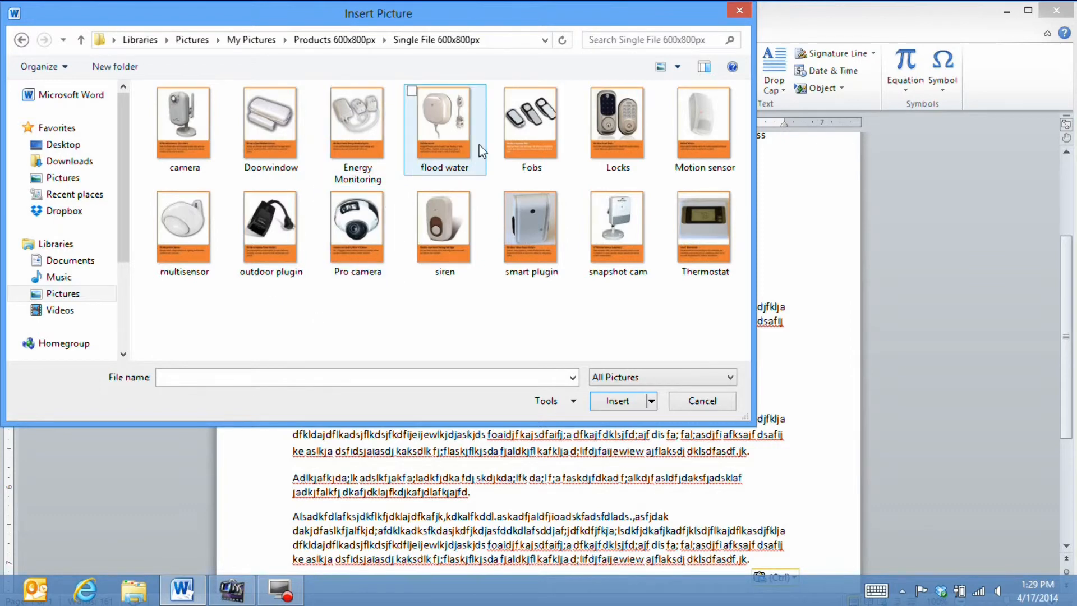
left_click(499, 91)
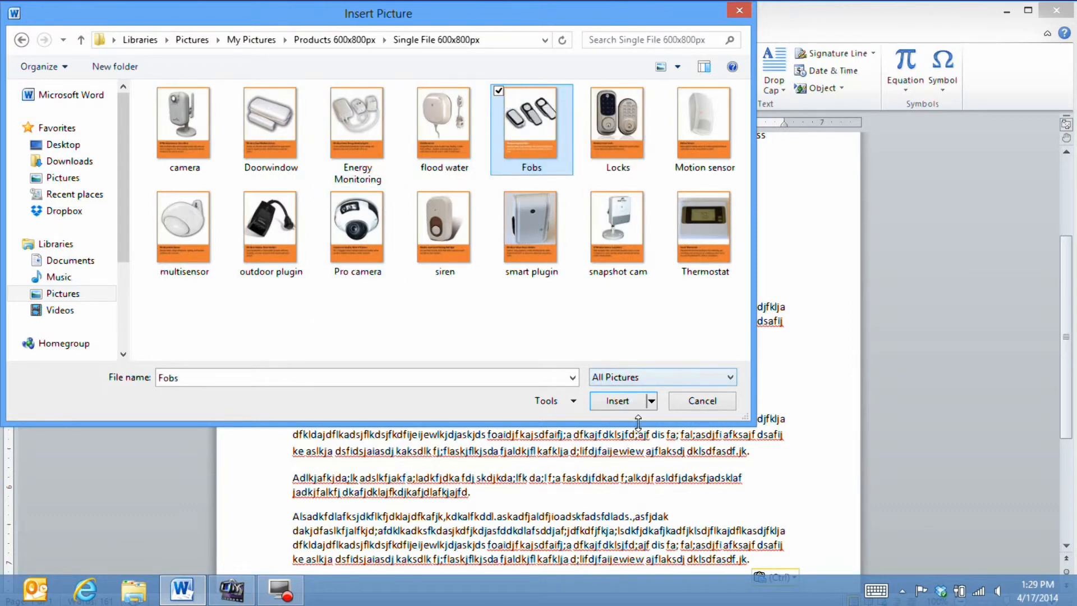
left_click(619, 401)
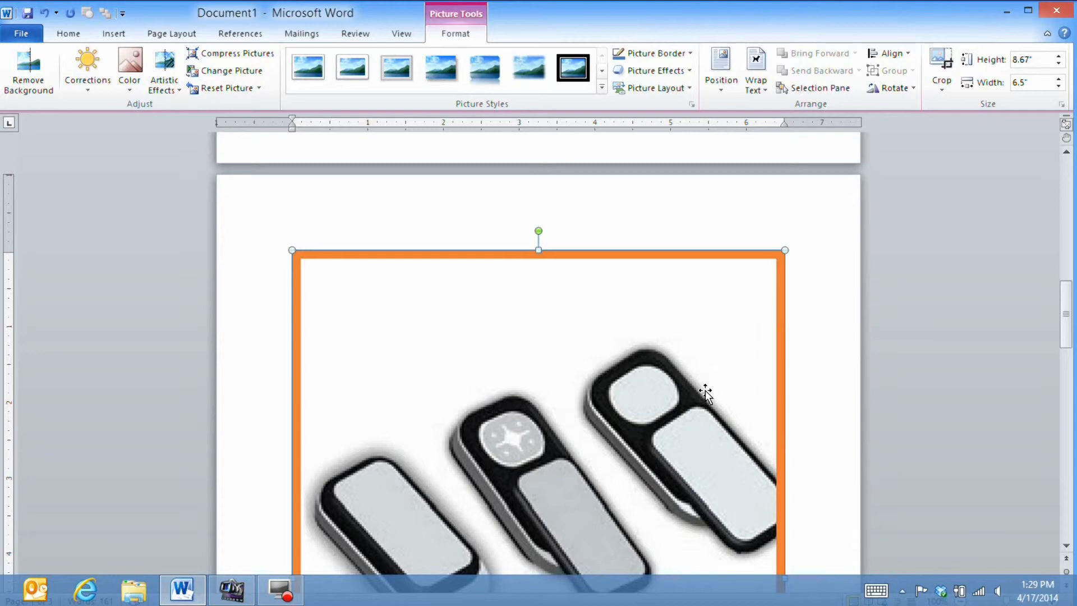
Examine how the inserted Fobs picture sits among the pages and the surrounding filler paragraphs.
scroll(706, 390, "up", 15)
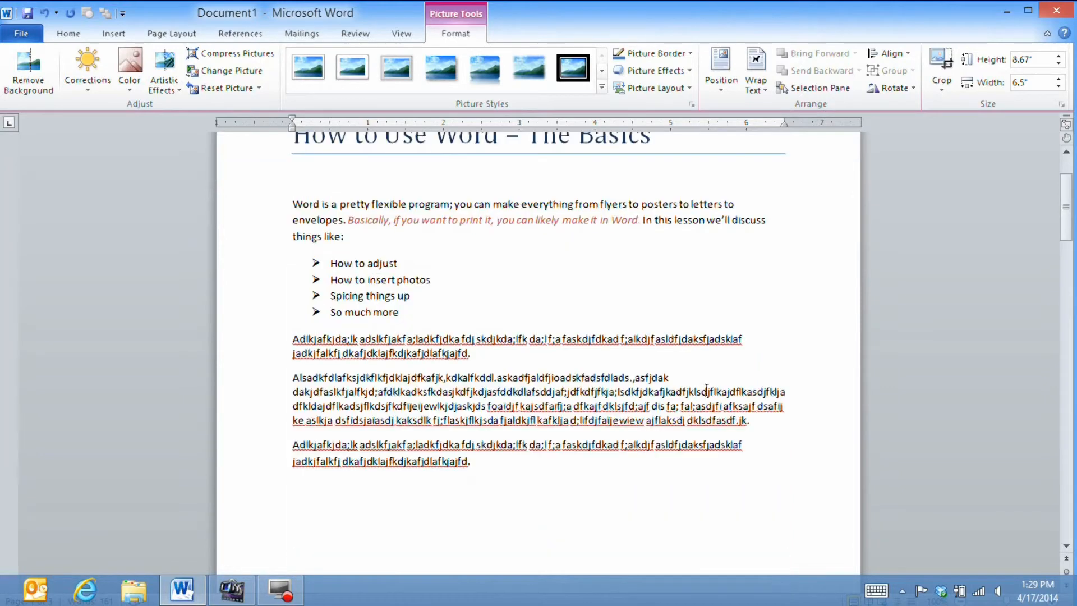
scroll(358, 447, "down", 12)
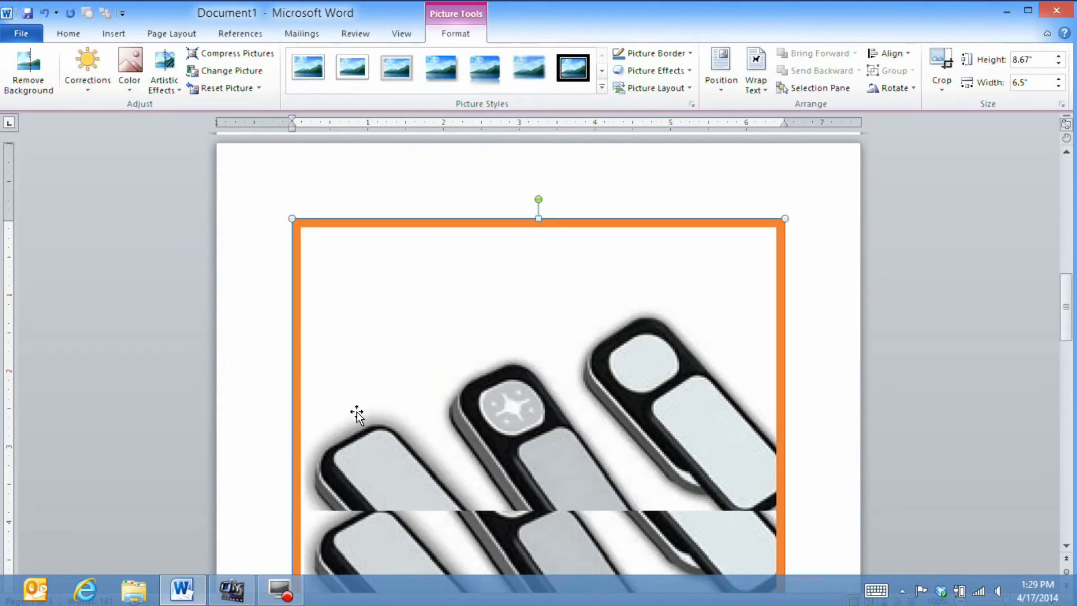
scroll(357, 412, "down", 10)
scroll(358, 412, "down", 5)
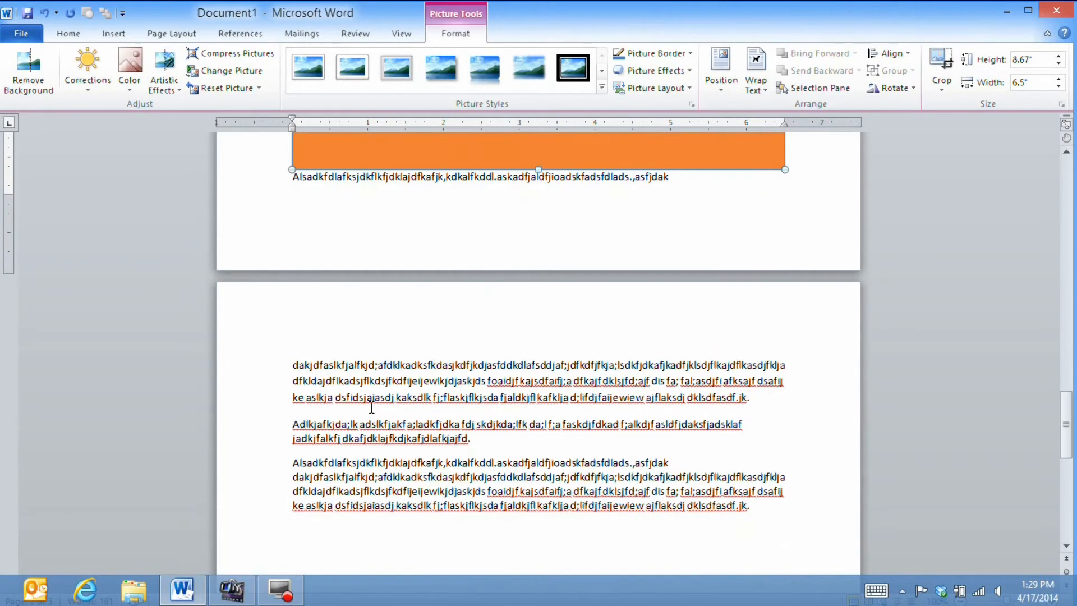
scroll(365, 410, "up", 7)
scroll(371, 407, "down", 4)
scroll(371, 407, "up", 4)
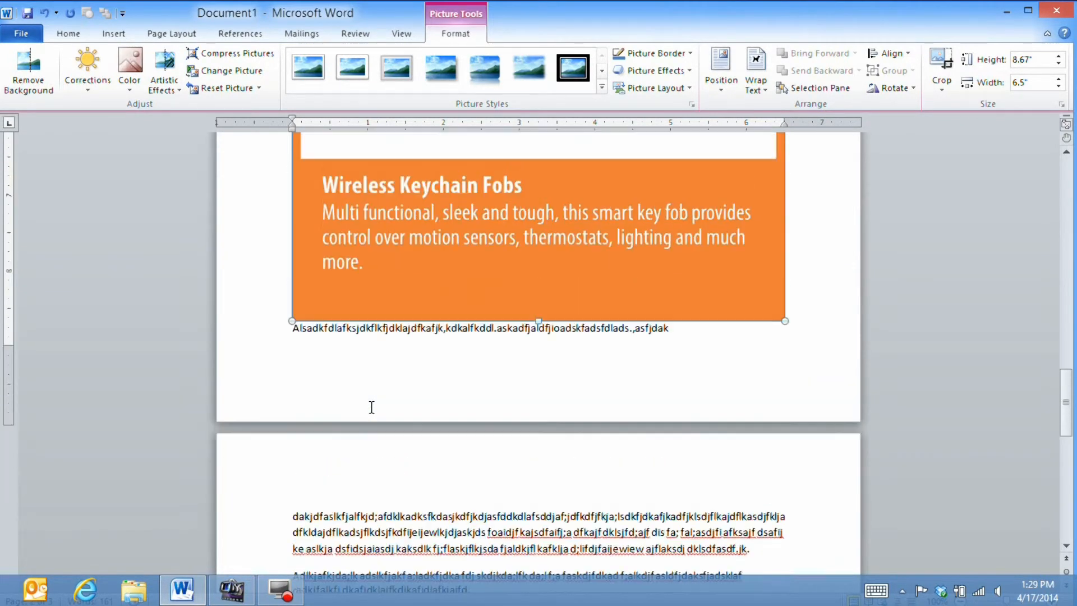
scroll(372, 408, "up", 4)
scroll(371, 413, "down", 1)
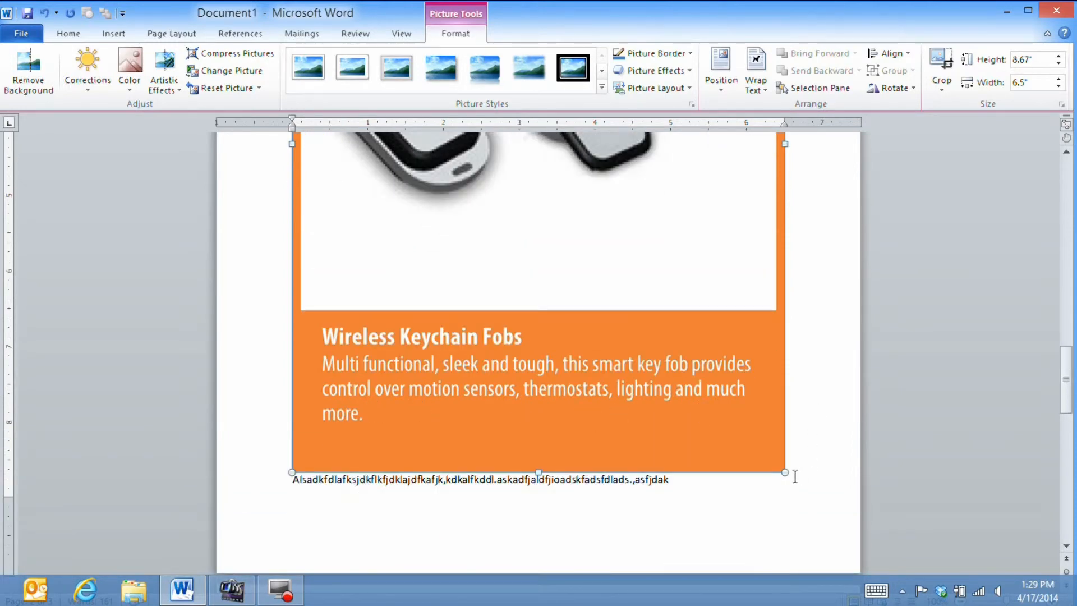
Shrink the Fobs picture proportionally to about 3.51" high and 2.63" wide.
left_click_drag(786, 472, 786, 474)
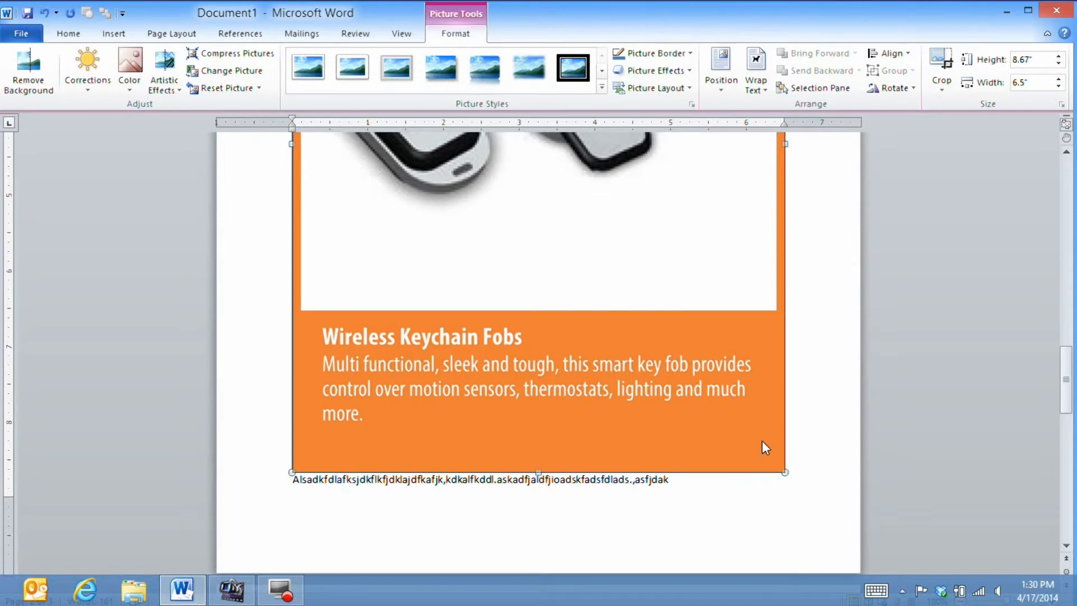
scroll(752, 354, "up", 5)
scroll(752, 355, "up", 10)
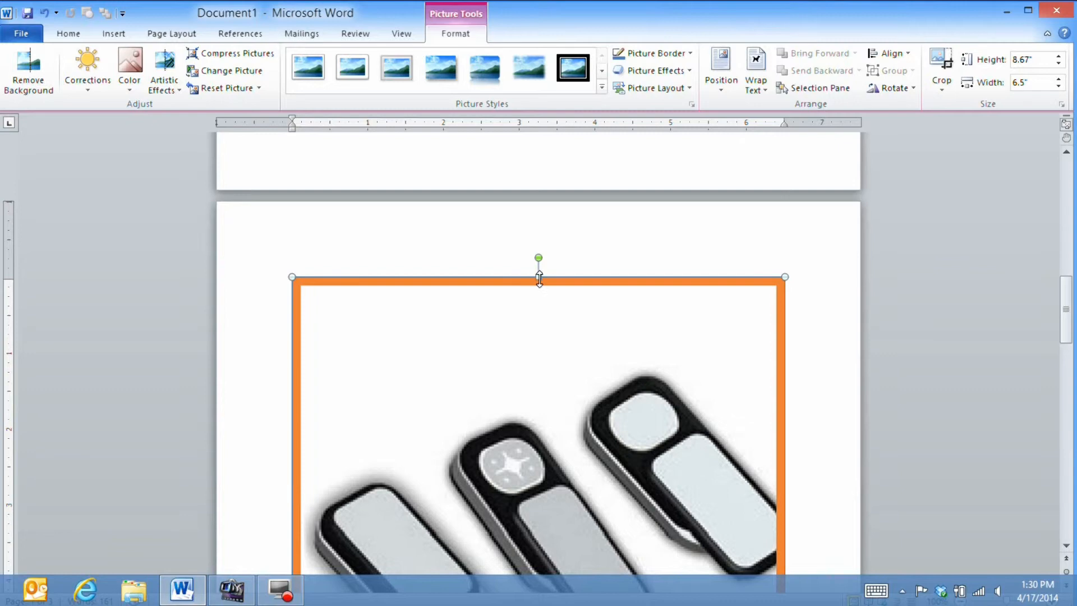
scroll(835, 352, "down", 3)
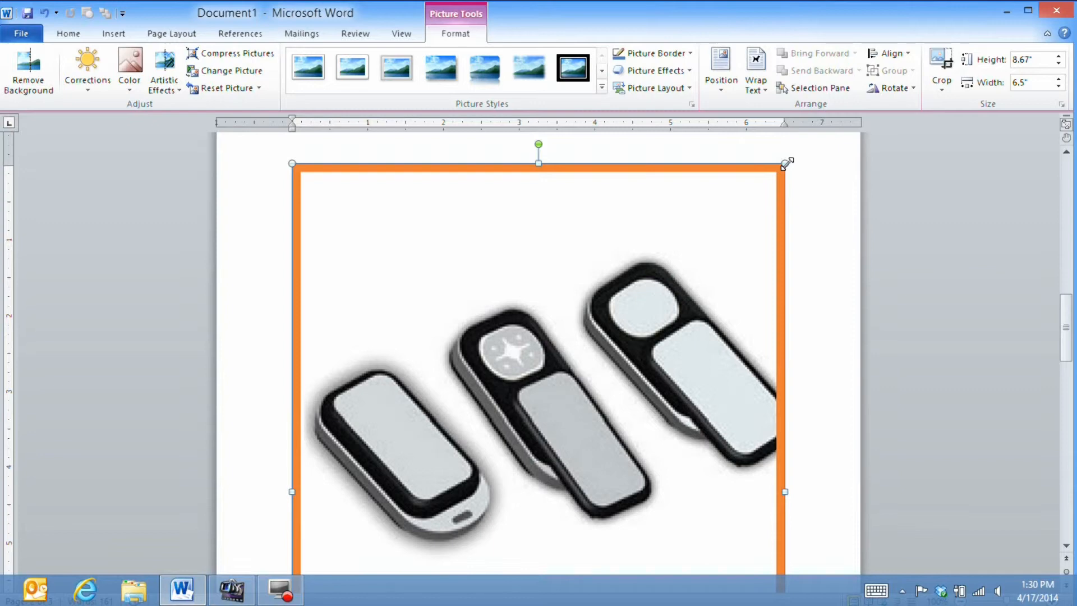
left_click_drag(787, 164, 416, 548)
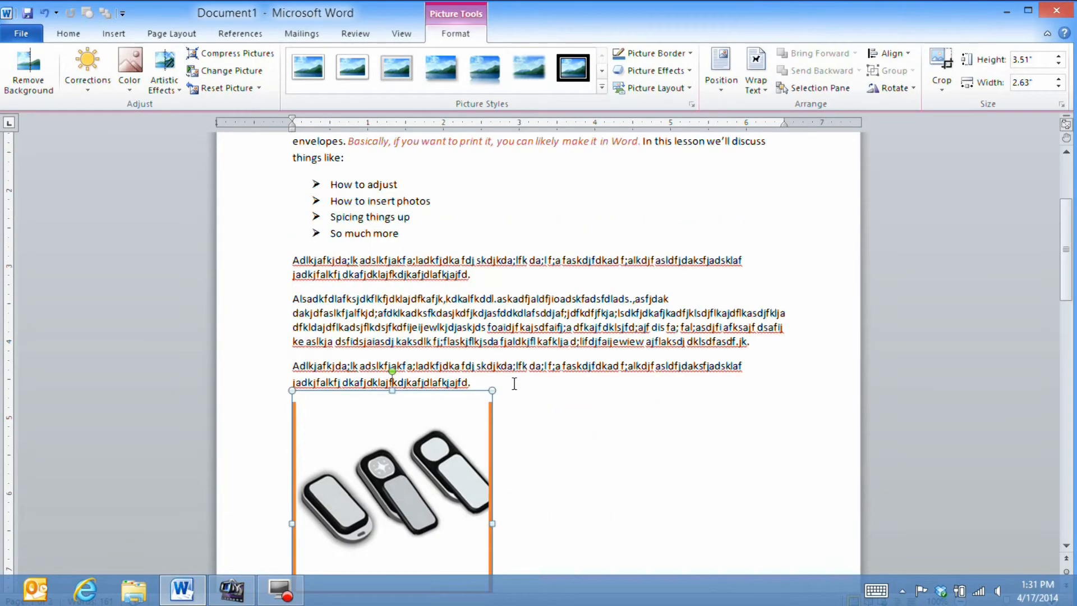
Reduce the Fobs picture further in proportion, to about 1.83" high and 1.38" wide.
scroll(515, 384, "down", 15)
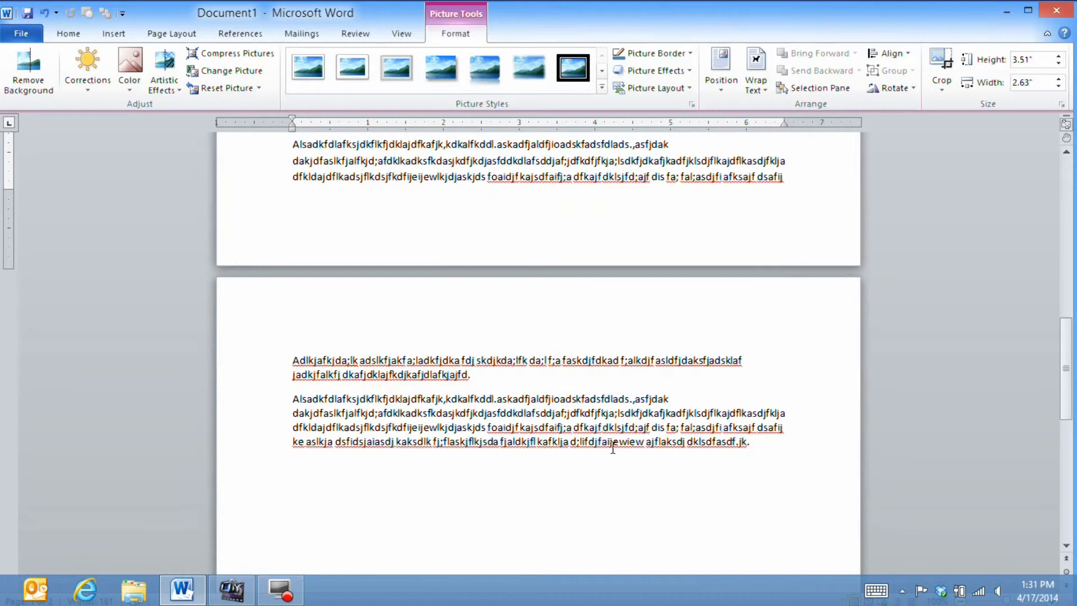
scroll(613, 446, "up", 1)
scroll(613, 446, "up", 5)
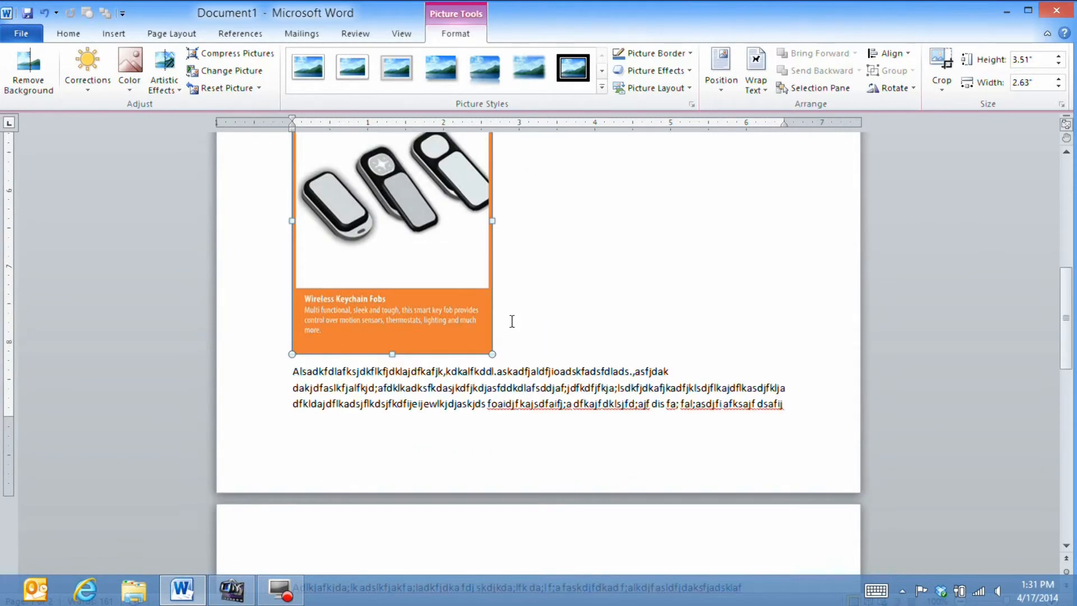
left_click_drag(494, 351, 427, 269)
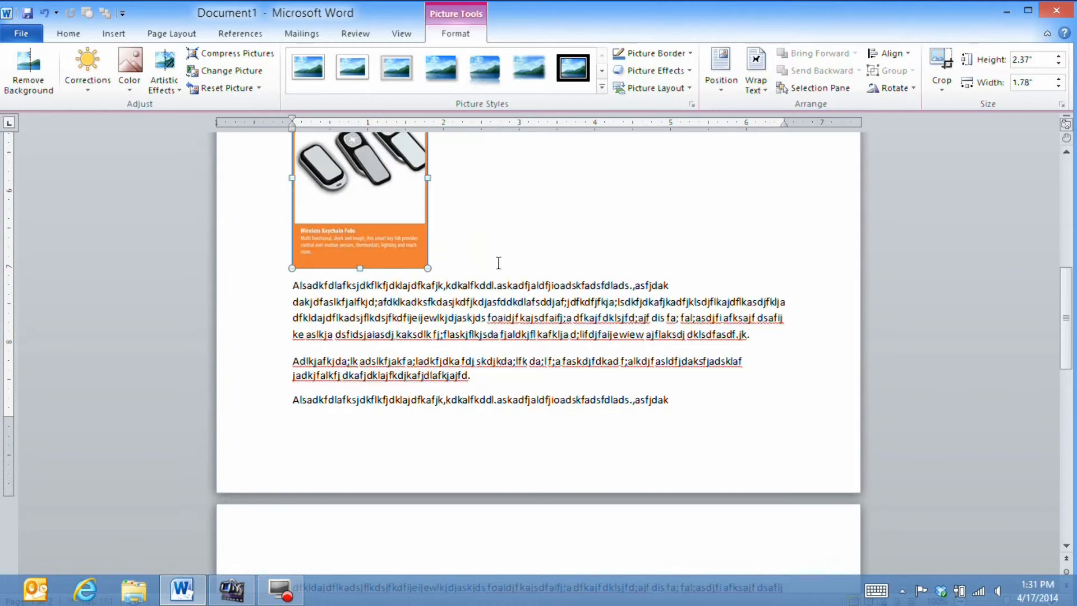
scroll(598, 308, "down", 5)
scroll(598, 309, "up", 6)
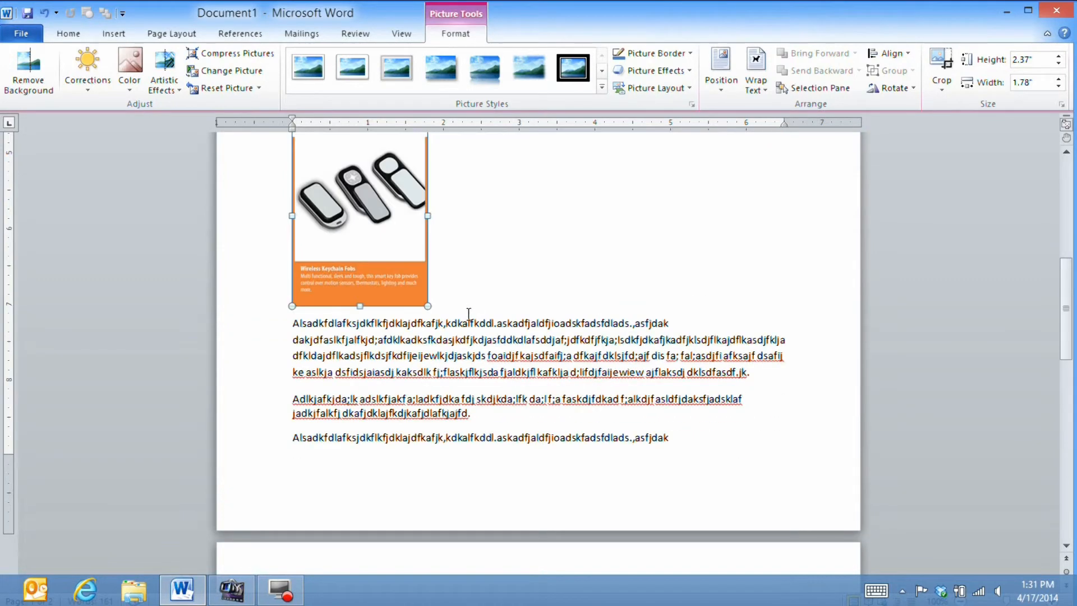
left_click_drag(426, 303, 397, 265)
scroll(546, 312, "up", 6)
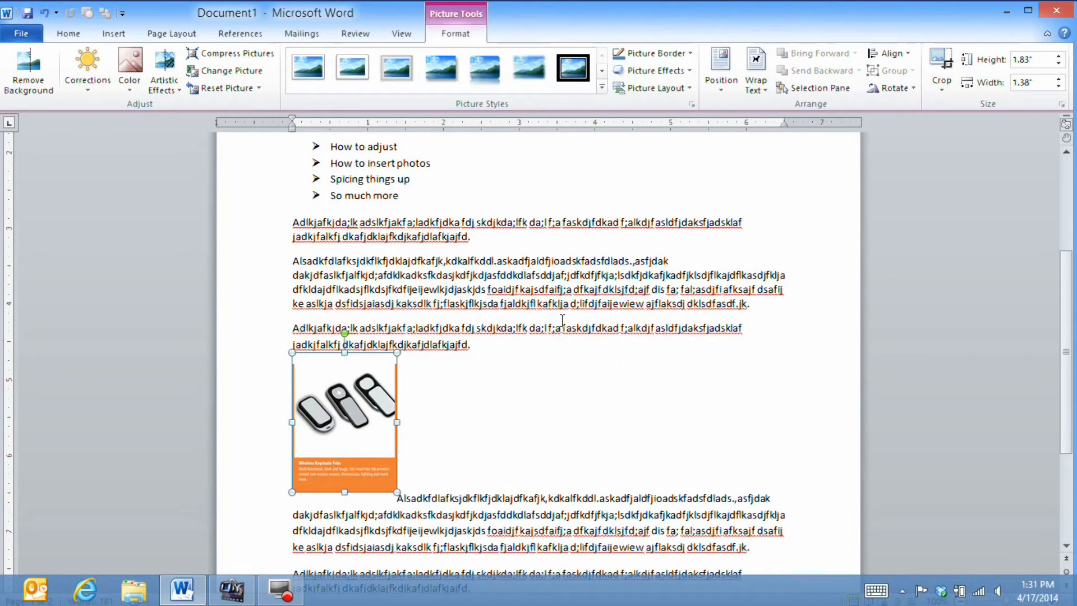
scroll(561, 328, "down", 5)
scroll(568, 336, "up", 1)
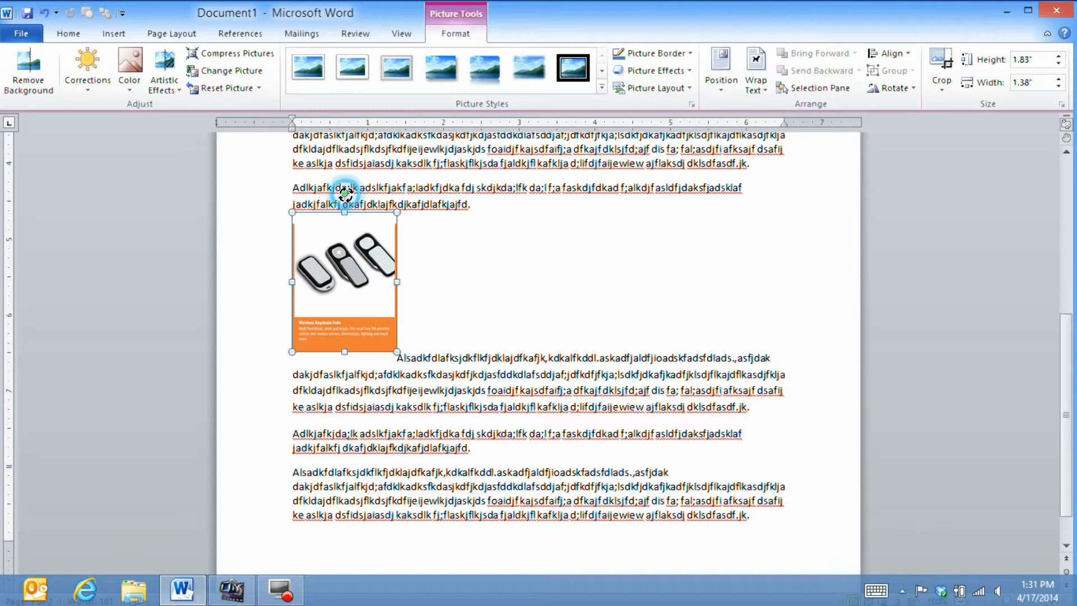
Try tilting the Fobs picture slightly clockwise, and turn it back upright.
left_click_drag(345, 193, 379, 198)
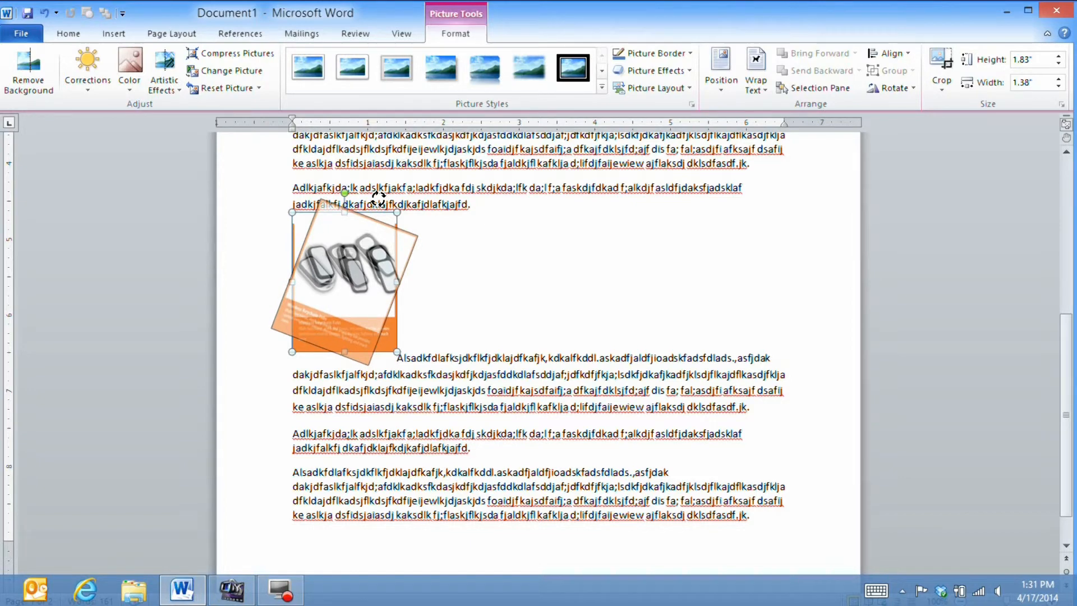
left_click_drag(378, 198, 343, 175)
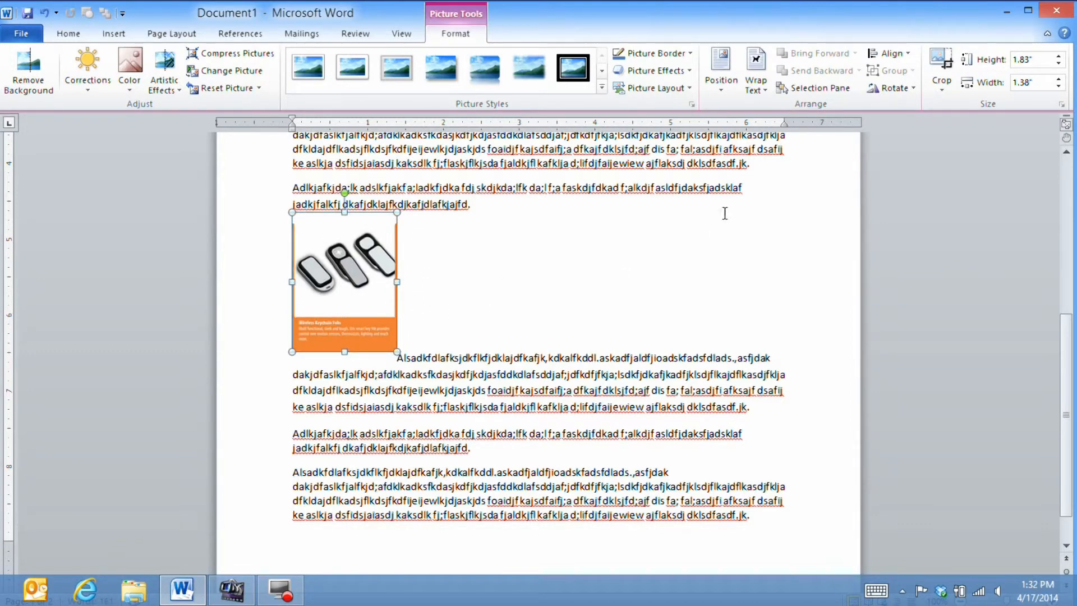
Position the Fobs picture at the middle left of the page and set its text wrapping to Tight.
left_click(722, 89)
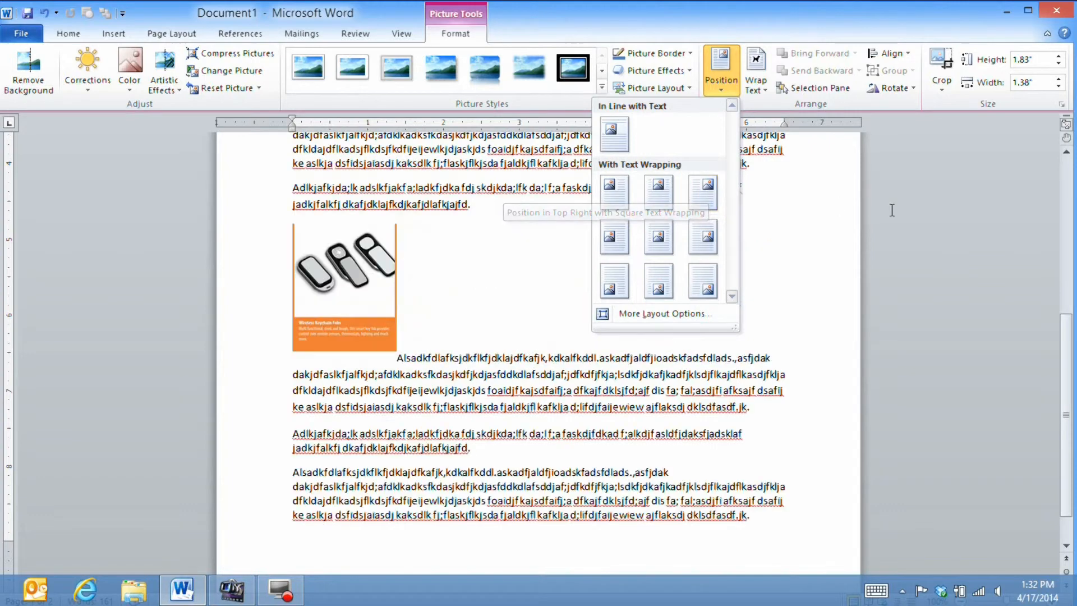
left_click_drag(1067, 359, 1047, 272)
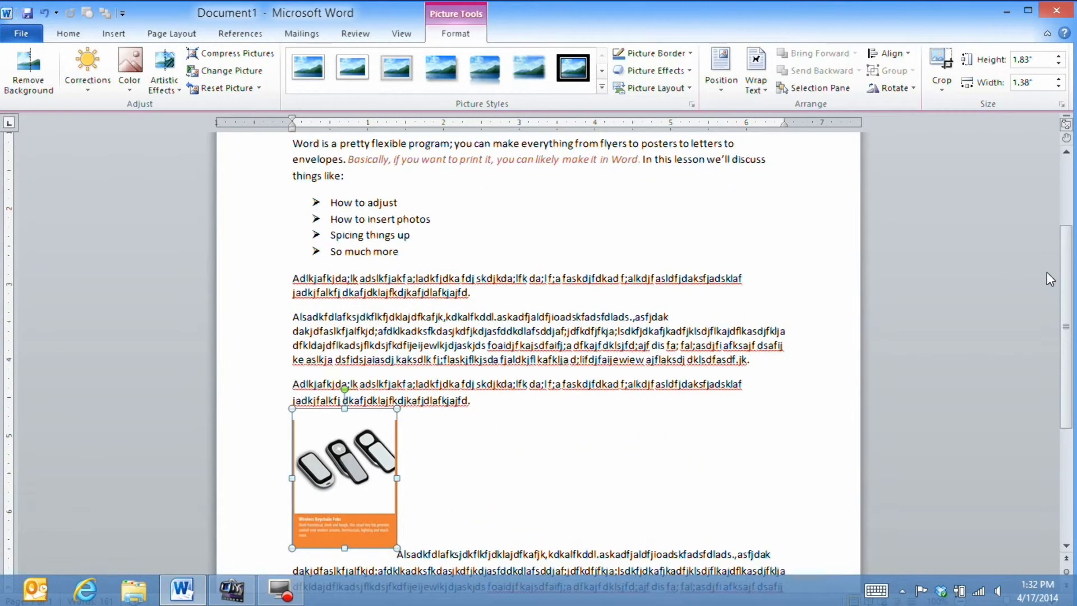
left_click(716, 89)
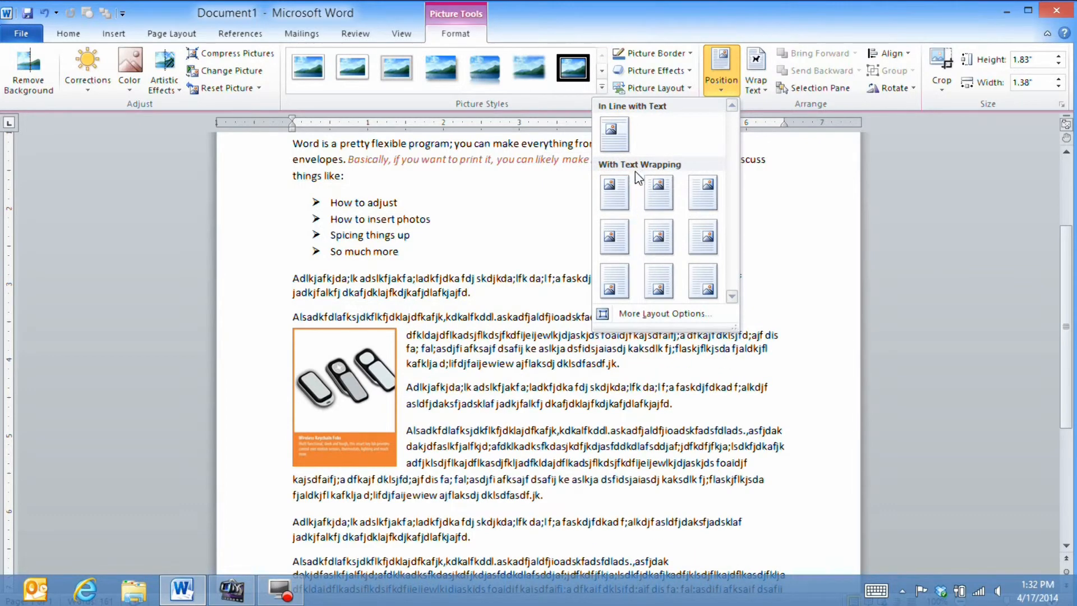
left_click(624, 242)
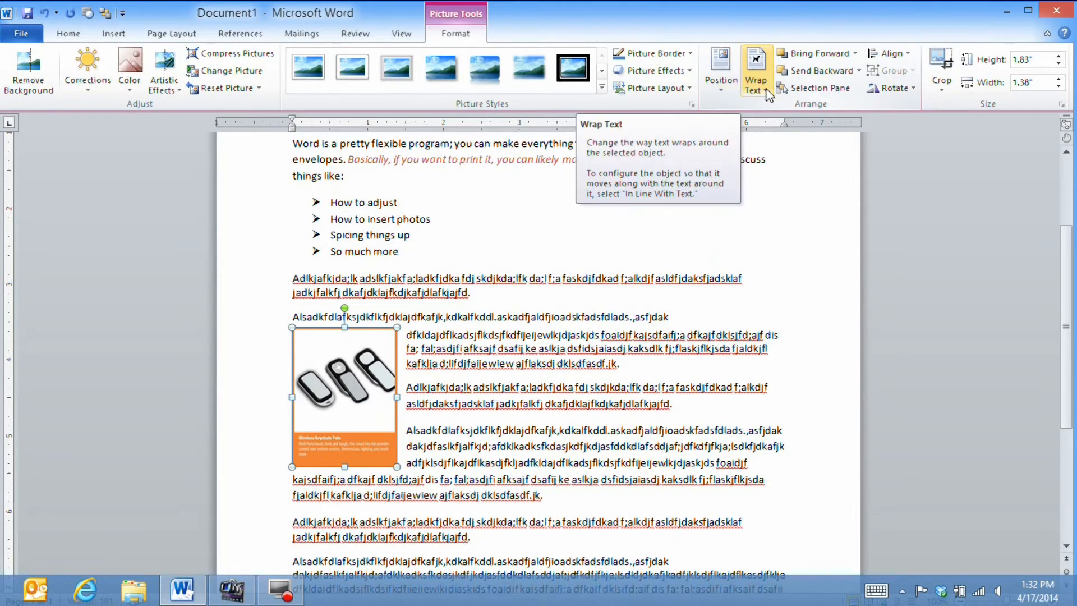
left_click(767, 90)
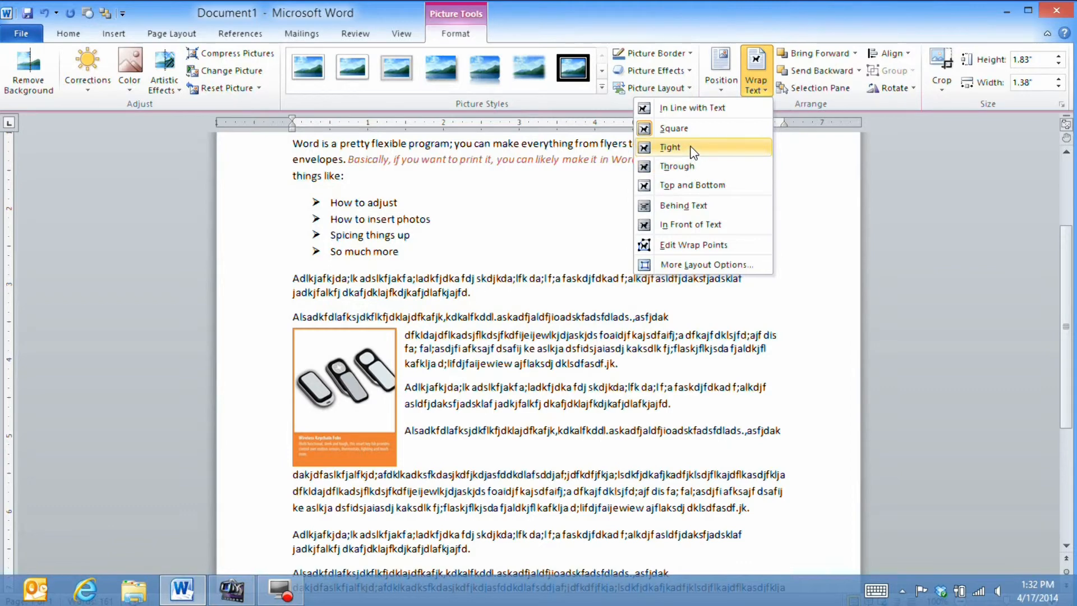
left_click(694, 150)
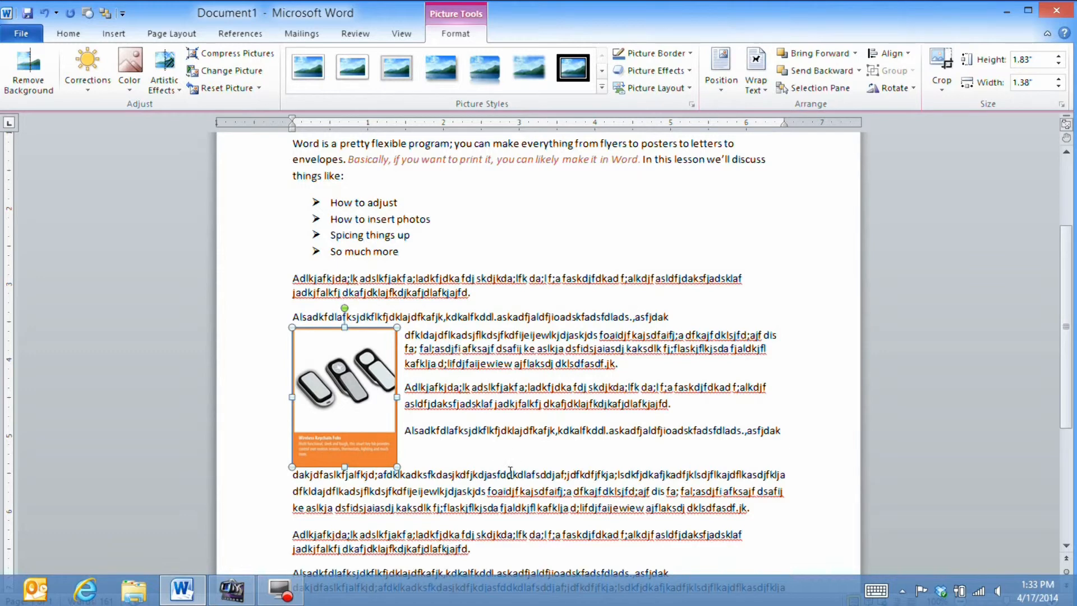
Examine how the paragraphs wrap around the Fobs picture and which styles apply to the bulleted list and body text.
scroll(575, 427, "down", 1)
scroll(575, 426, "up", 2)
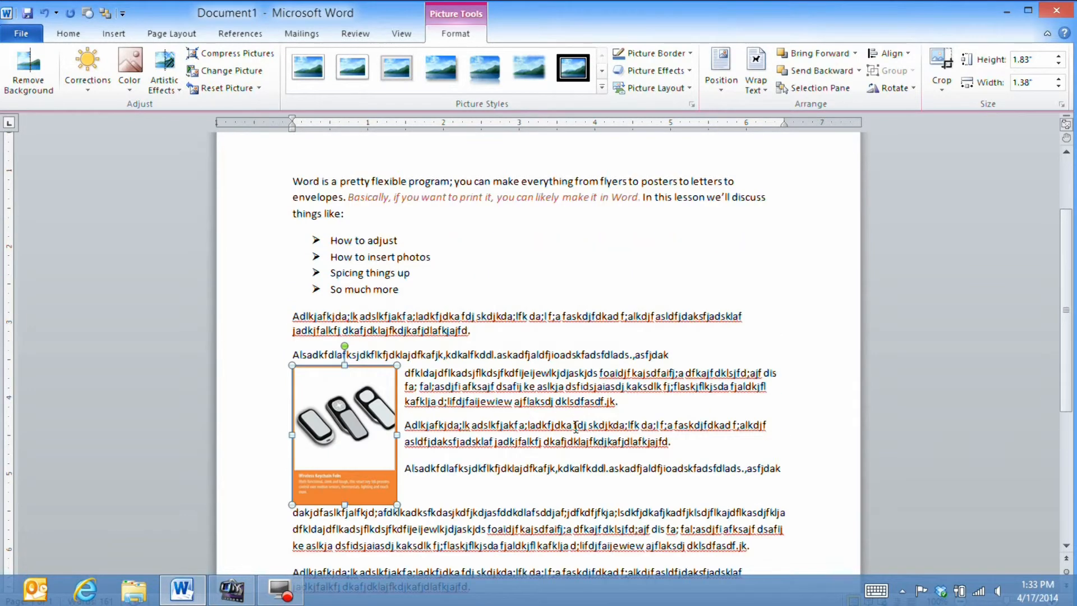
scroll(576, 426, "down", 1)
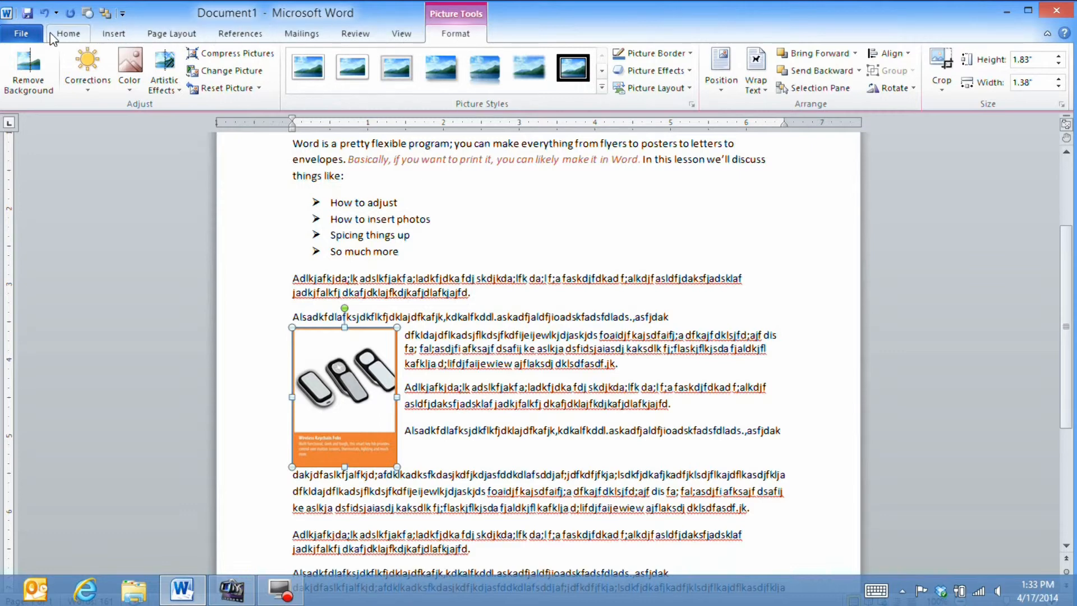
left_click(66, 33)
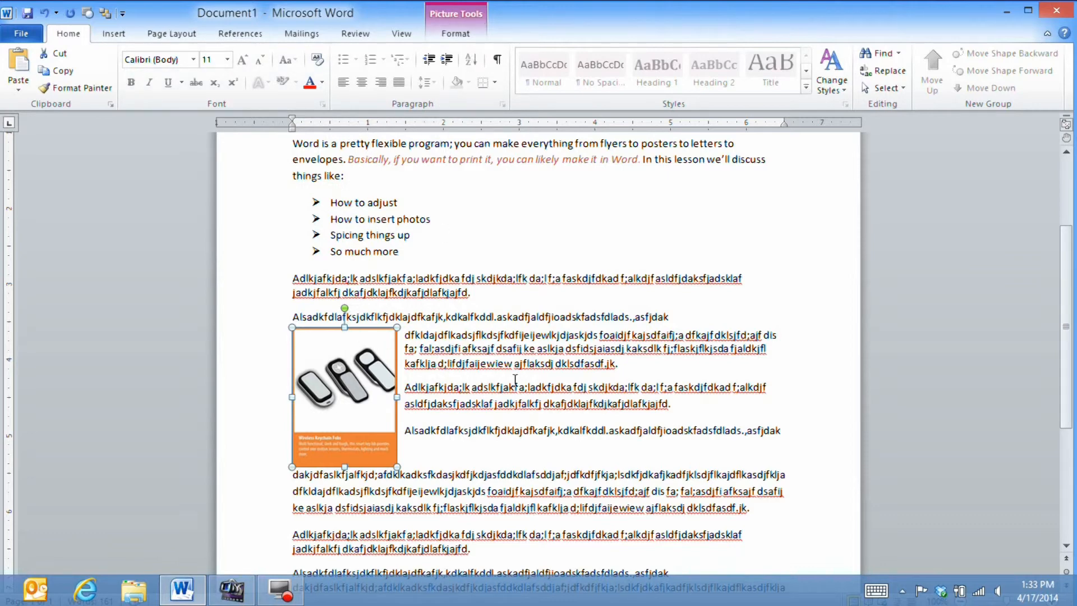
scroll(526, 403, "down", 3)
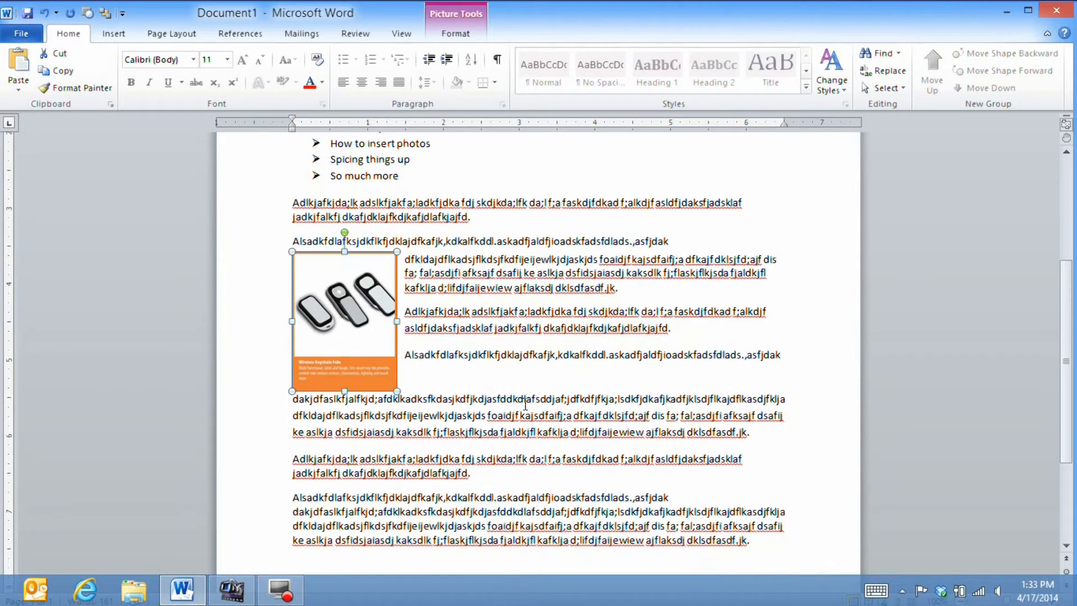
scroll(512, 333, "up", 3)
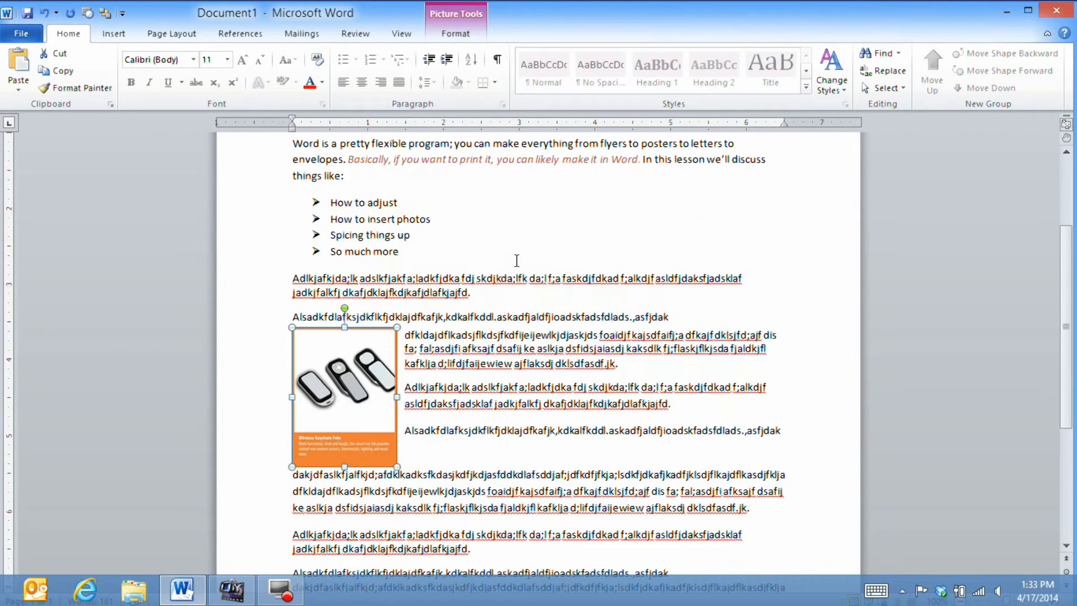
left_click(476, 259)
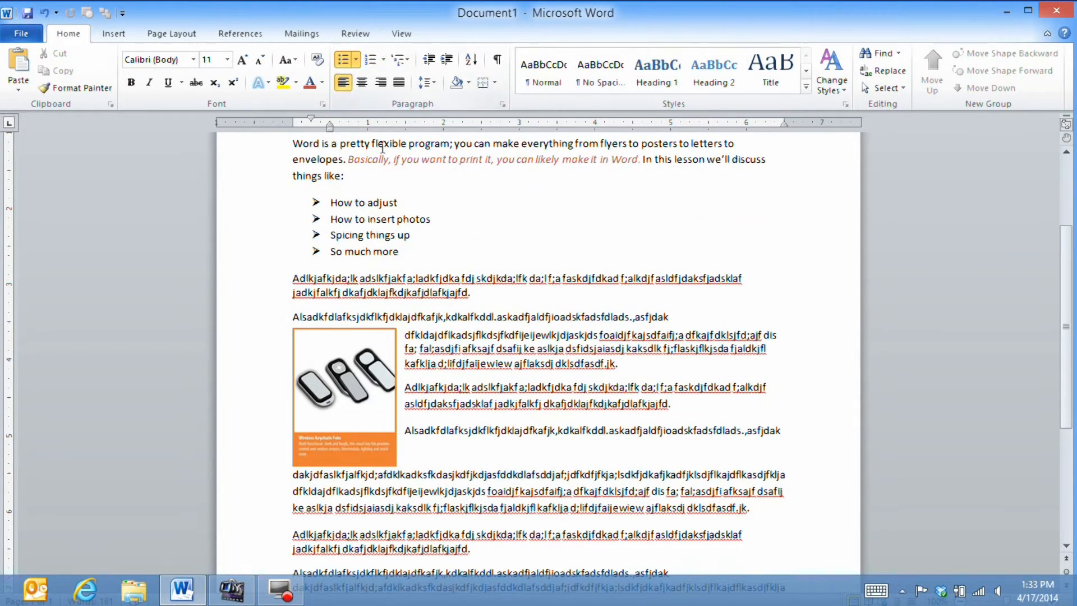
left_click(517, 333)
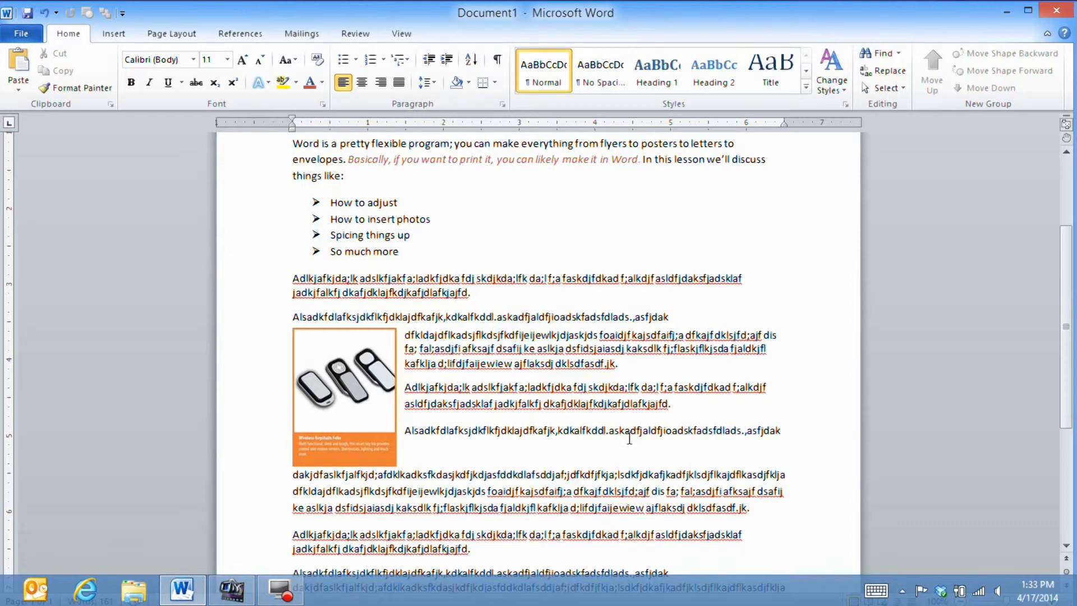
scroll(625, 455, "down", 1)
scroll(620, 392, "up", 3)
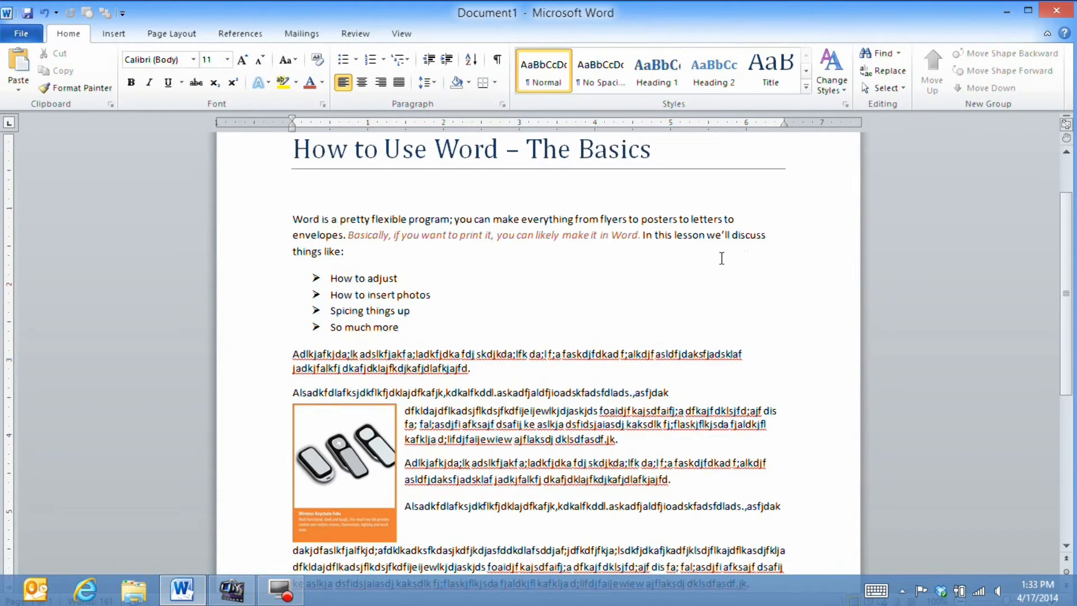
Draw a 7-point star about 1.32" high and 1.71" wide in the empty space beside the bulleted list.
left_click(445, 251)
left_click(114, 34)
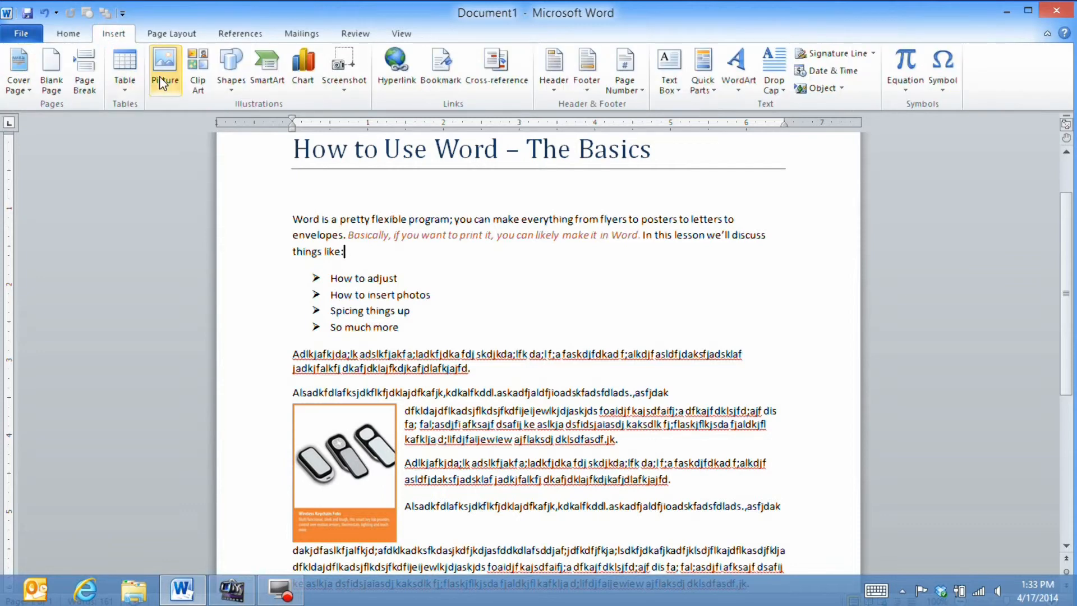
left_click(231, 72)
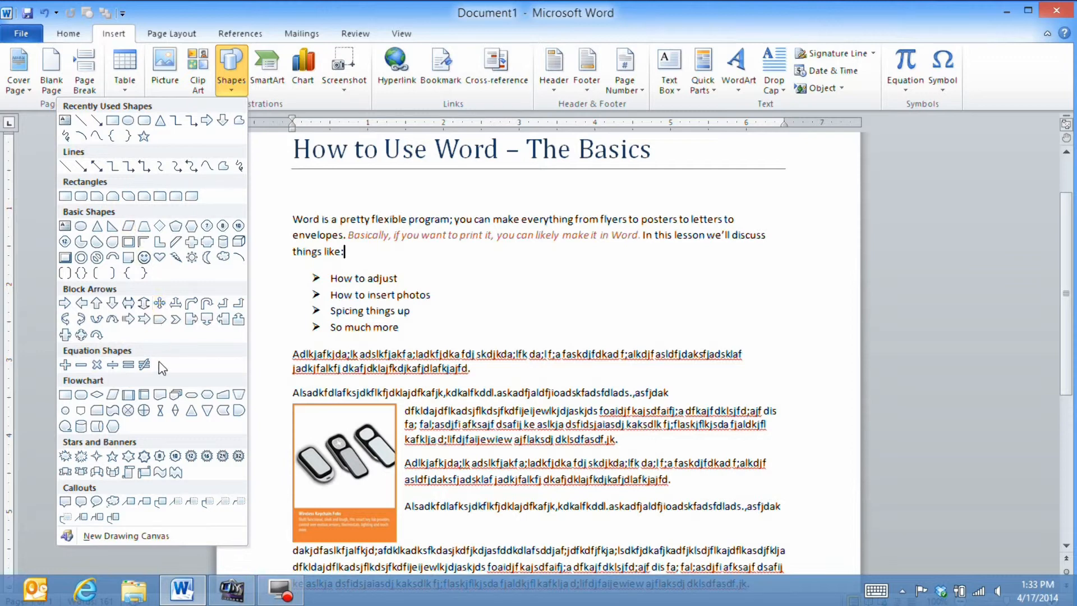
left_click(148, 459)
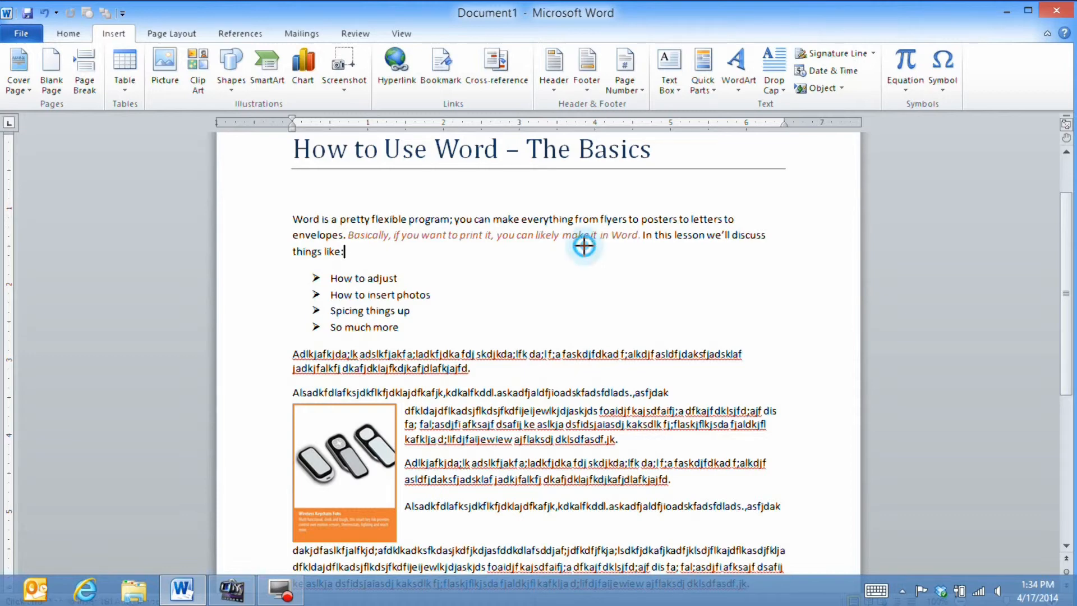
mouse_move(584, 245)
left_mouse_down()
mouse_move(625, 267)
mouse_move(672, 324)
mouse_move(703, 282)
mouse_move(705, 317)
mouse_move(695, 331)
mouse_move(714, 346)
left_mouse_up()
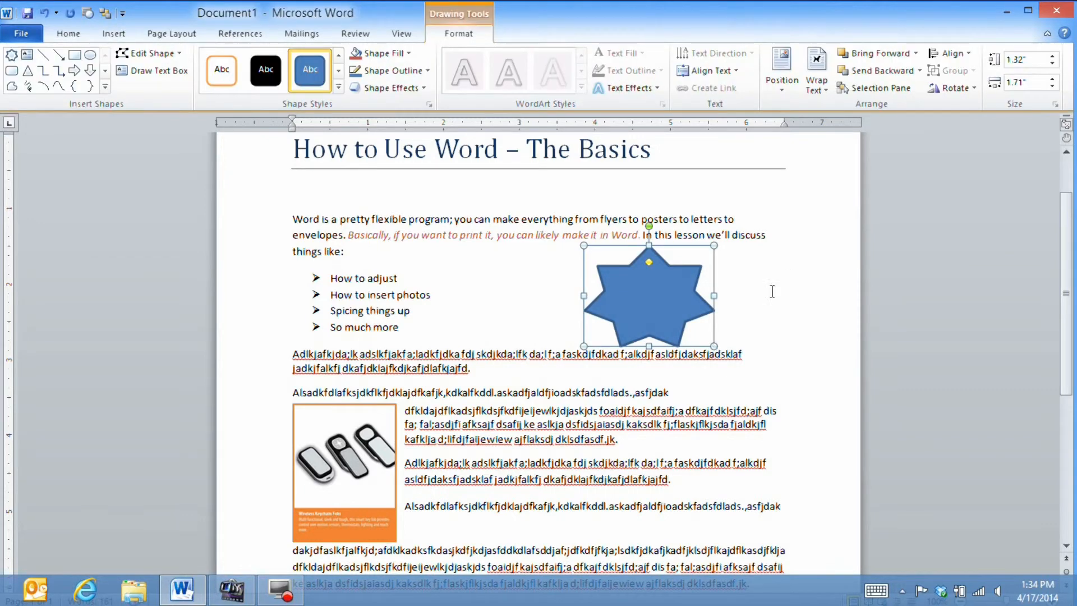